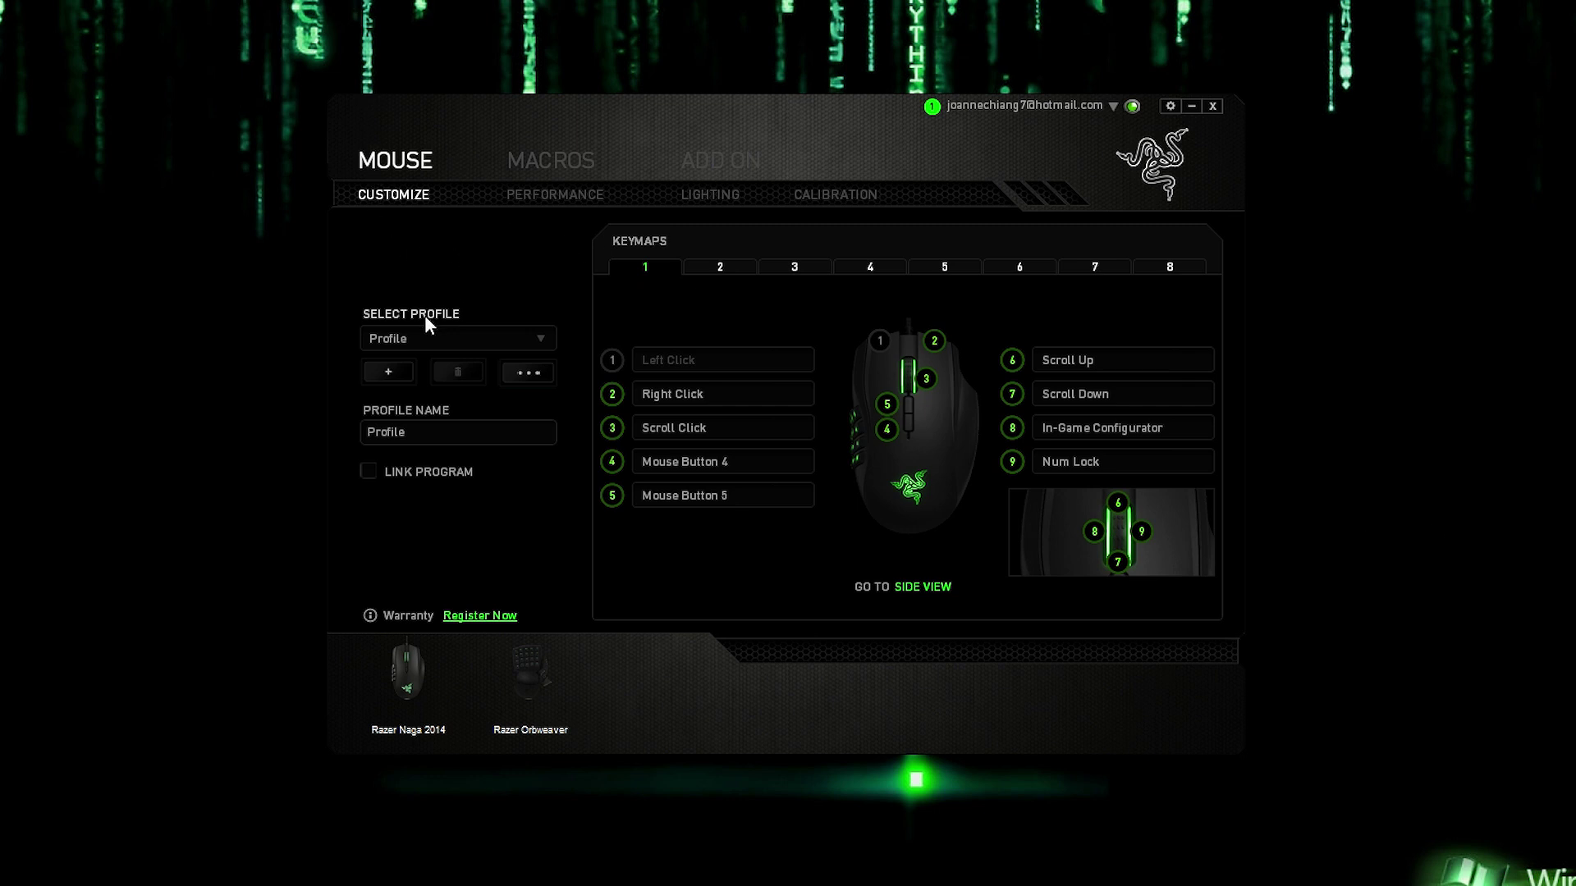
Step: Add two new mouse profiles named P1 and P2
{"action": "left_click", "coordinate": [381, 371]}
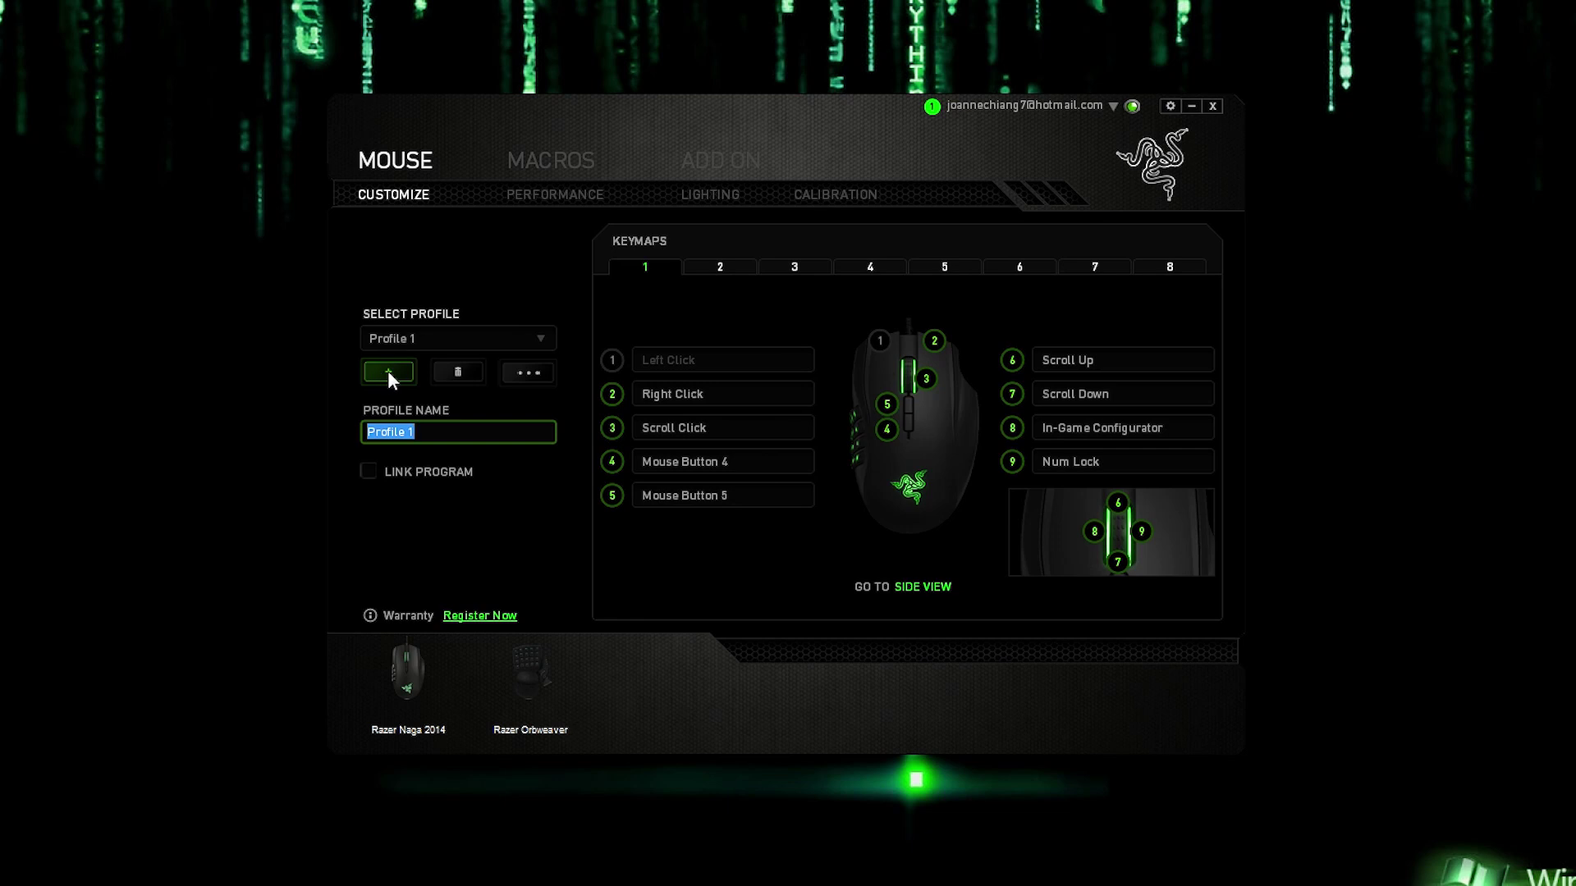
{"action": "type", "text": "P1"}
{"action": "key", "text": "Return"}
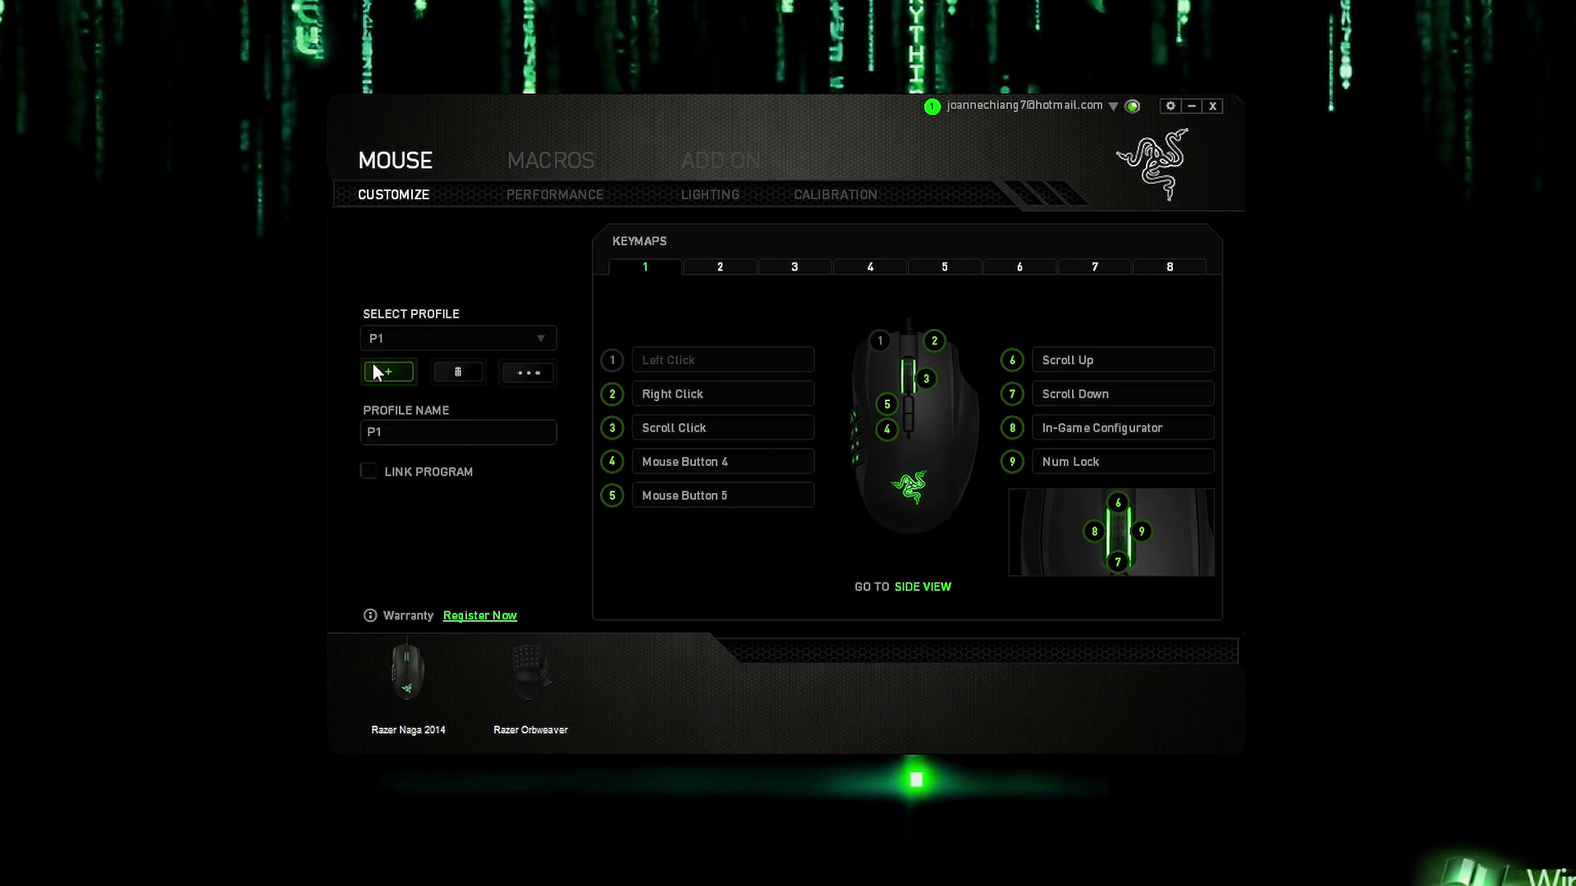
{"action": "left_click", "coordinate": [381, 371]}
{"action": "type", "text": "P2"}
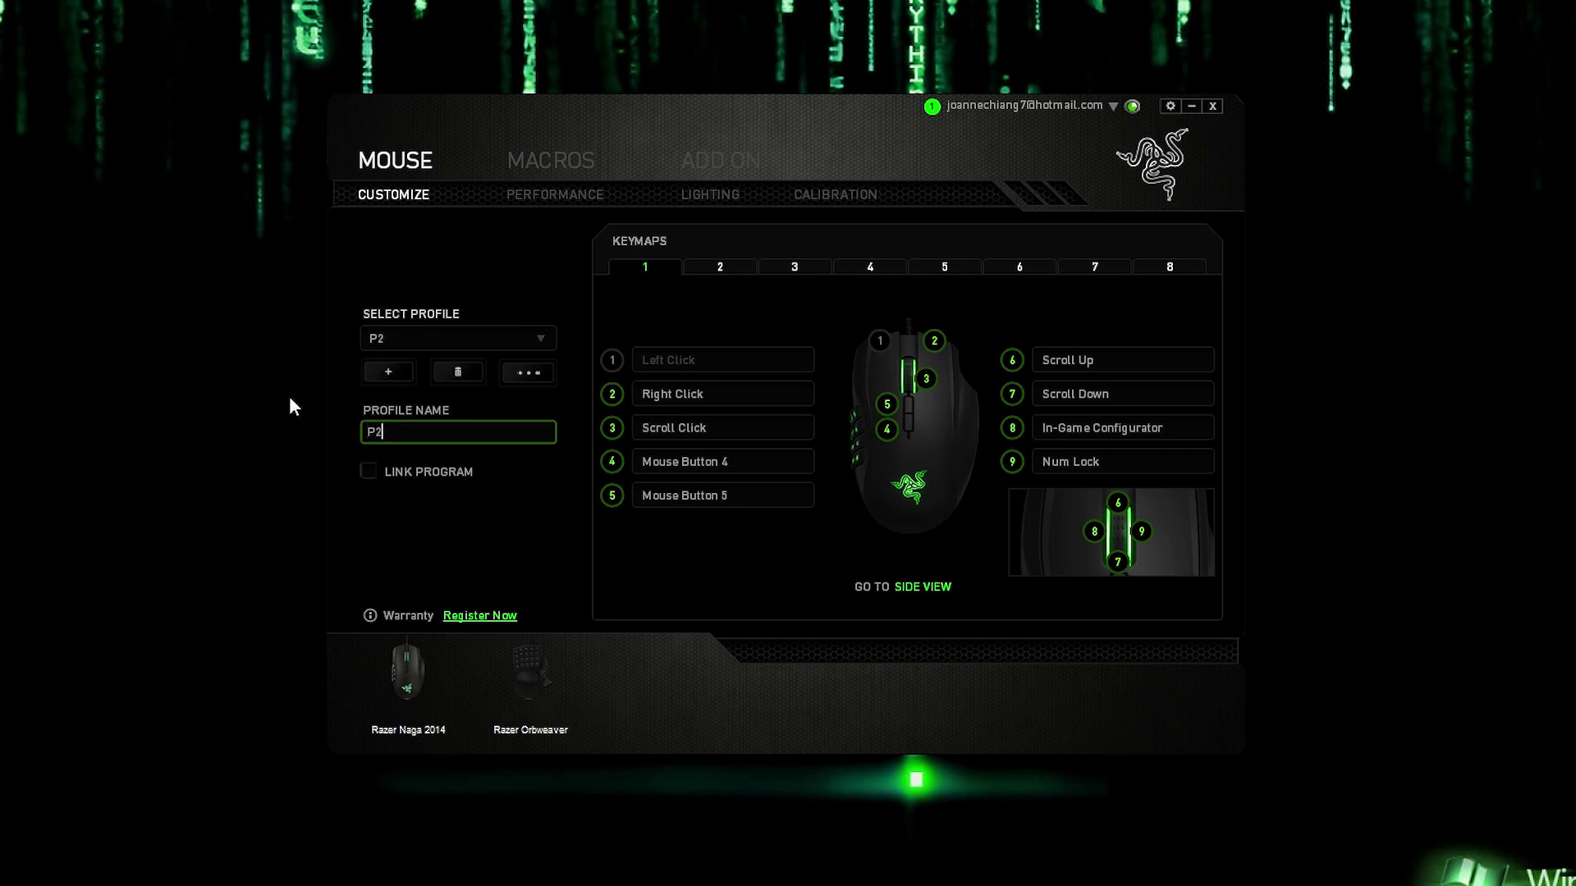
{"action": "key", "text": "Return"}
Step: Select profile P1 from the profile list and delete it
{"action": "left_click", "coordinate": [544, 336]}
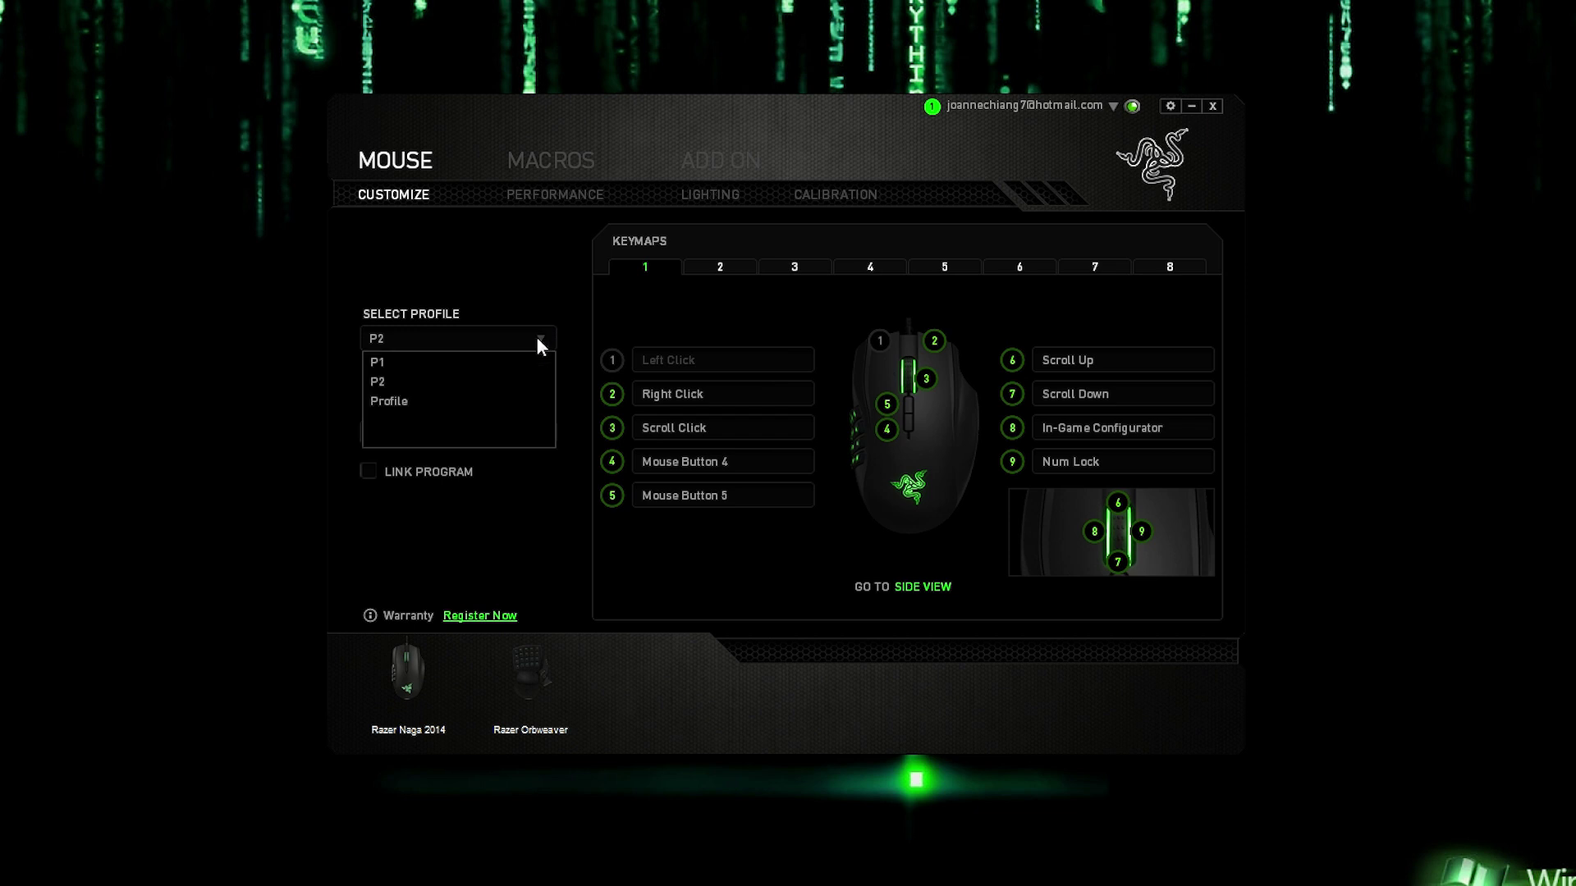
{"action": "left_click", "coordinate": [448, 360]}
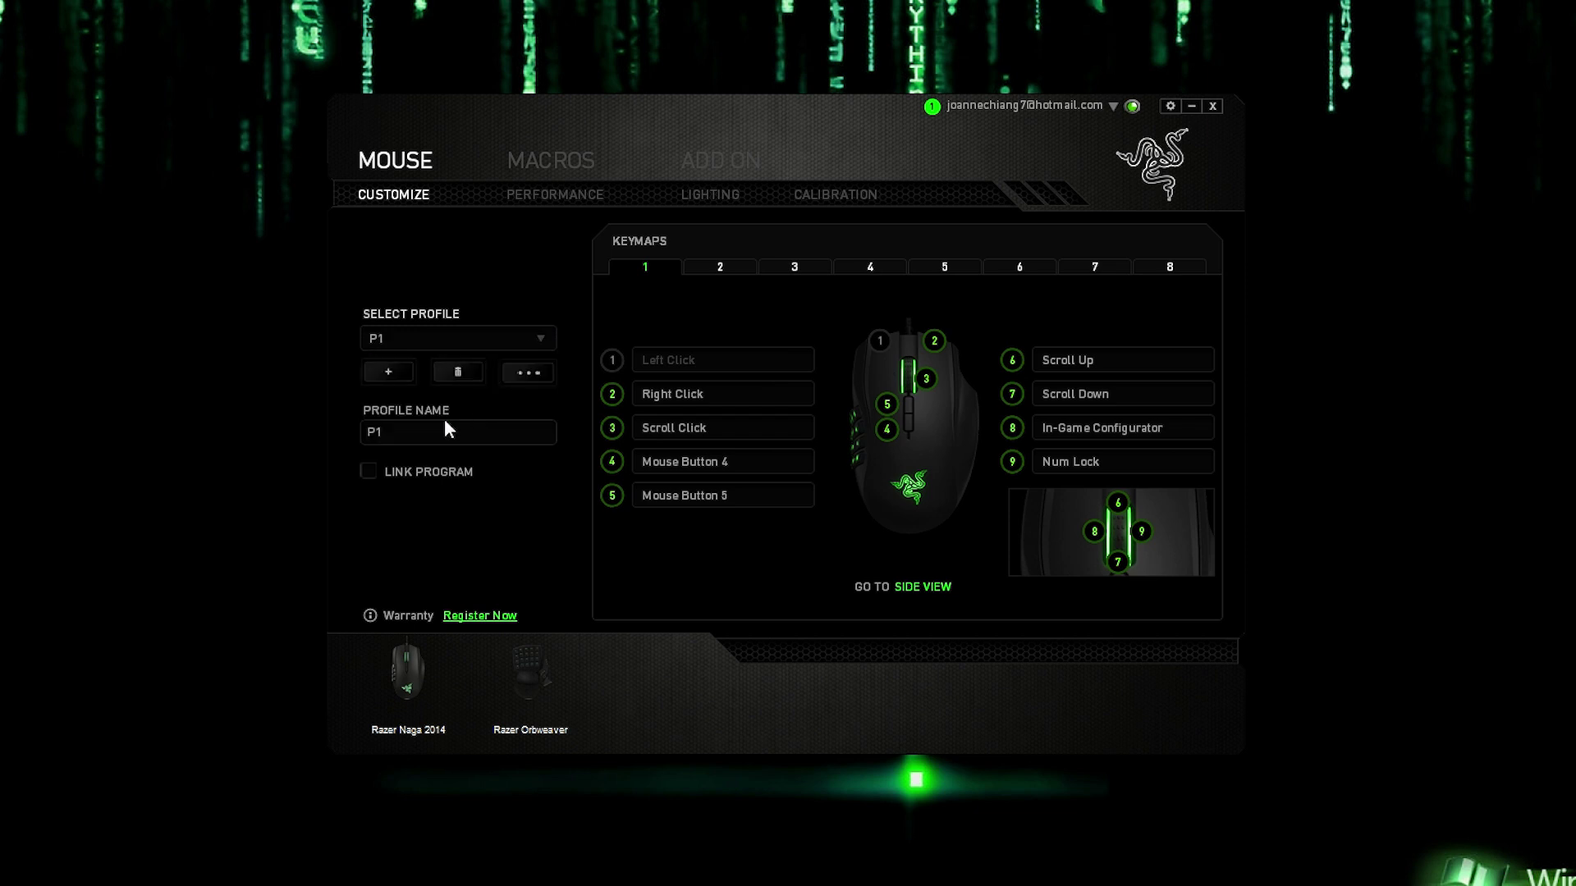
{"action": "left_click", "coordinate": [445, 371]}
{"action": "left_click", "coordinate": [708, 497]}
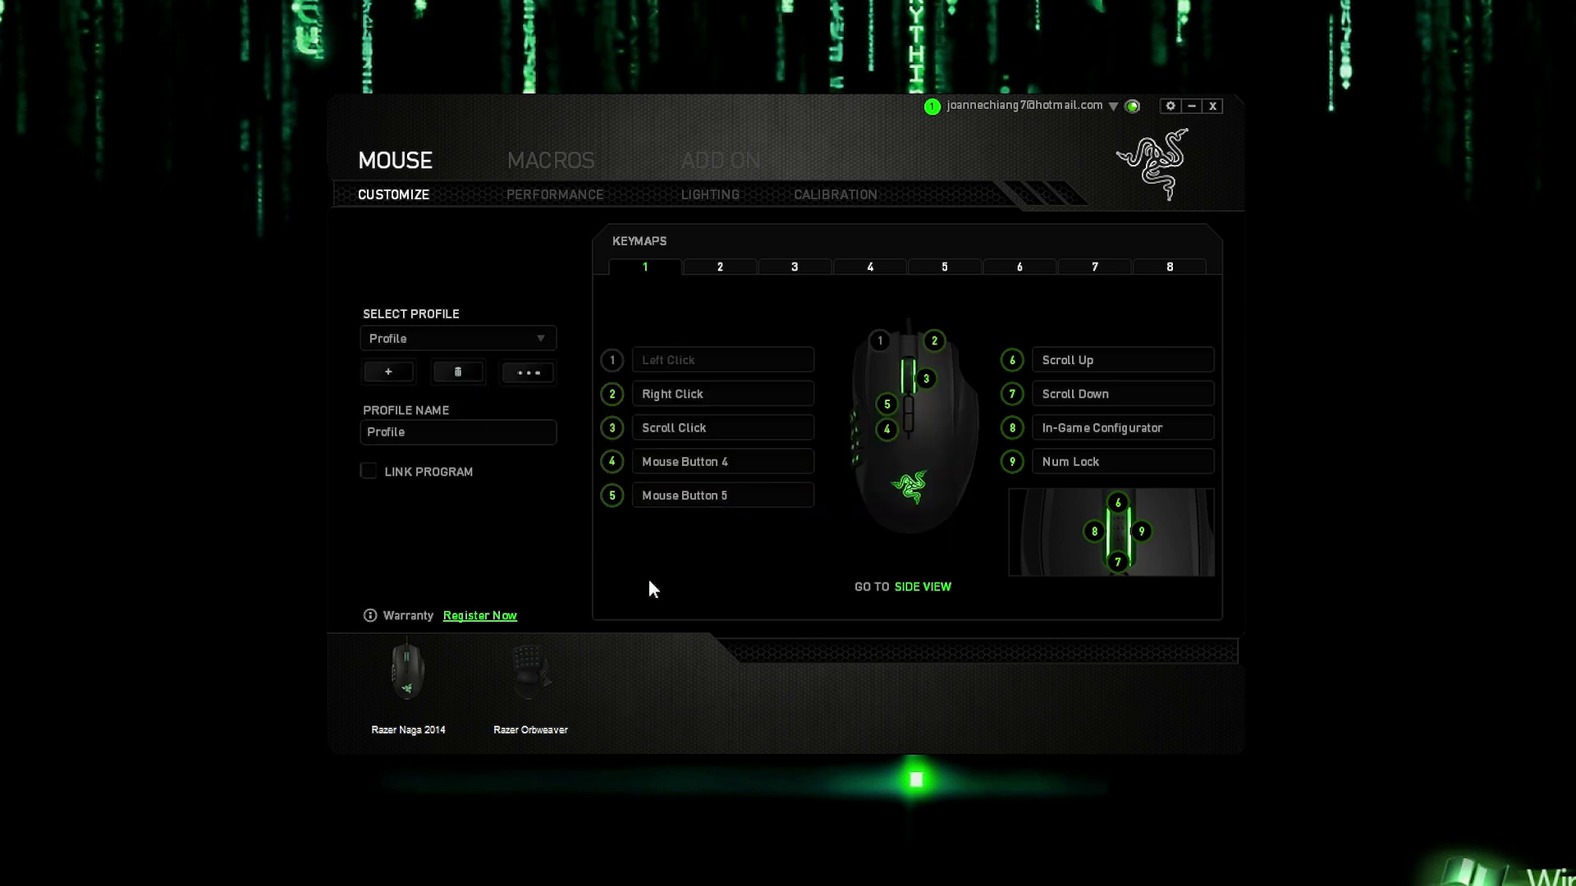
Step: Look over the extra profile options, then tick Link Program and cancel the file picker
{"action": "left_click", "coordinate": [535, 371]}
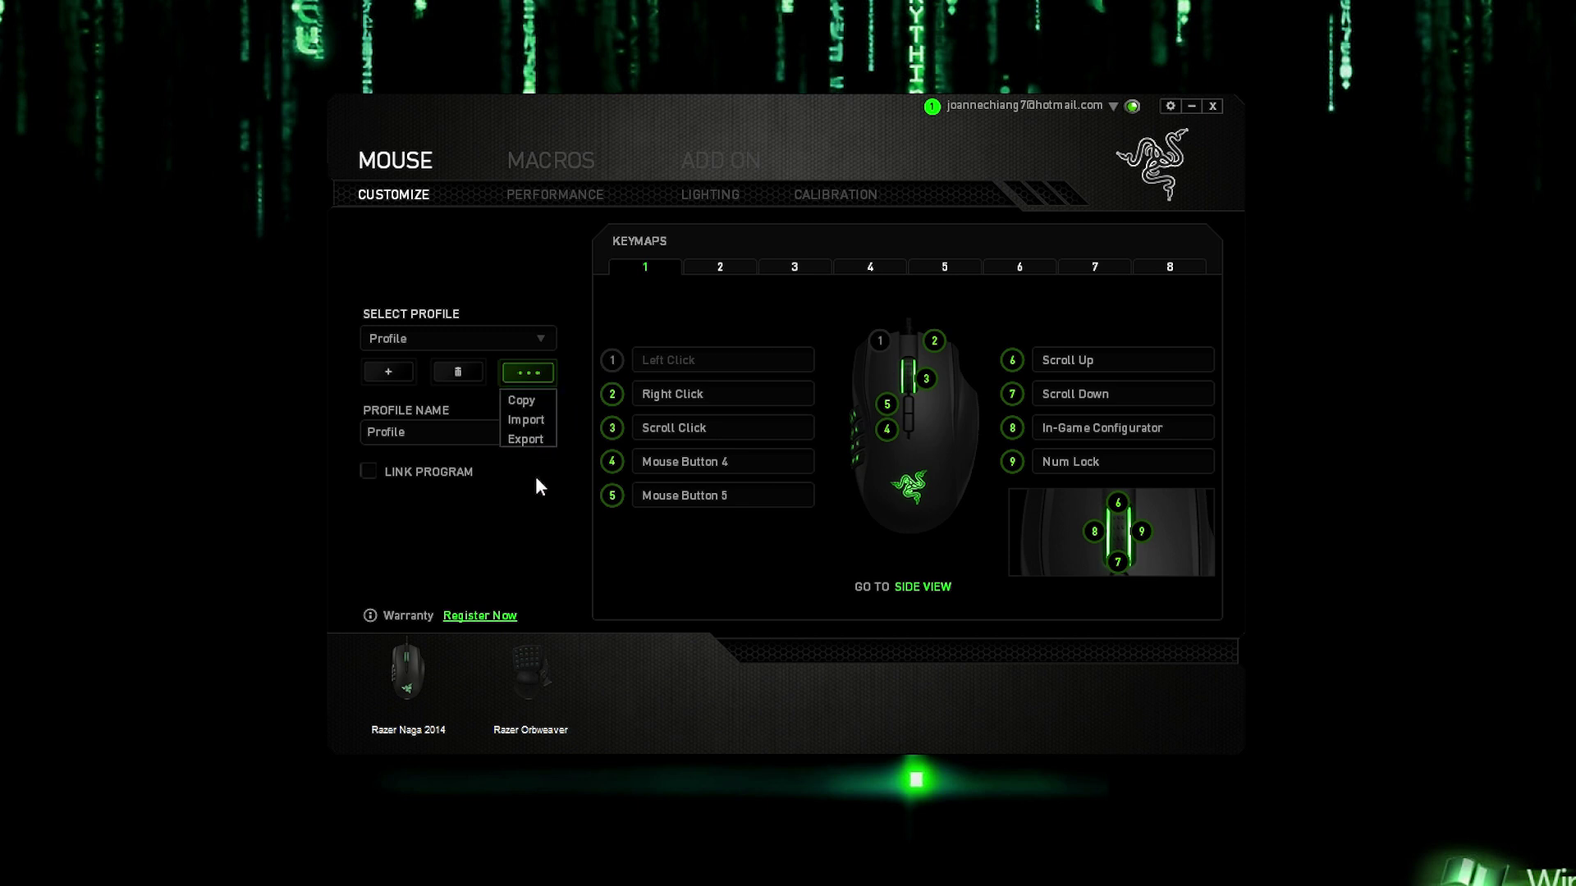
{"action": "left_click", "coordinate": [534, 541]}
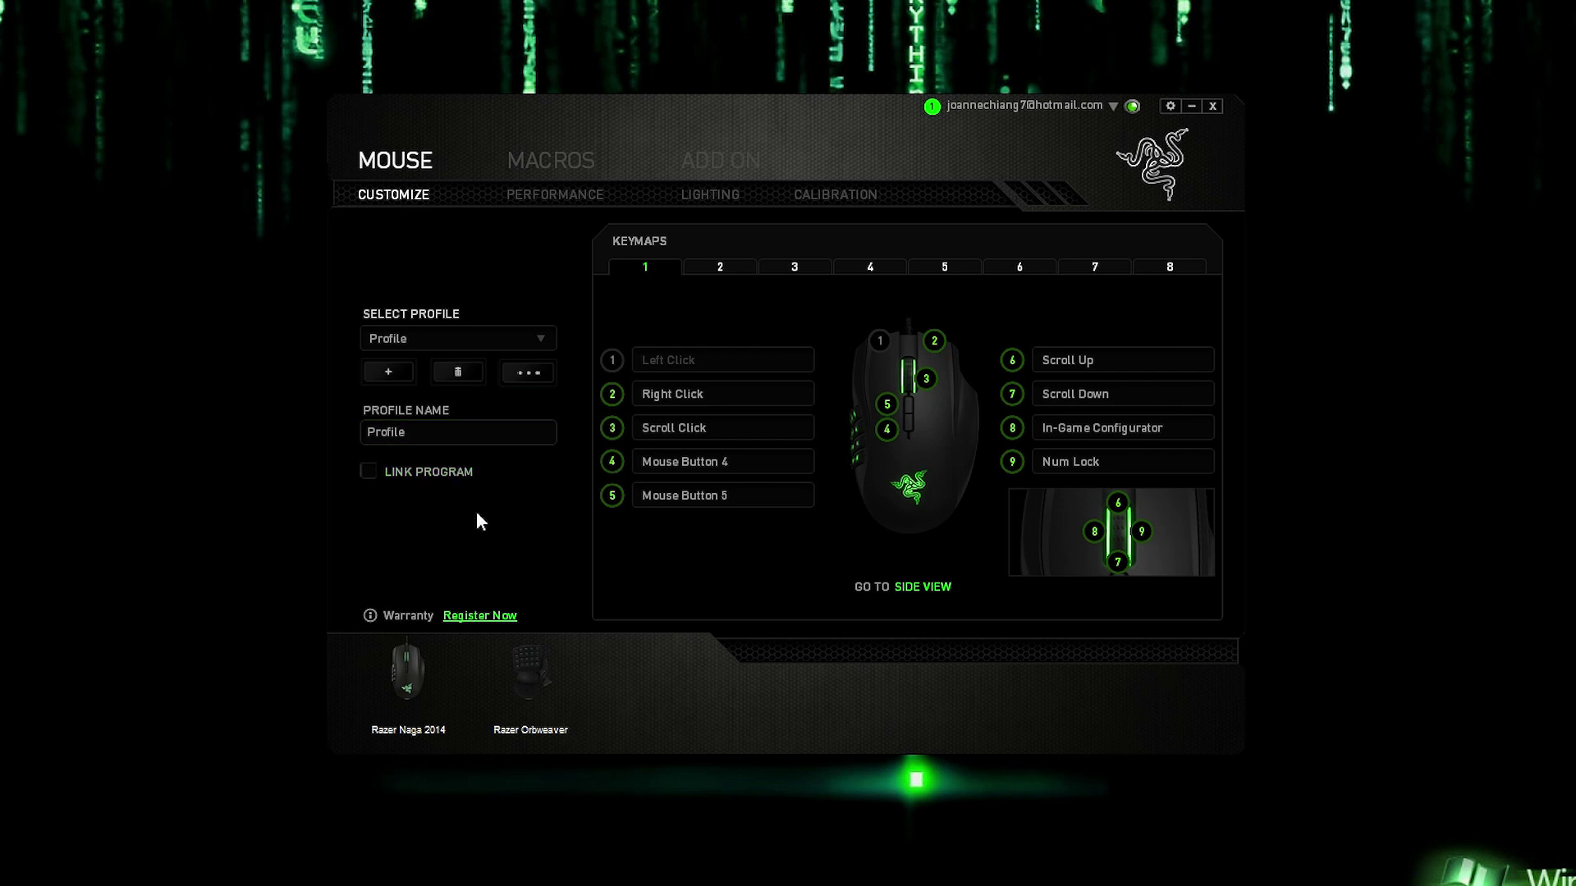
{"action": "left_click", "coordinate": [369, 471]}
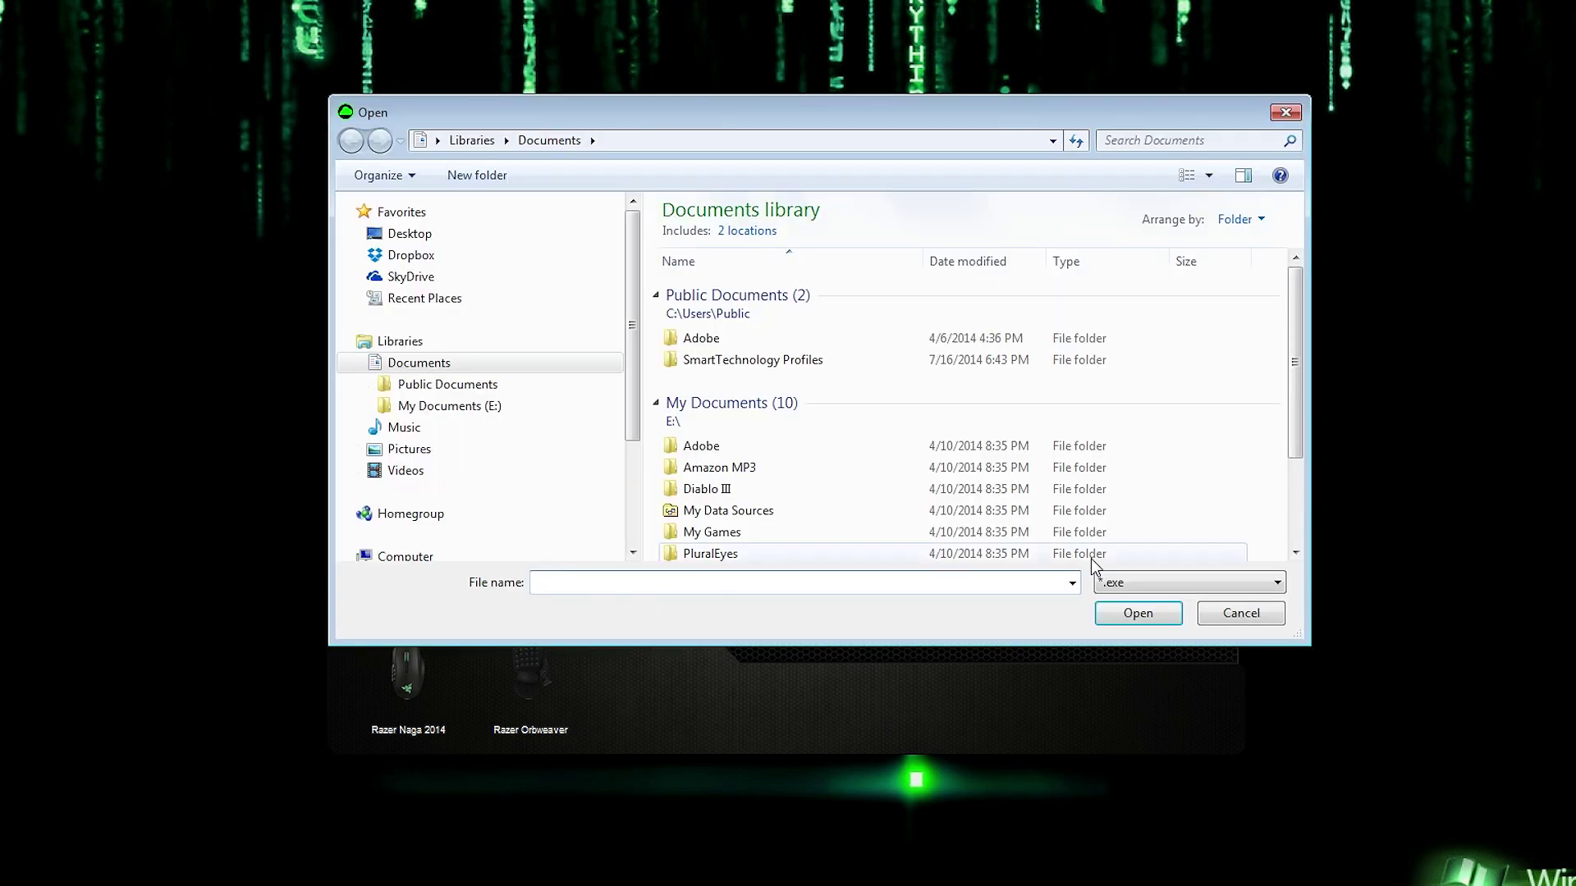
{"action": "left_click", "coordinate": [1280, 106]}
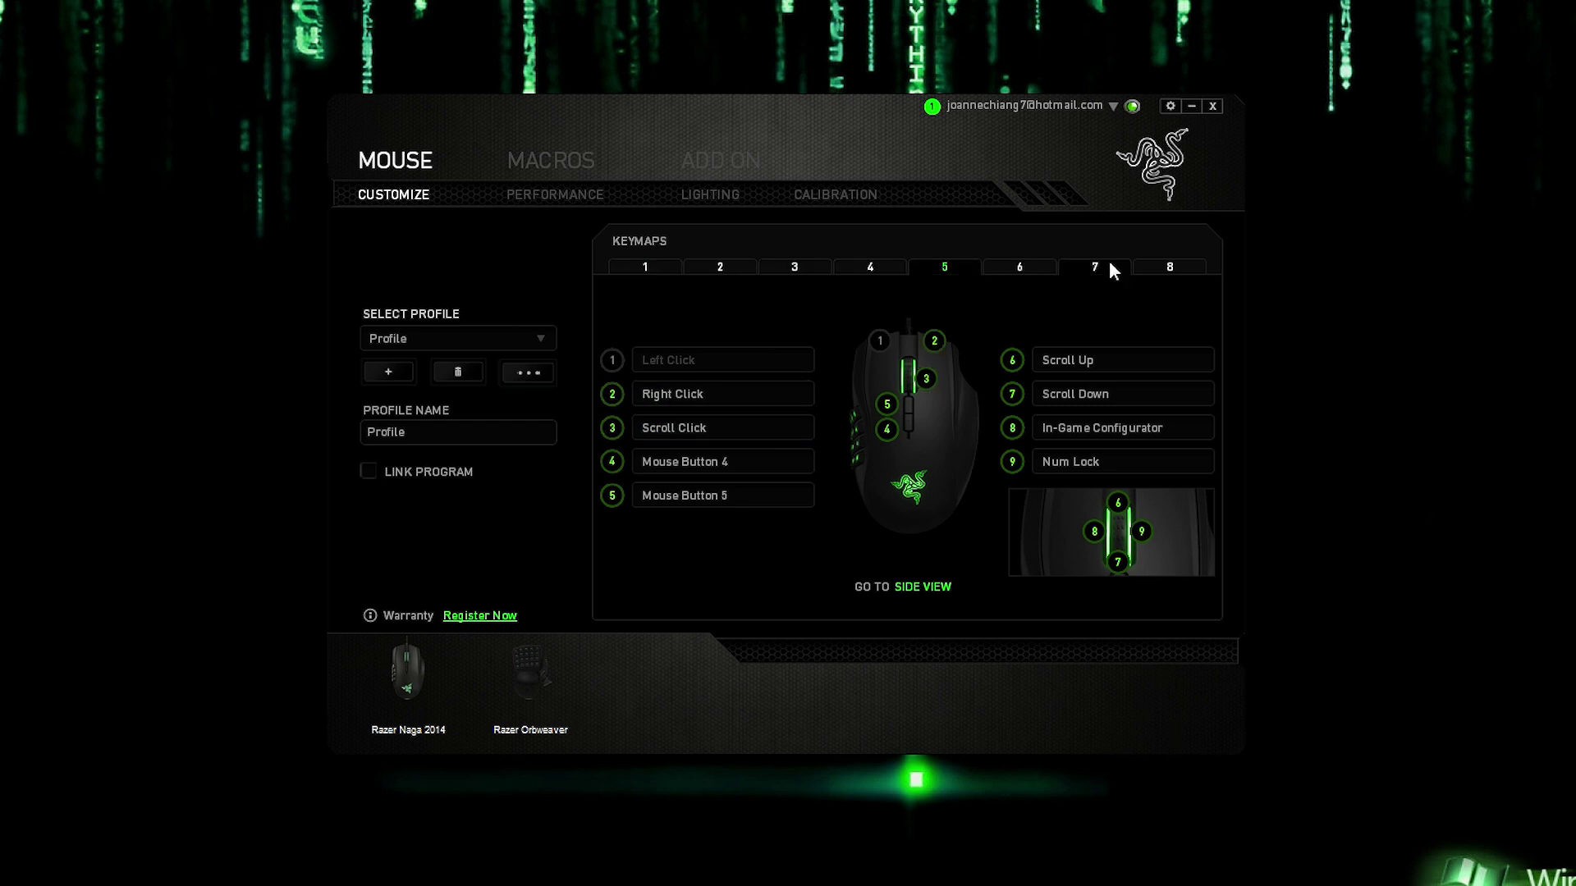
{"action": "left_click", "coordinate": [1200, 266]}
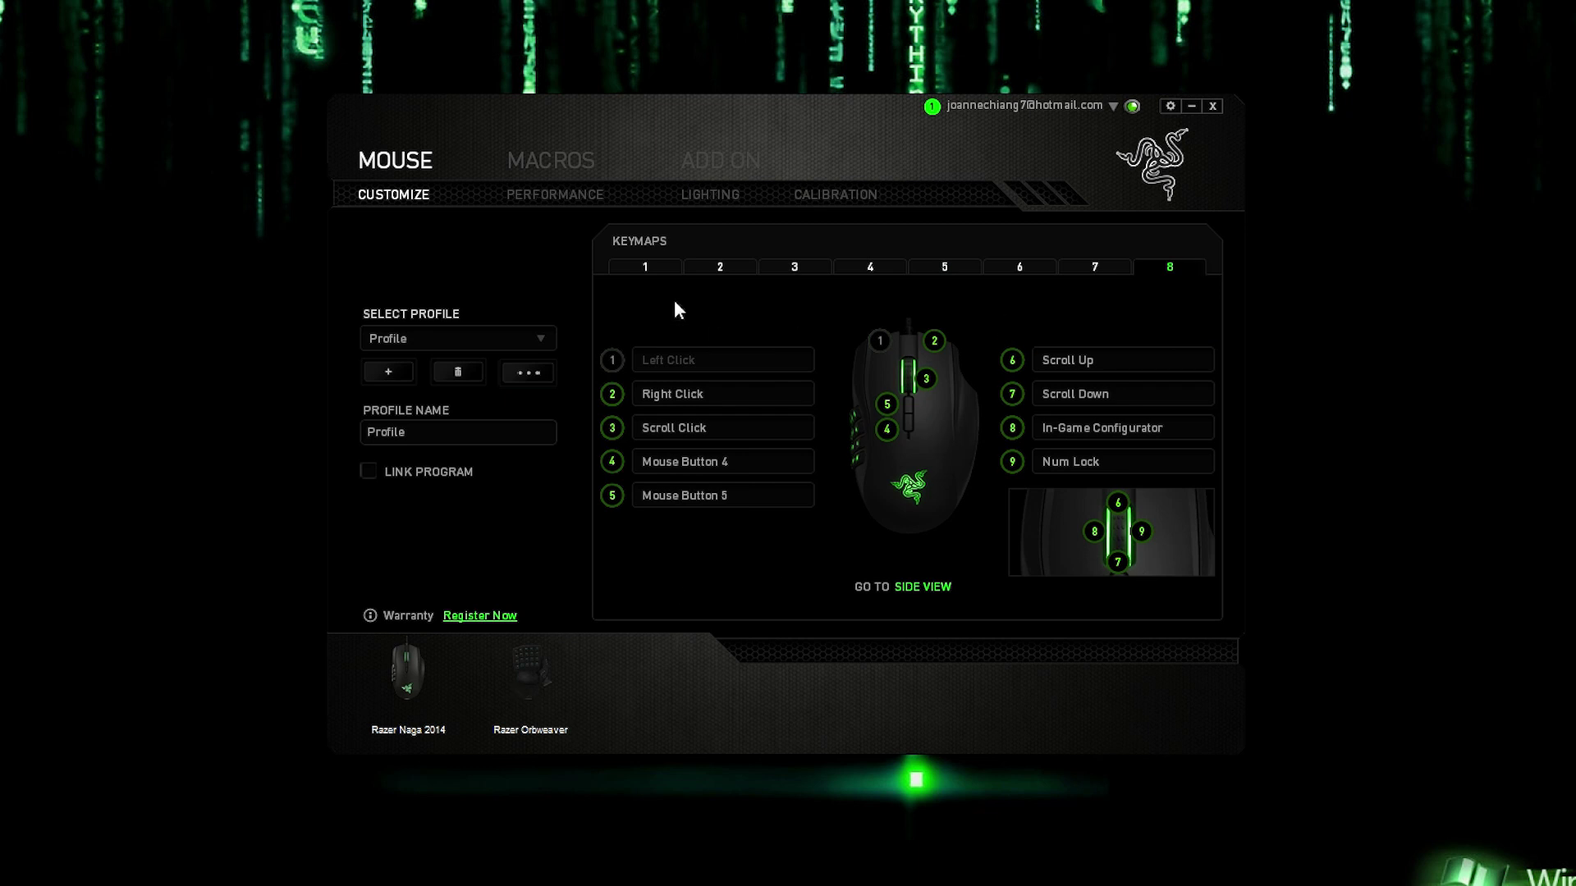
{"action": "left_click", "coordinate": [656, 273]}
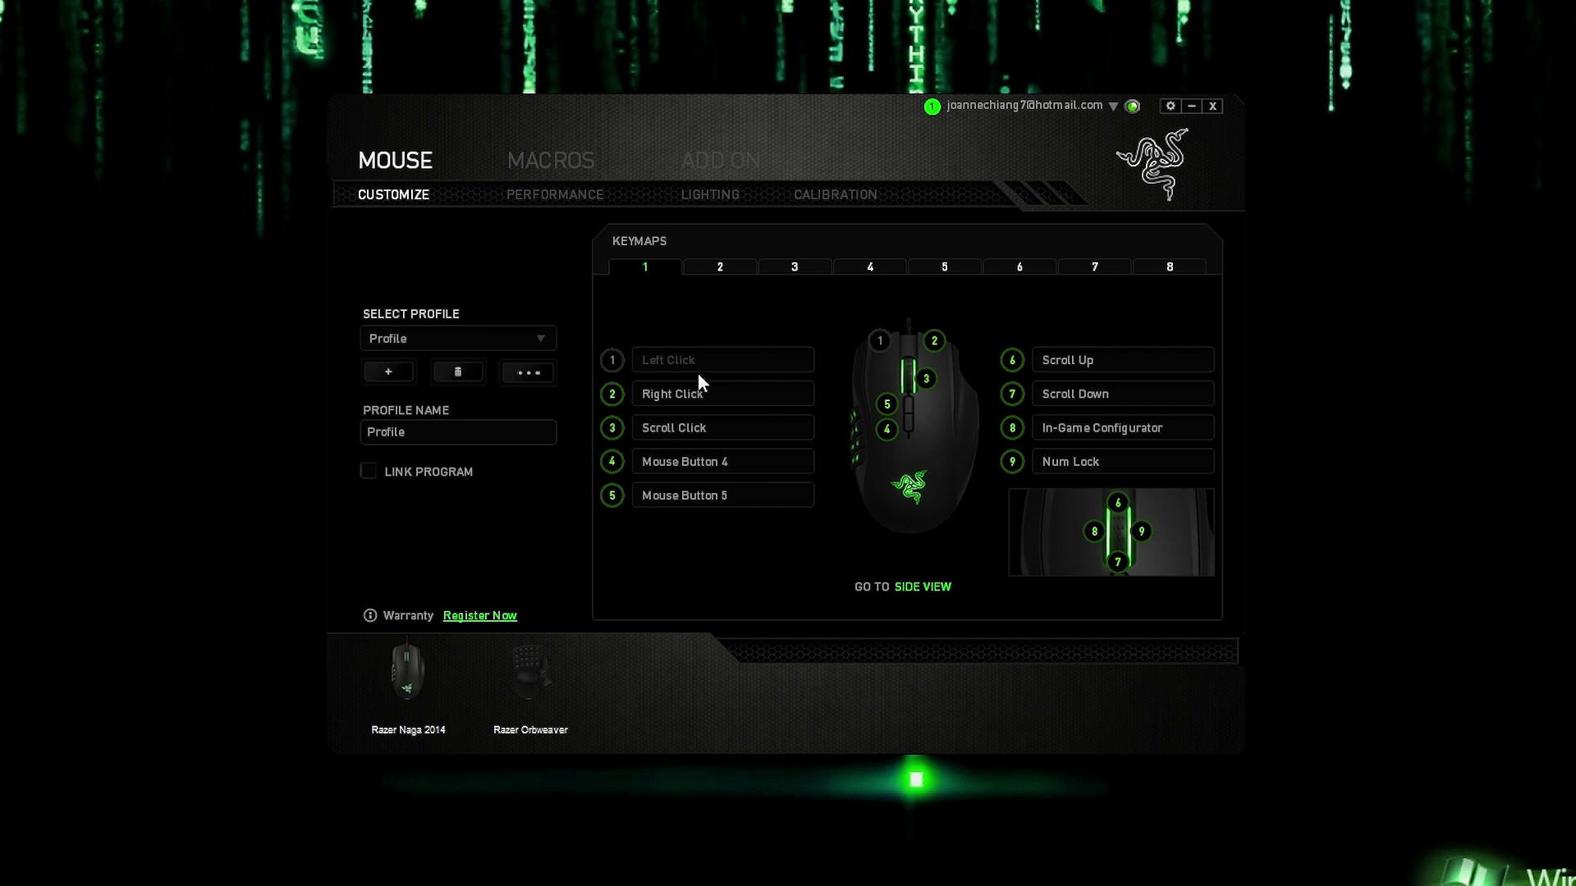
{"action": "left_click", "coordinate": [942, 586]}
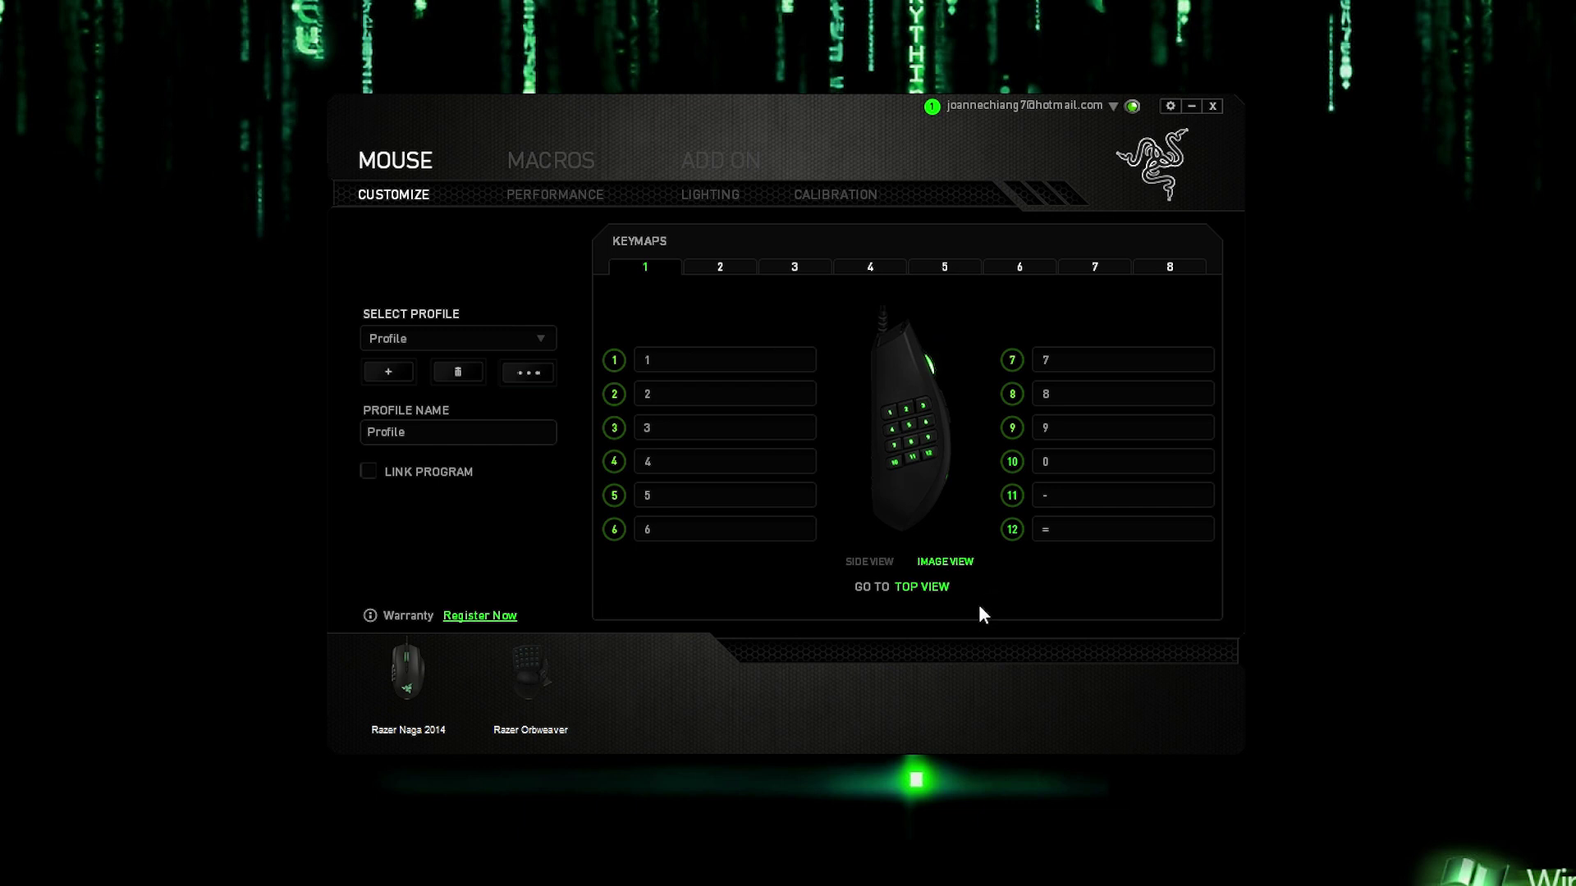
{"action": "left_click", "coordinate": [1096, 528]}
{"action": "left_click", "coordinate": [966, 206]}
{"action": "left_click", "coordinate": [934, 586]}
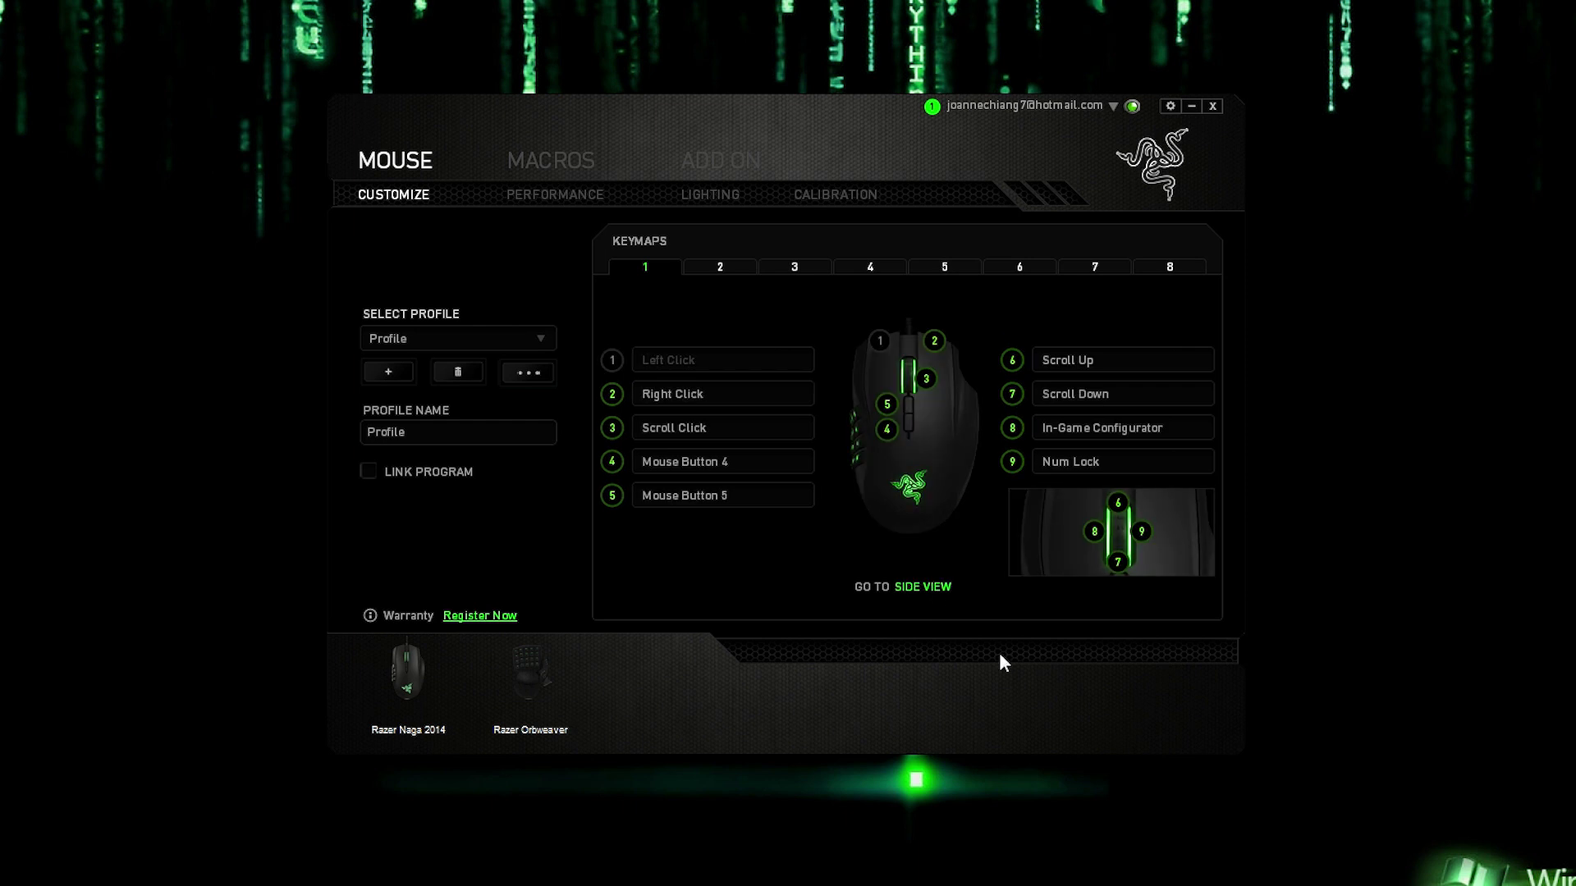
{"action": "left_click", "coordinate": [727, 393]}
{"action": "left_click", "coordinate": [909, 251]}
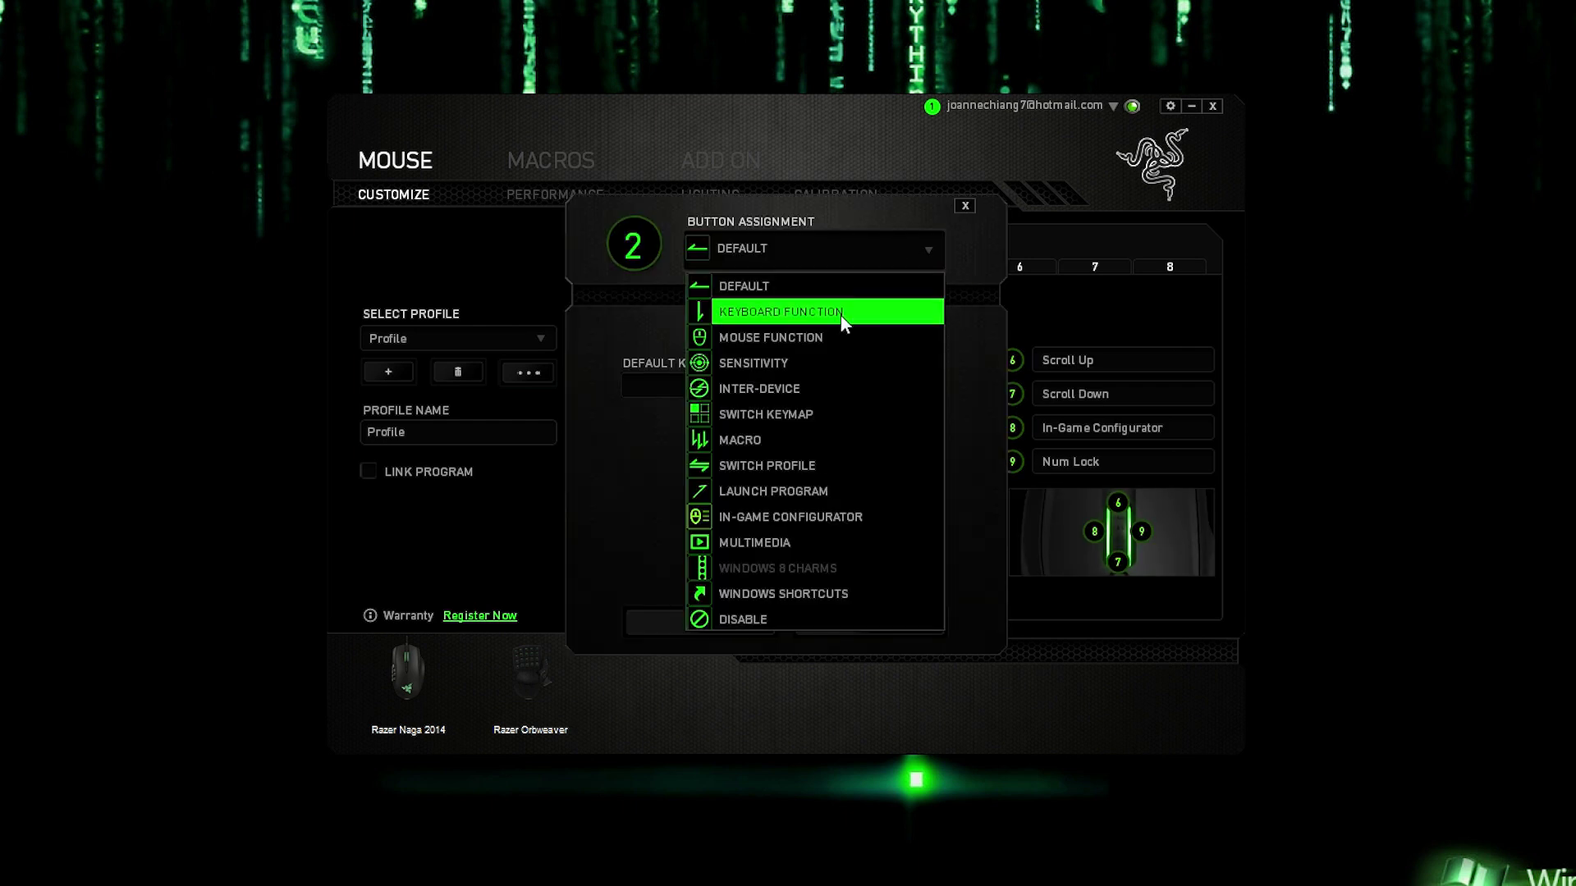
{"action": "left_click", "coordinate": [833, 310]}
{"action": "left_click", "coordinate": [698, 623]}
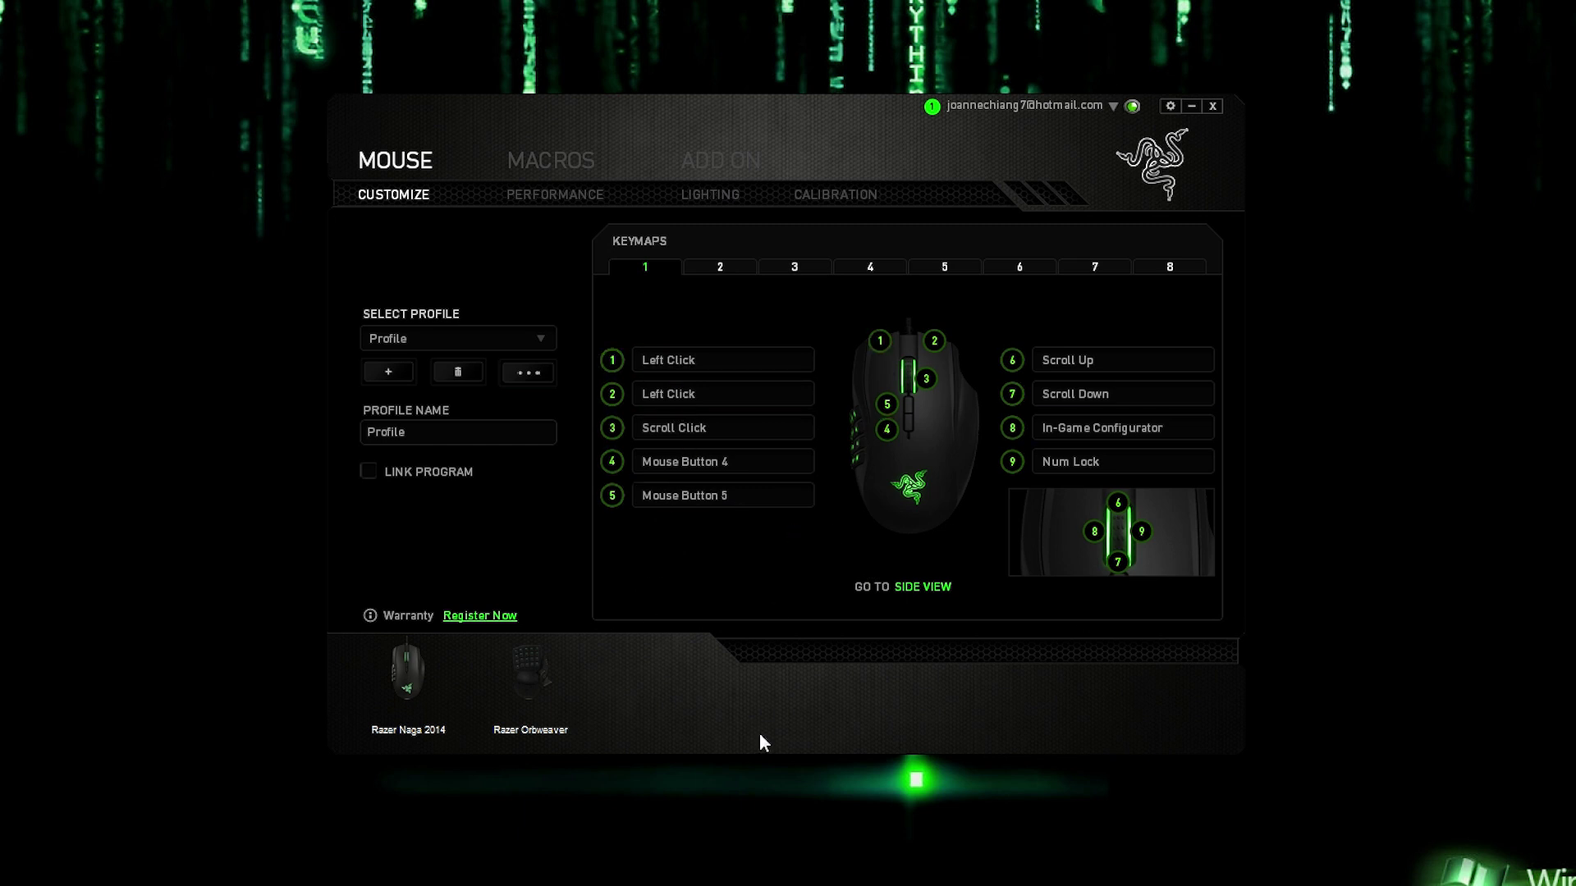
{"action": "left_click", "coordinate": [680, 397]}
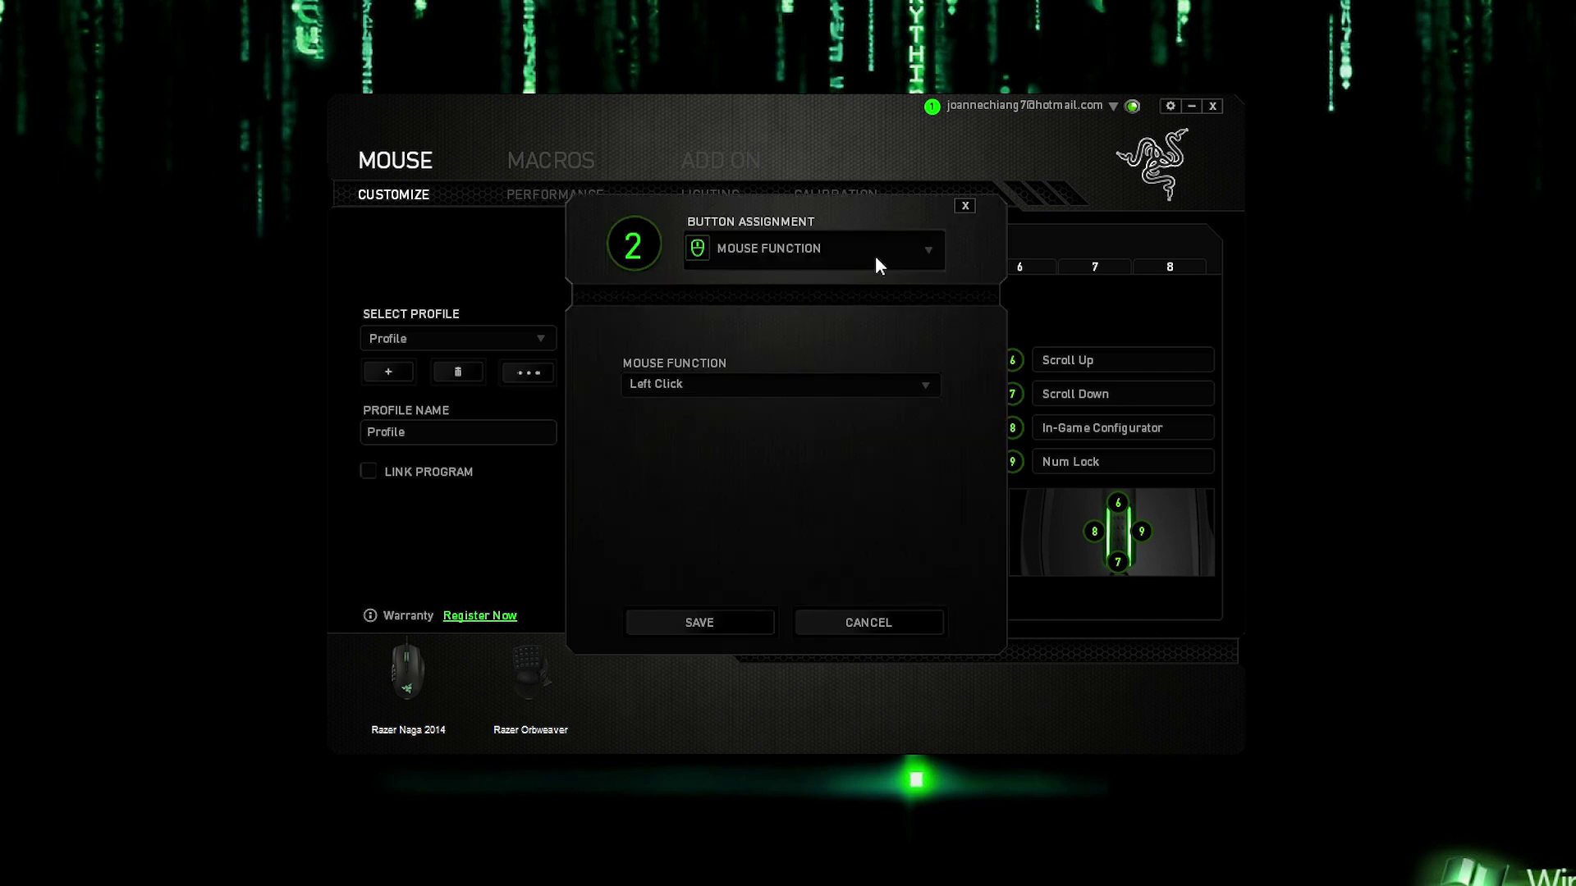
{"action": "left_click", "coordinate": [890, 385]}
{"action": "left_click", "coordinate": [834, 422]}
{"action": "left_click", "coordinate": [695, 621]}
{"action": "left_click", "coordinate": [708, 398]}
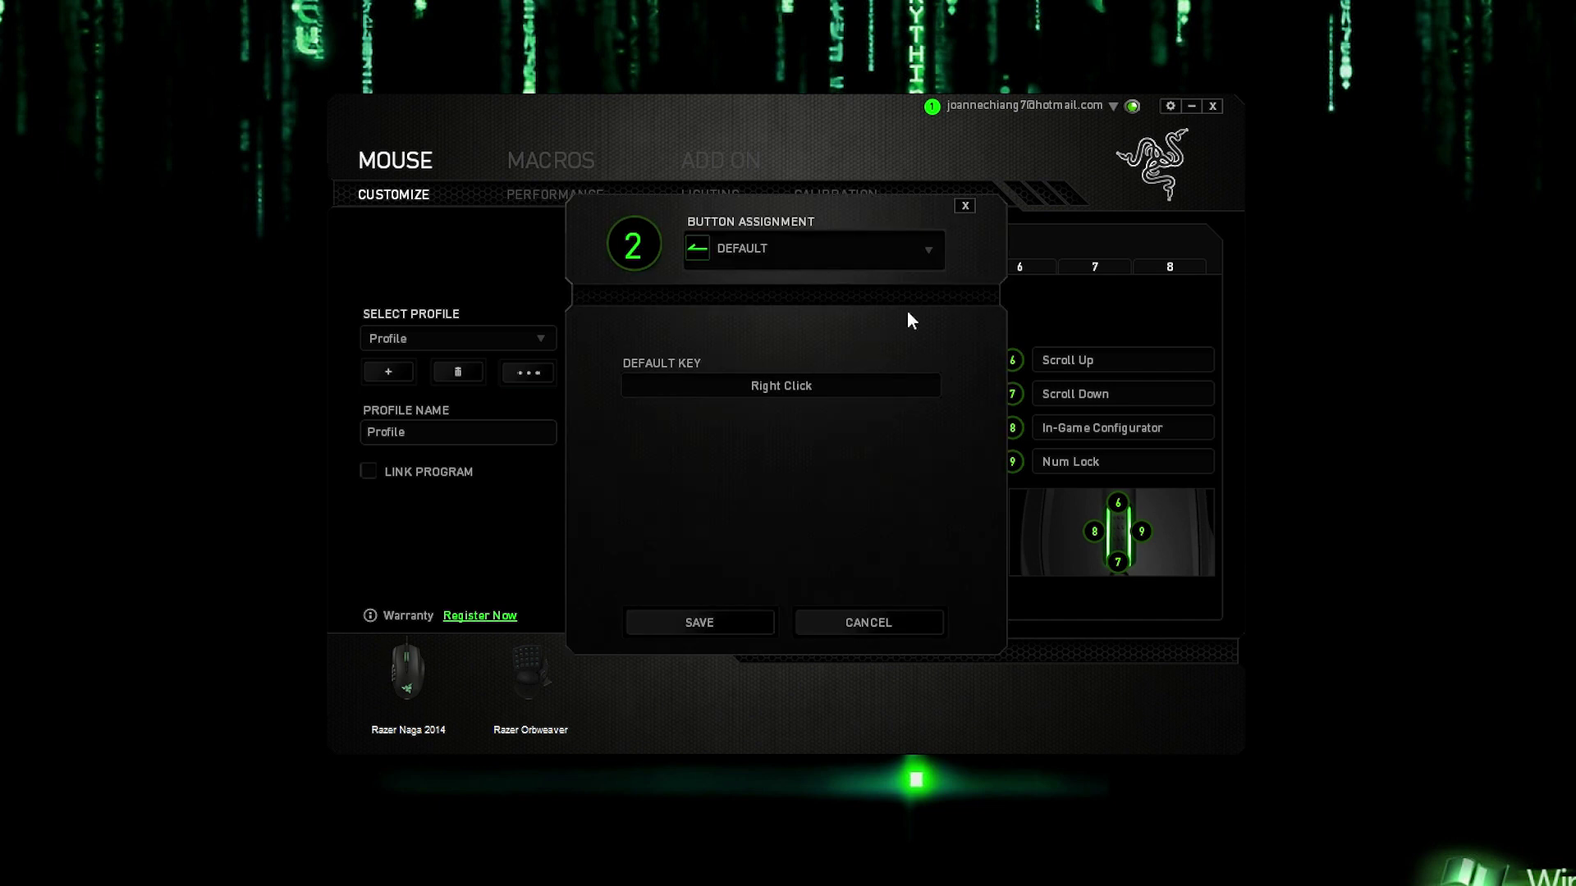
{"action": "left_click", "coordinate": [926, 243]}
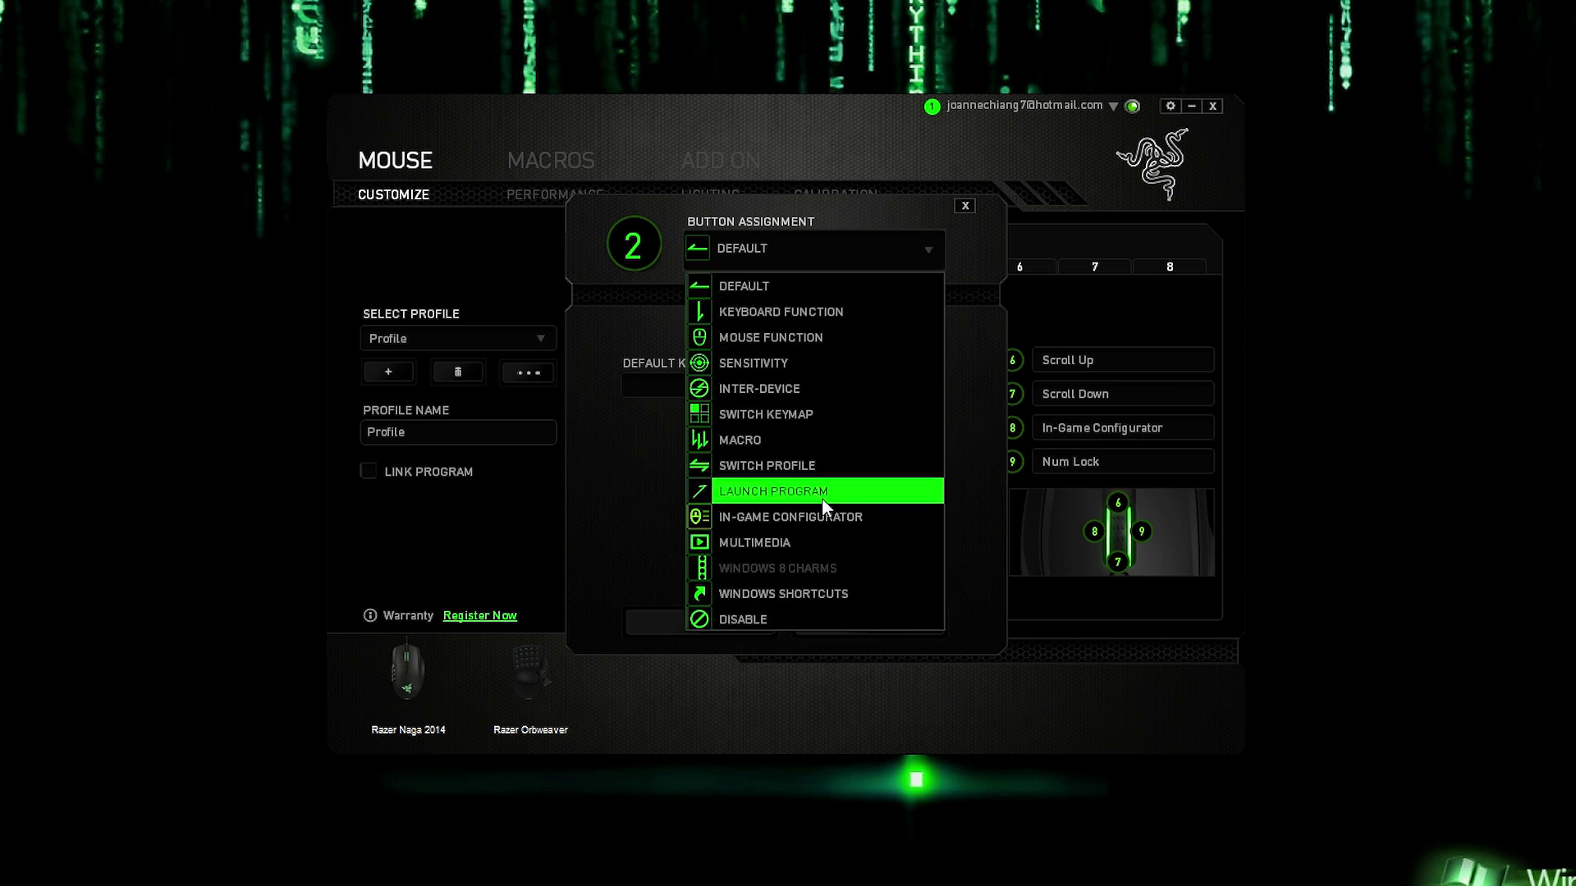
{"action": "left_click", "coordinate": [835, 363]}
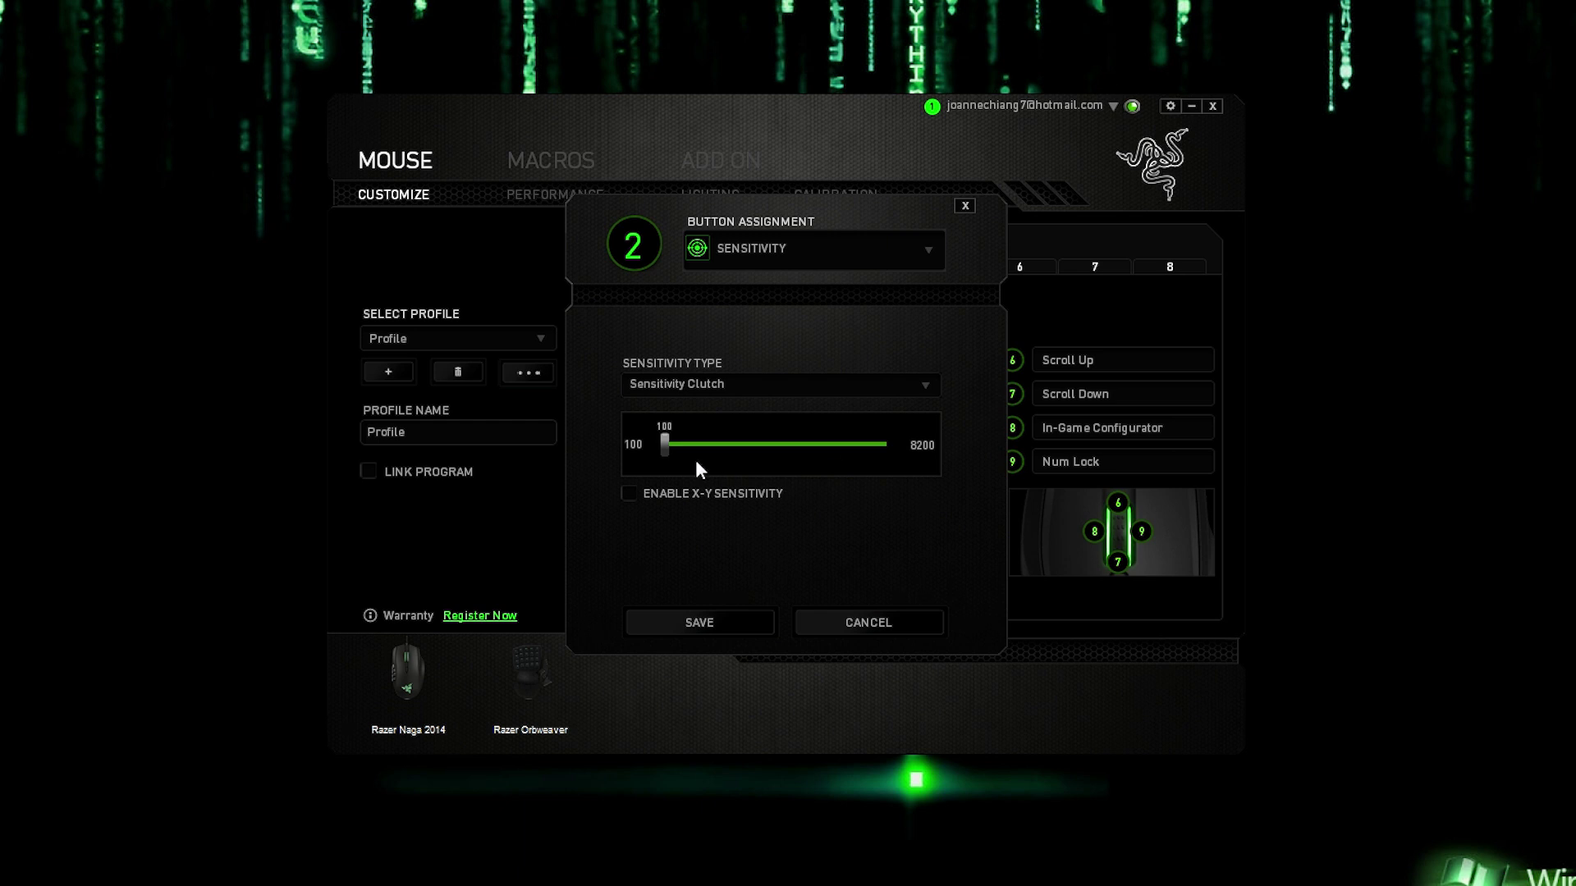
{"action": "left_click", "coordinate": [629, 494]}
{"action": "left_click", "coordinate": [845, 383]}
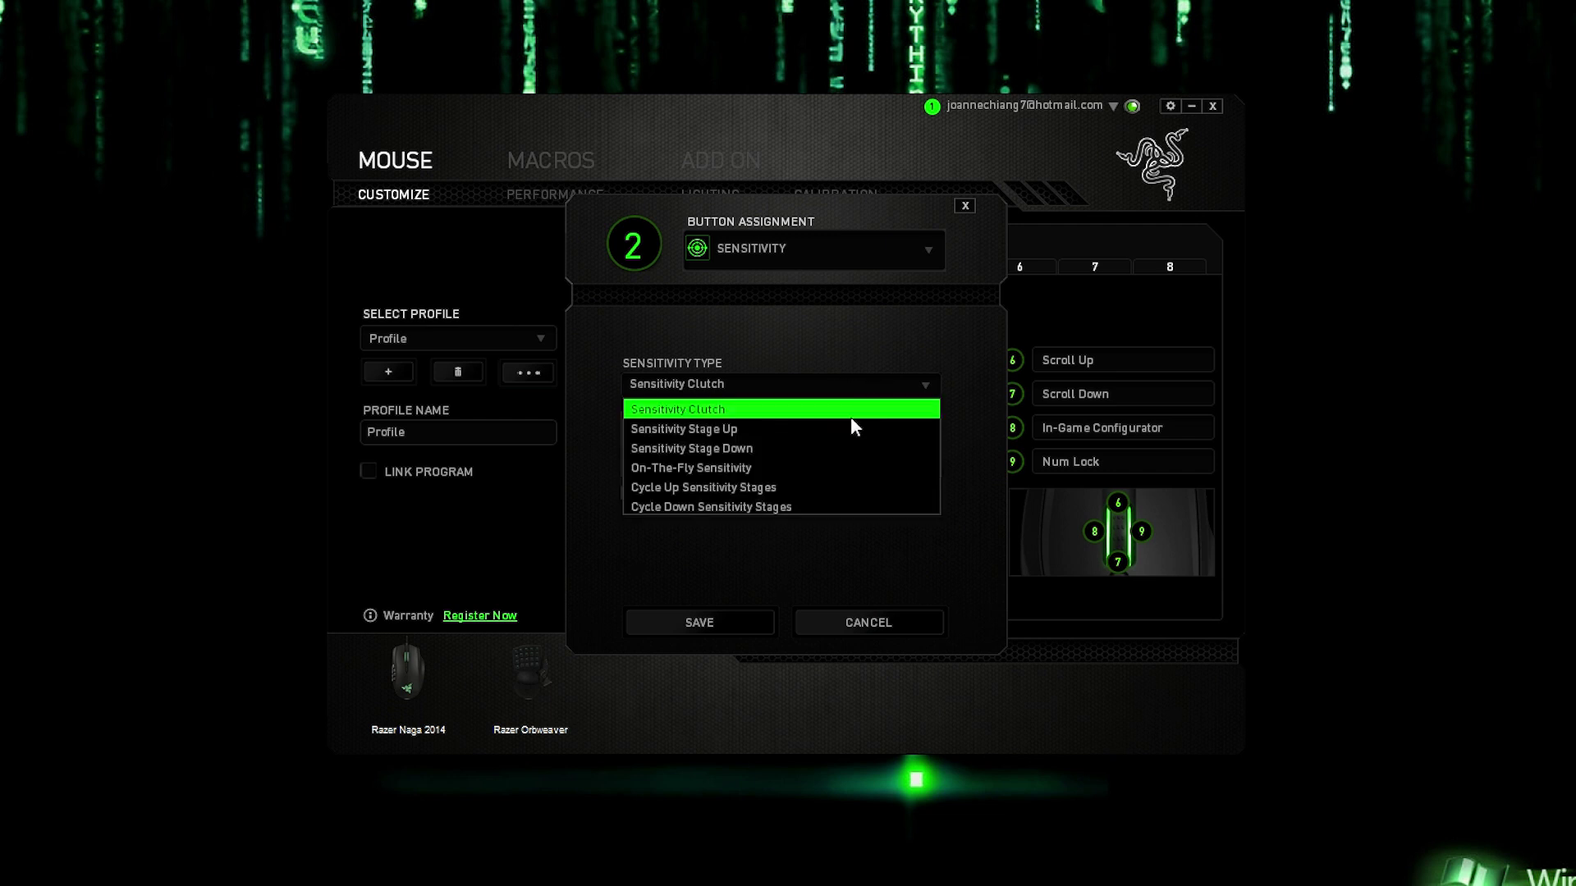
{"action": "left_click", "coordinate": [837, 541]}
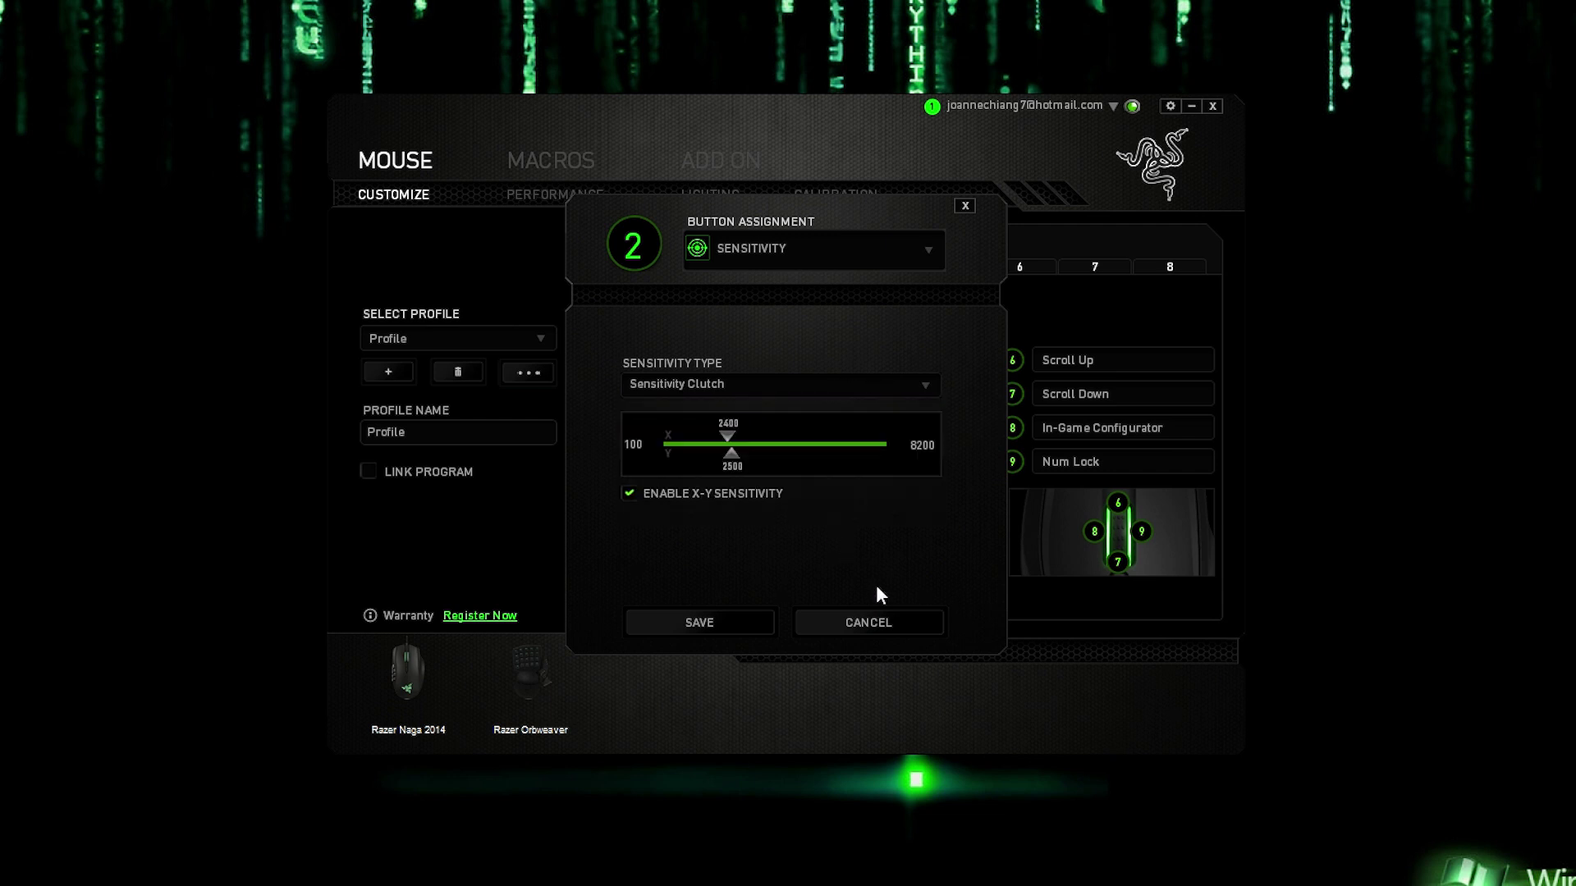
{"action": "left_click", "coordinate": [924, 249]}
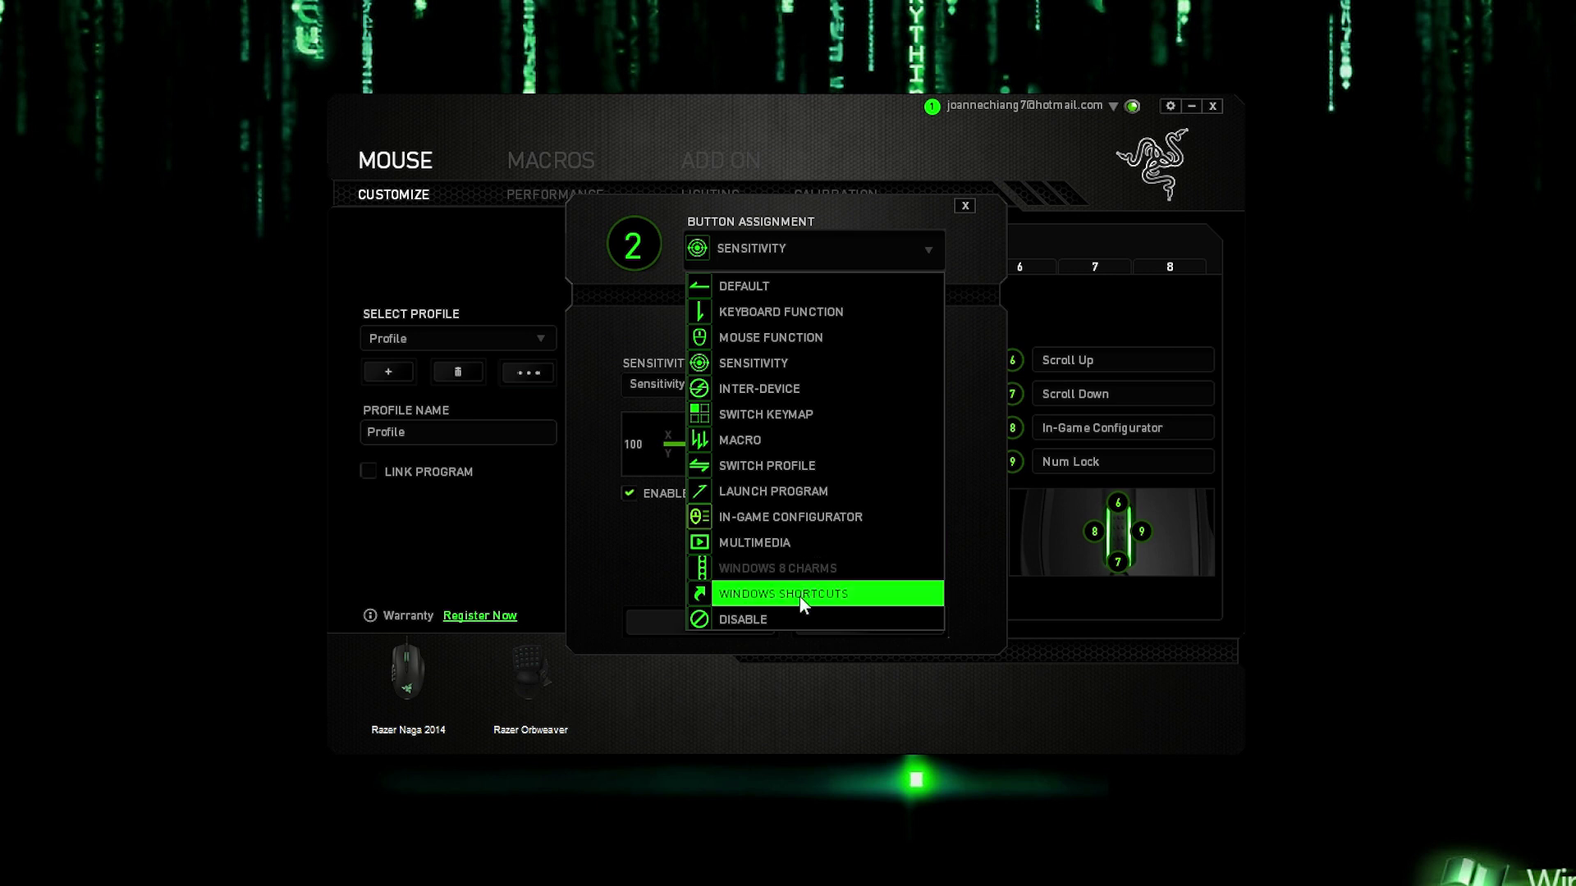
{"action": "left_click", "coordinate": [958, 538]}
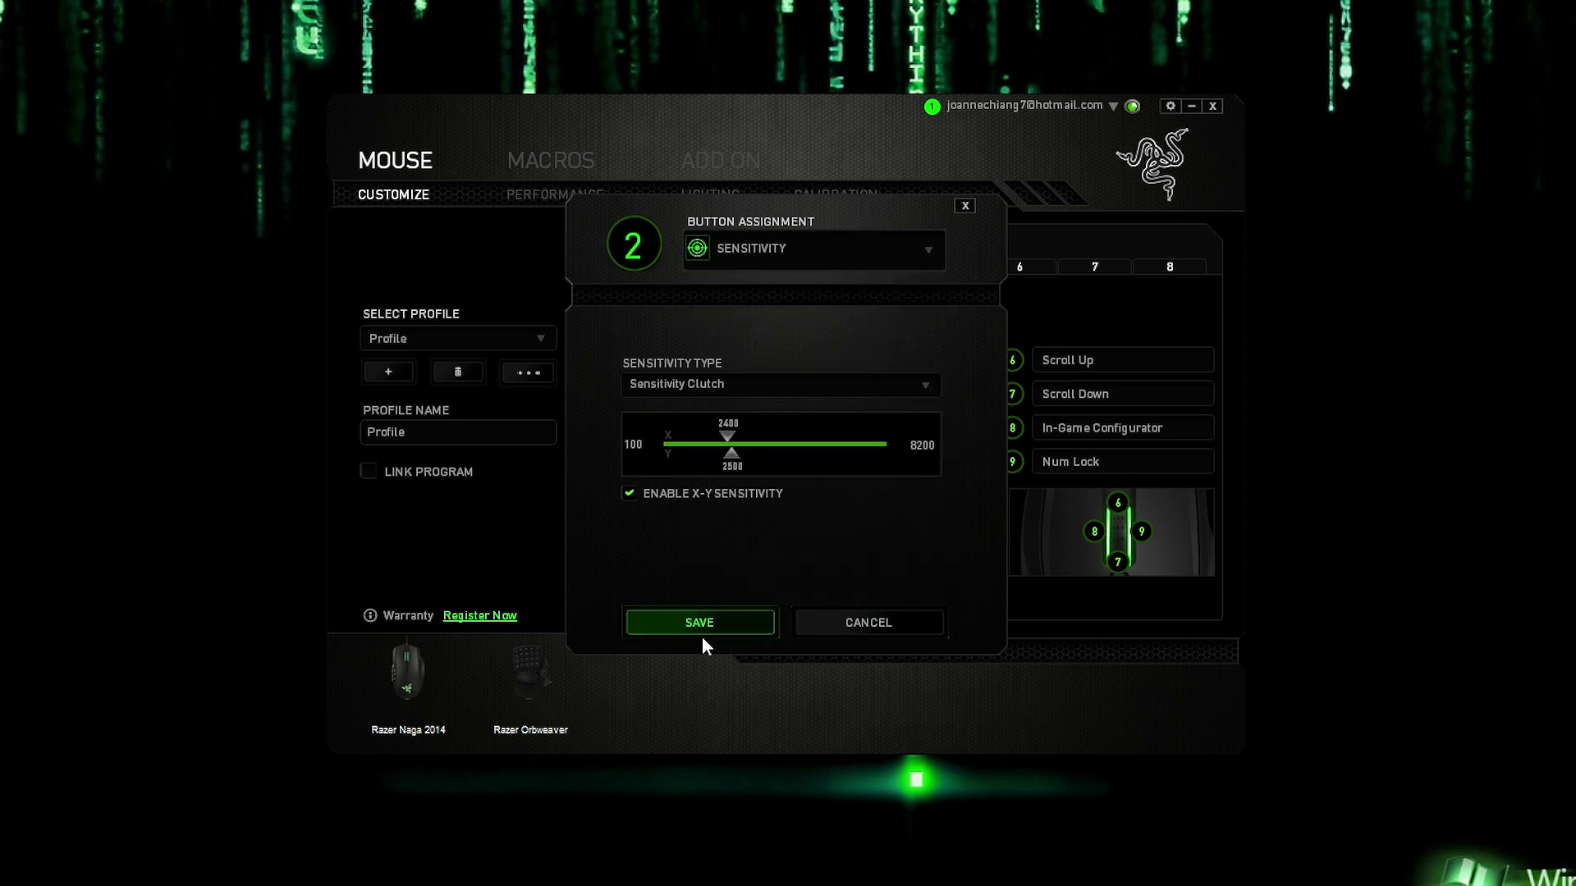
{"action": "left_click", "coordinate": [835, 622]}
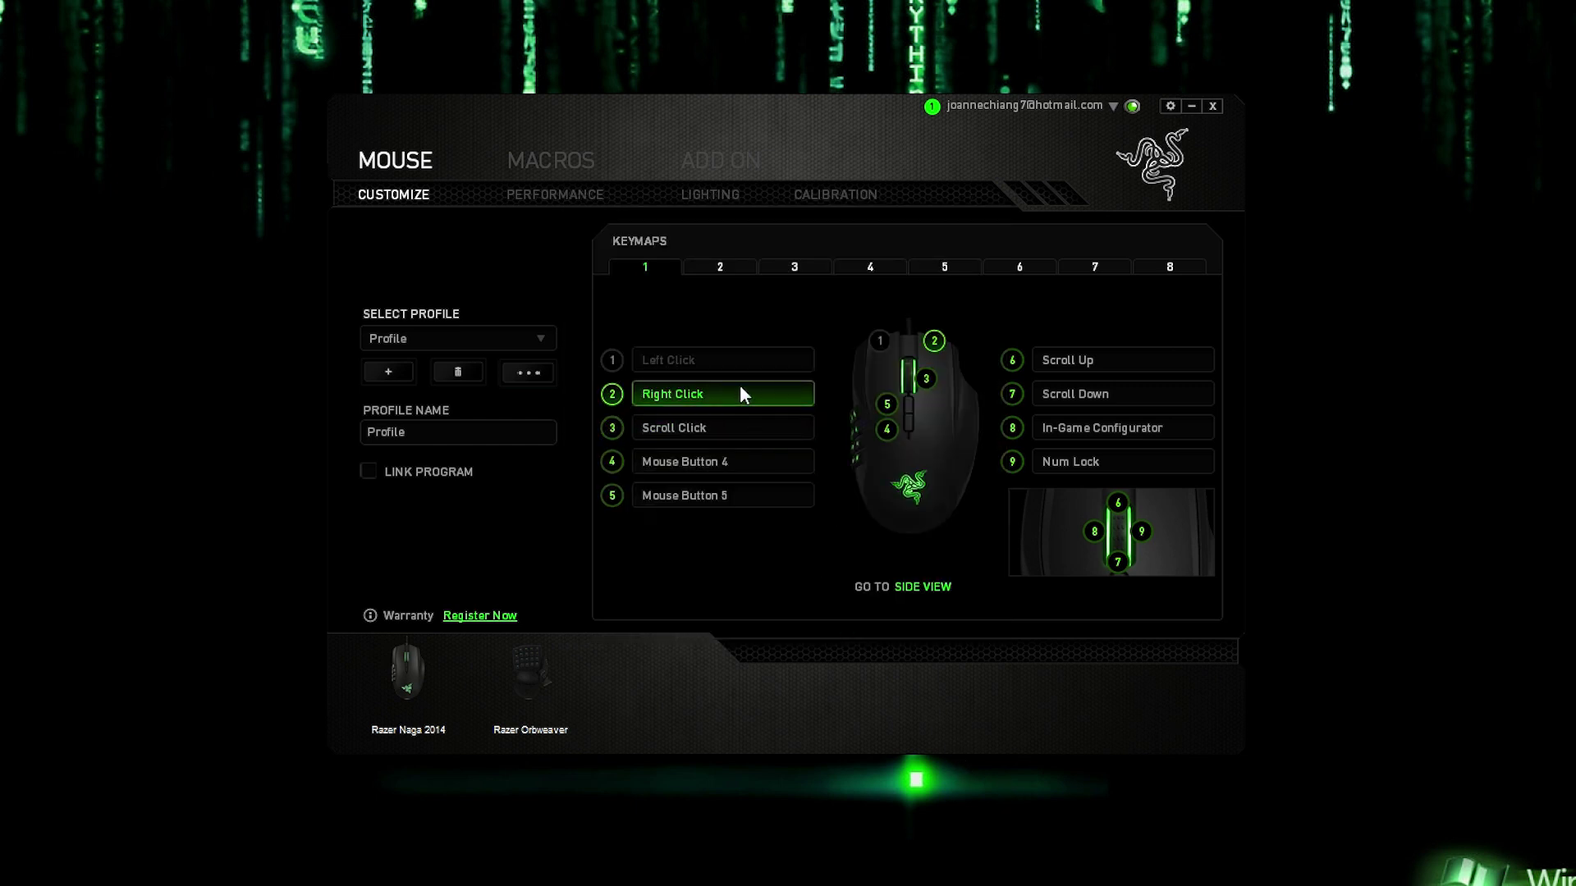
Step: Set Mouse Button 4's assignment type to Macro and create a new macro named M1
{"action": "left_click", "coordinate": [724, 465]}
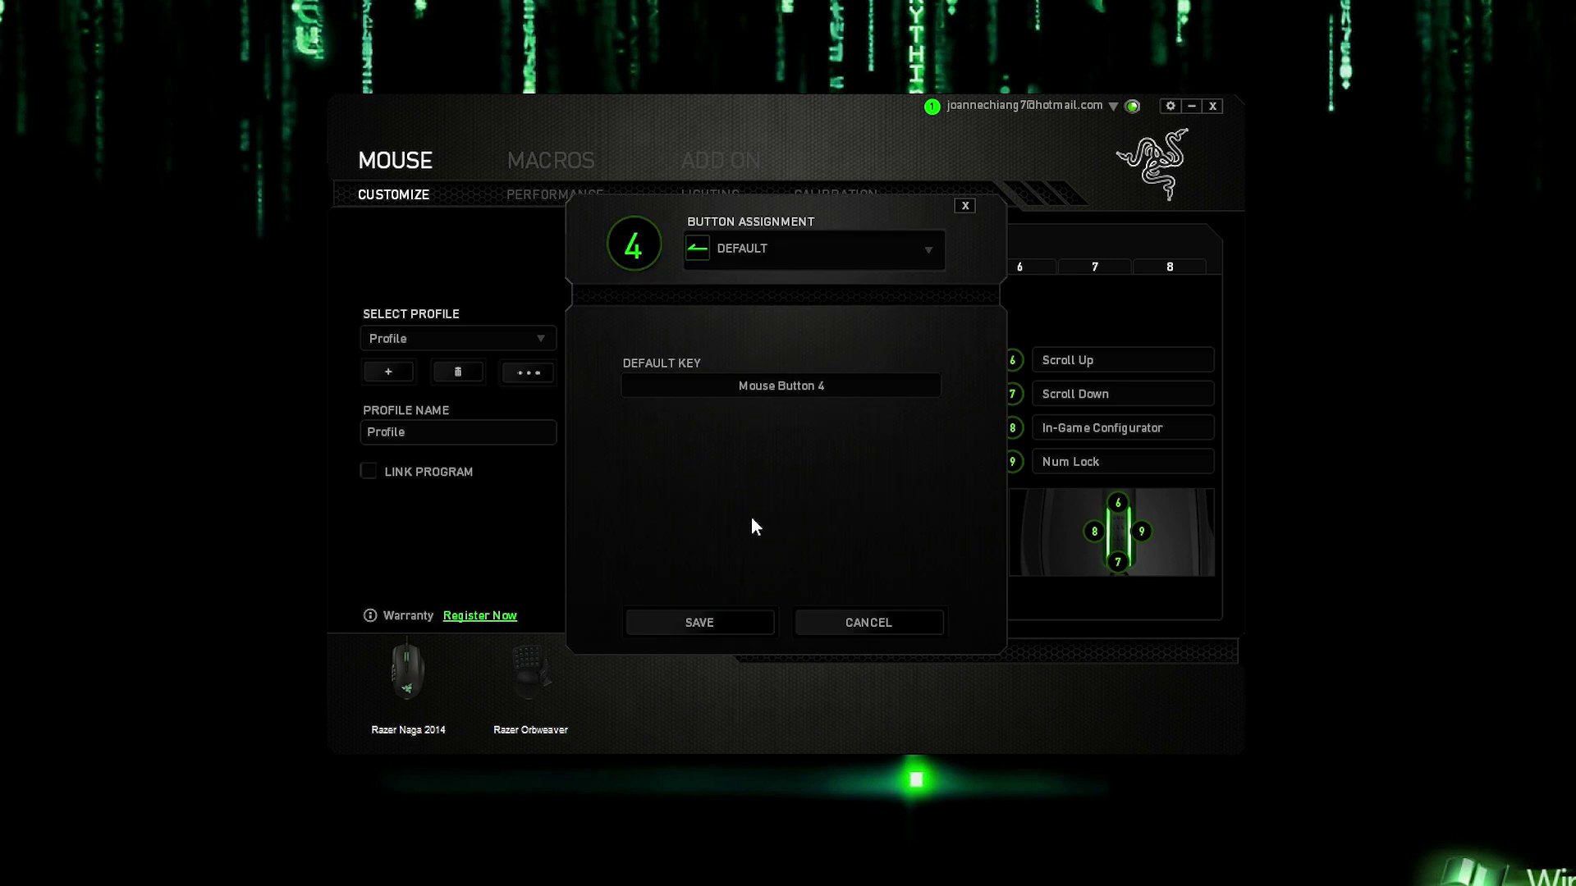
{"action": "left_click", "coordinate": [891, 244]}
{"action": "left_click", "coordinate": [831, 436]}
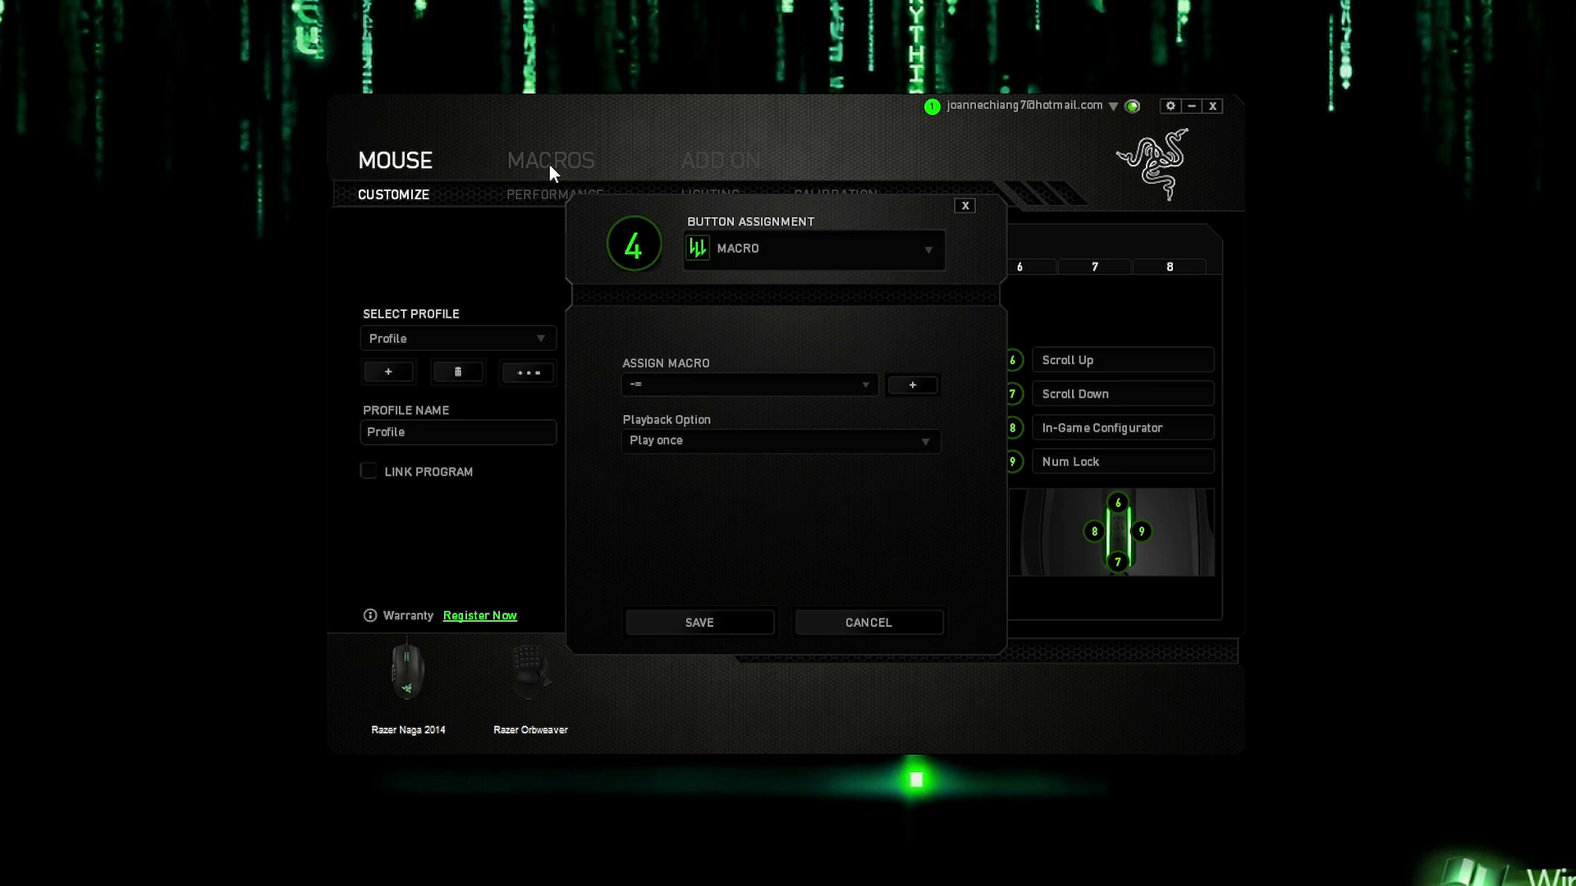
{"action": "left_click", "coordinate": [912, 384]}
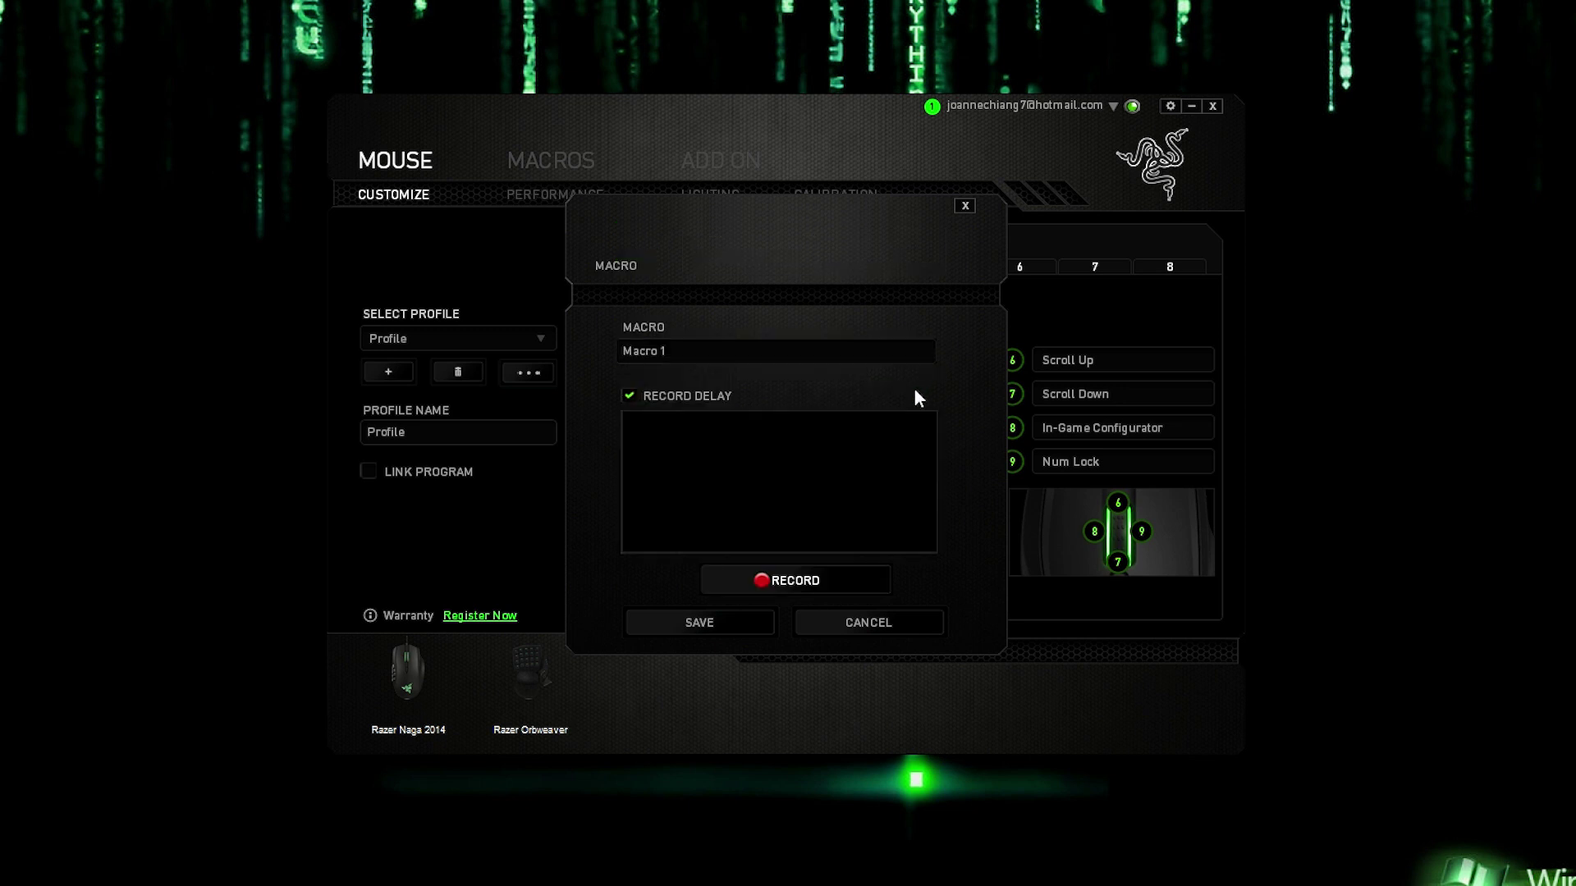
{"action": "left_click_drag", "start_coordinate": [711, 351], "coordinate": [568, 309]}
{"action": "type", "text": "M1"}
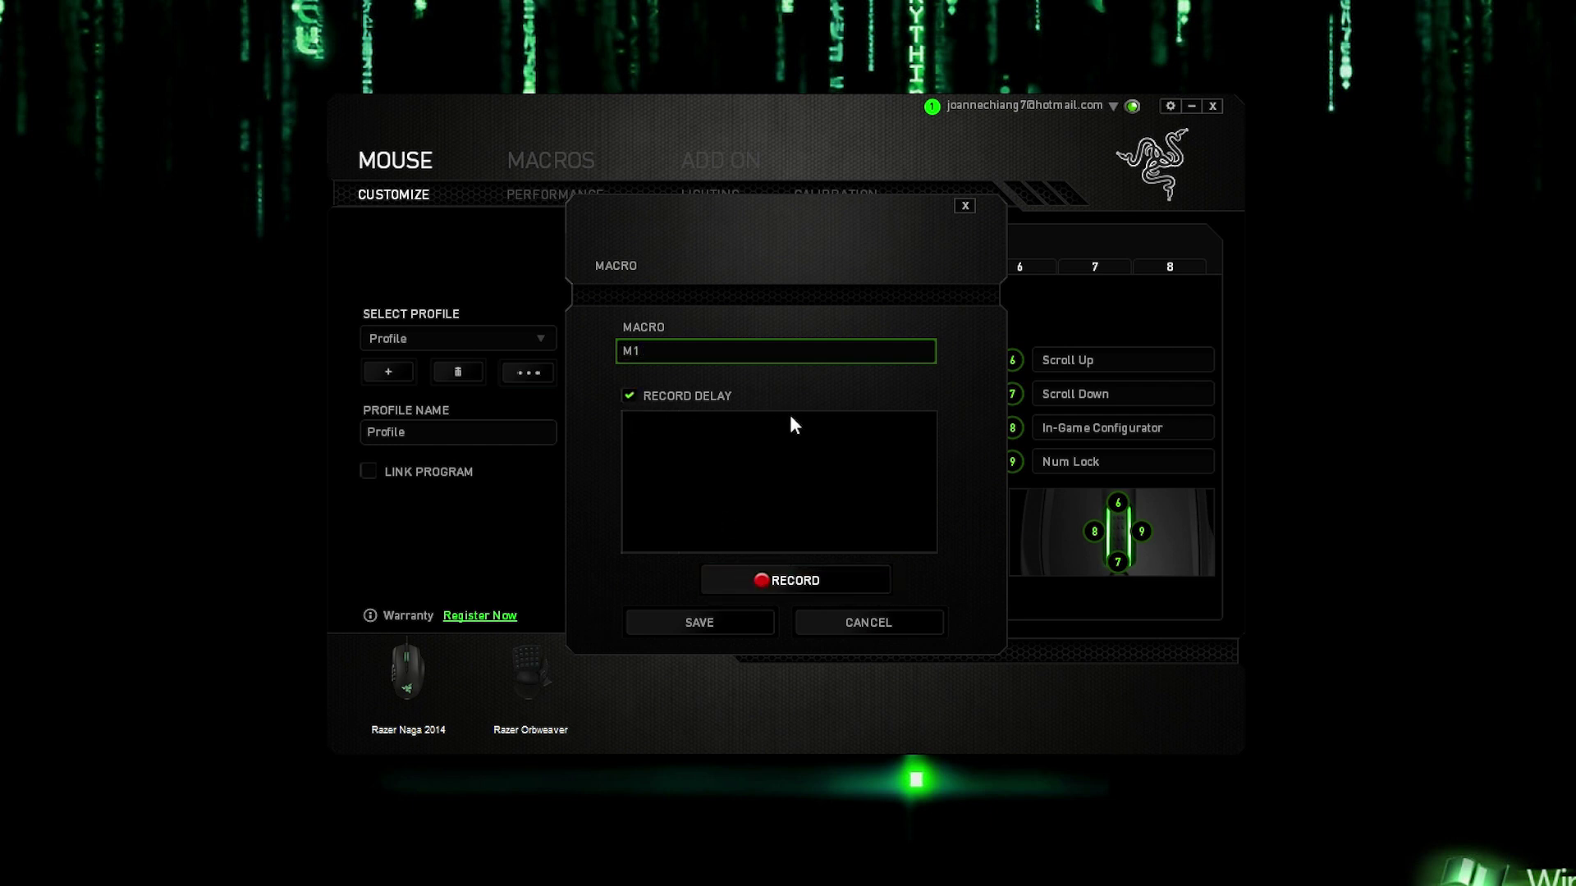
Step: Record the T and Y keystrokes into M1, save it, and assign it to button 4
{"action": "left_click", "coordinate": [790, 583]}
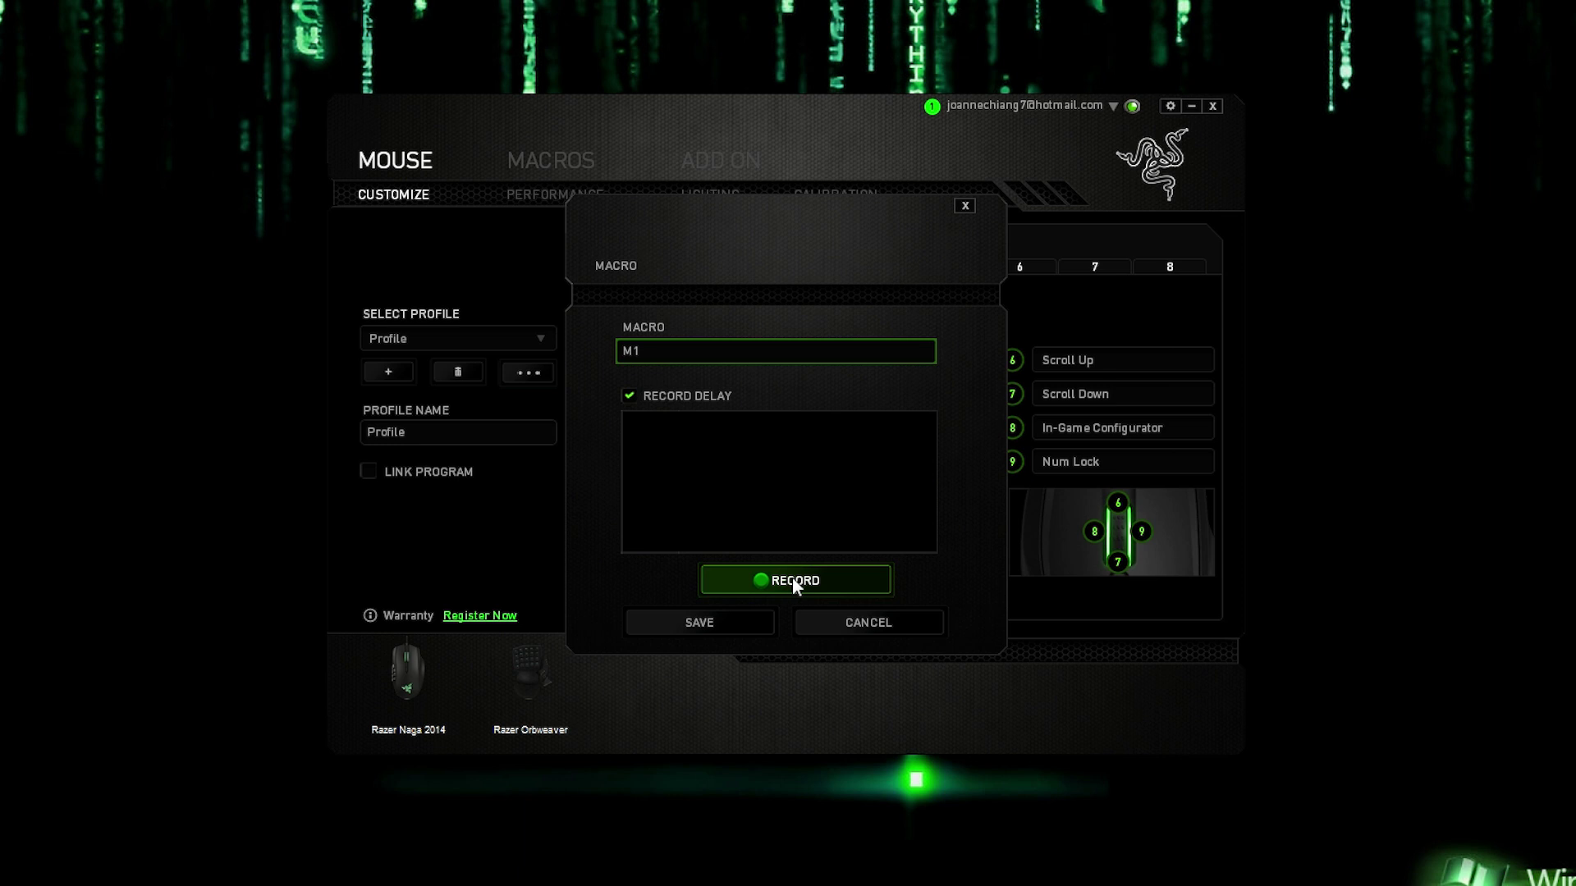
{"action": "key", "text": "t"}
{"action": "key", "text": "y"}
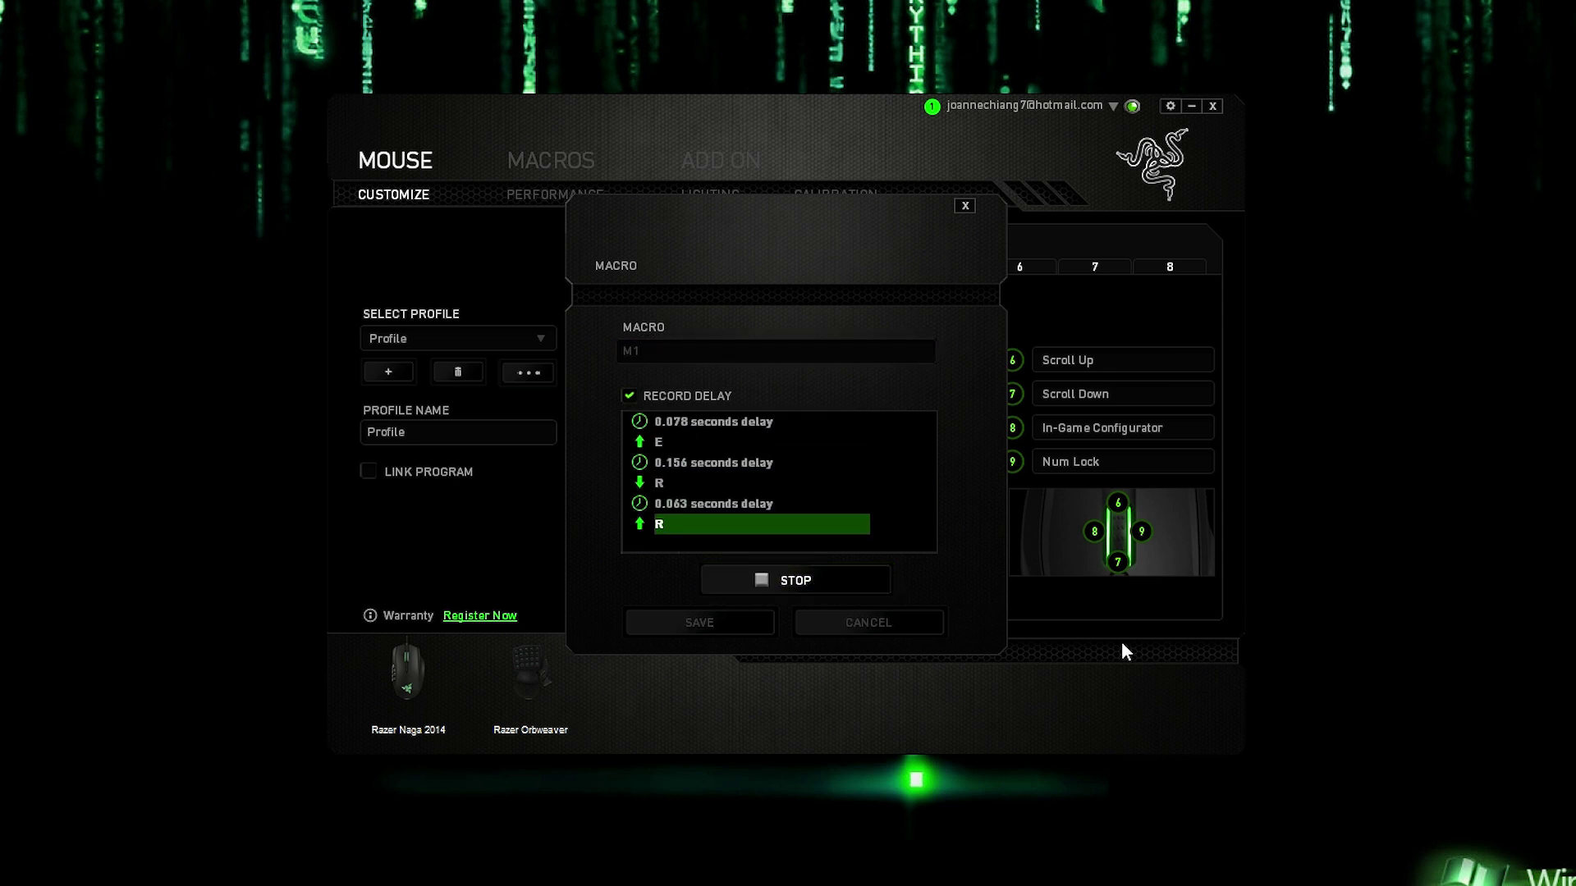
{"action": "left_click", "coordinate": [791, 579]}
{"action": "left_click", "coordinate": [711, 622]}
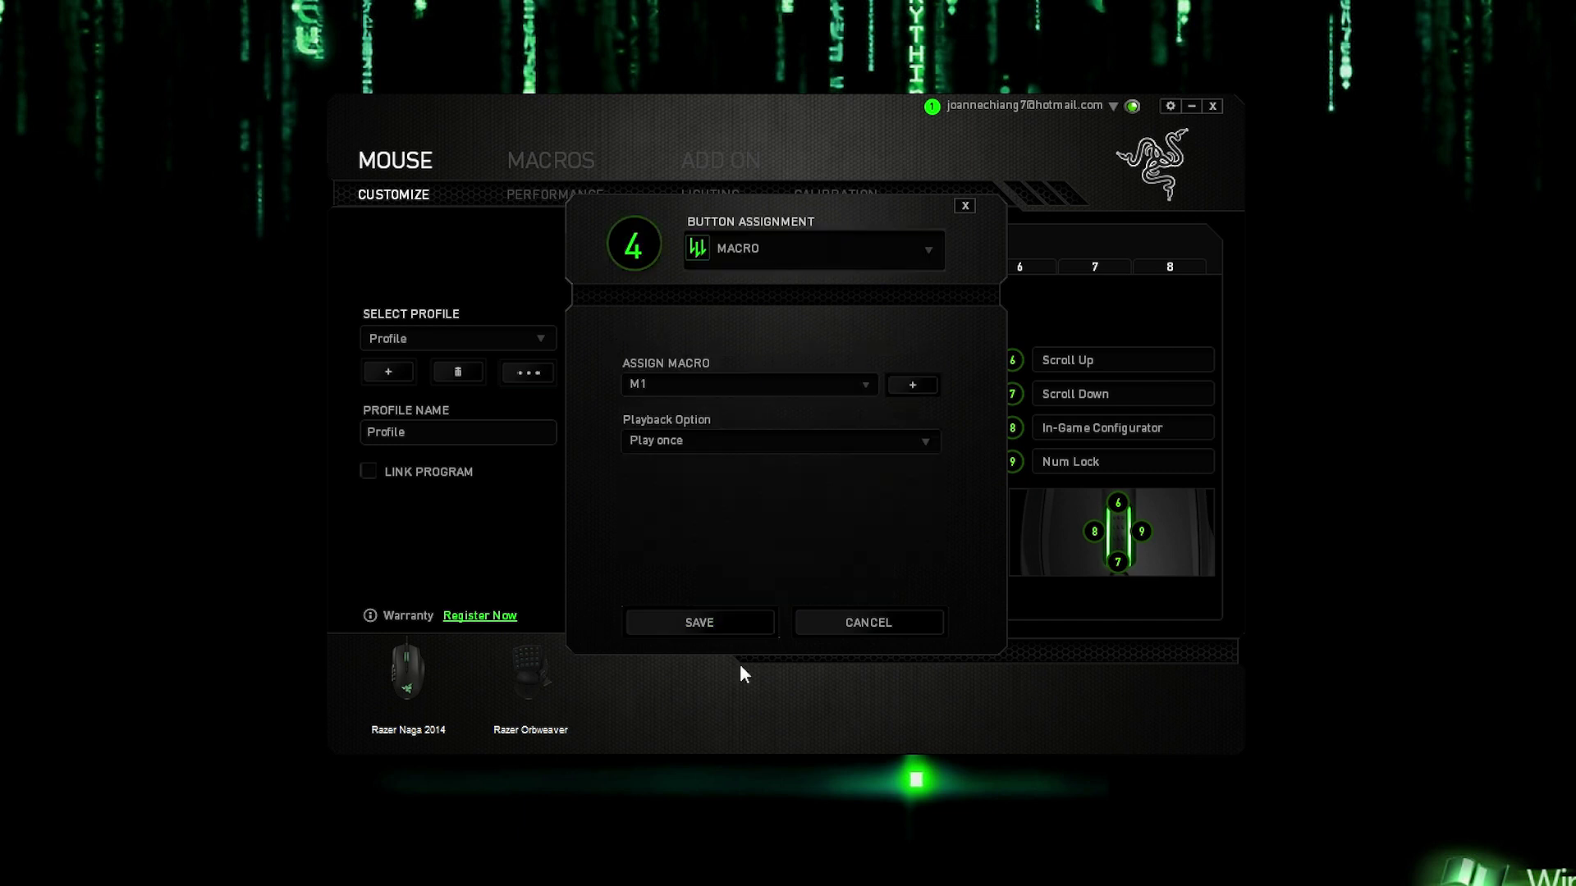
{"action": "left_click", "coordinate": [725, 634]}
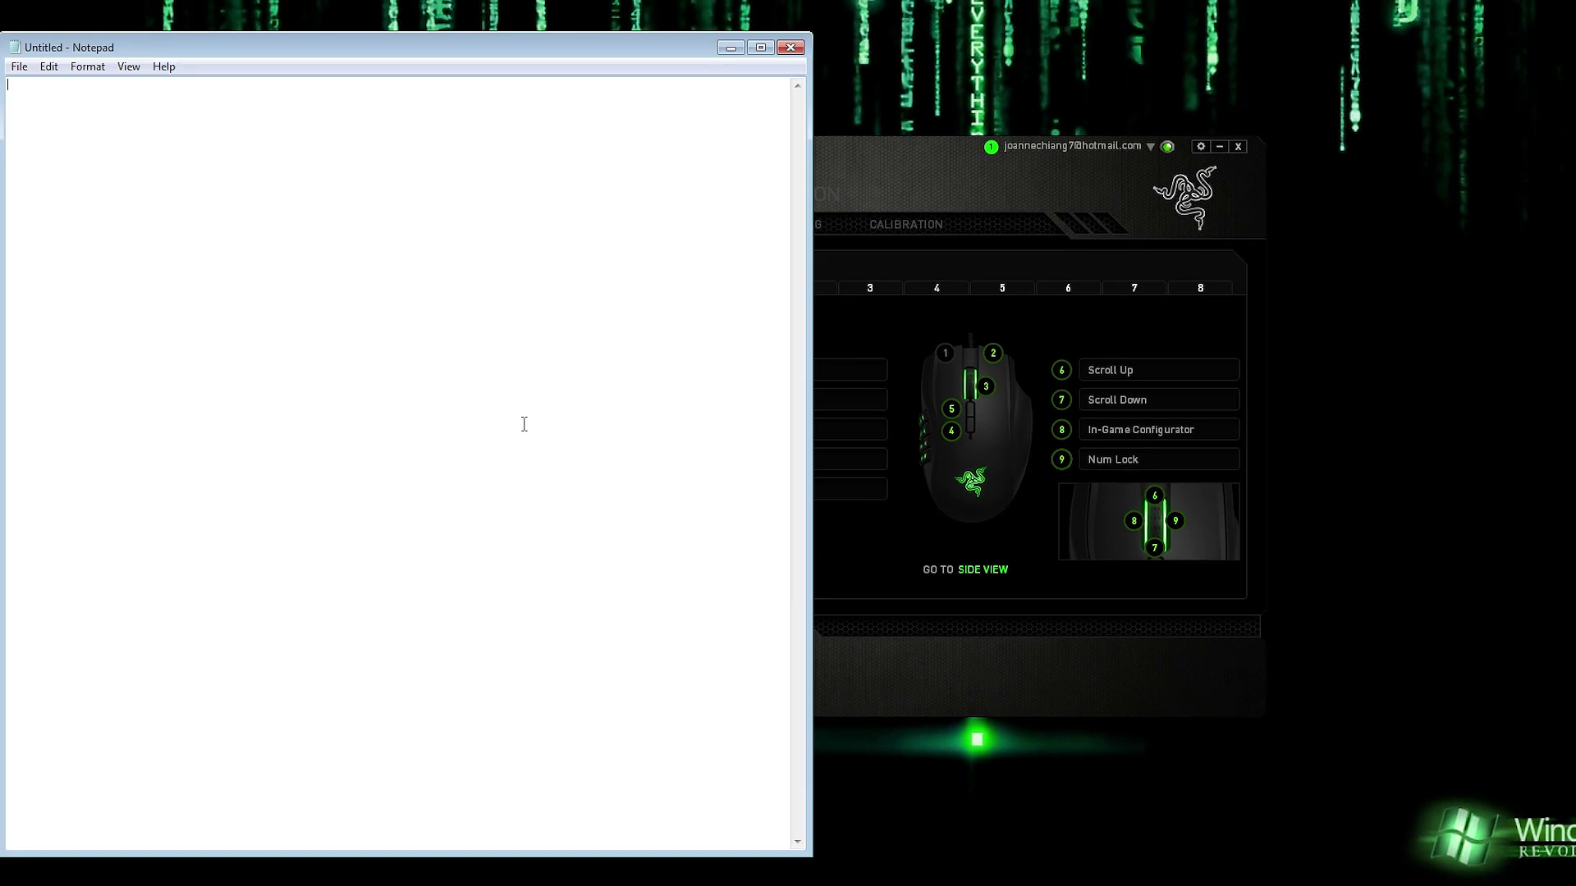
Step: Type 'qwerty' into Notepad, then close it and choose Don't Save
{"action": "type", "text": "qwerty"}
{"action": "left_click", "coordinate": [791, 47]}
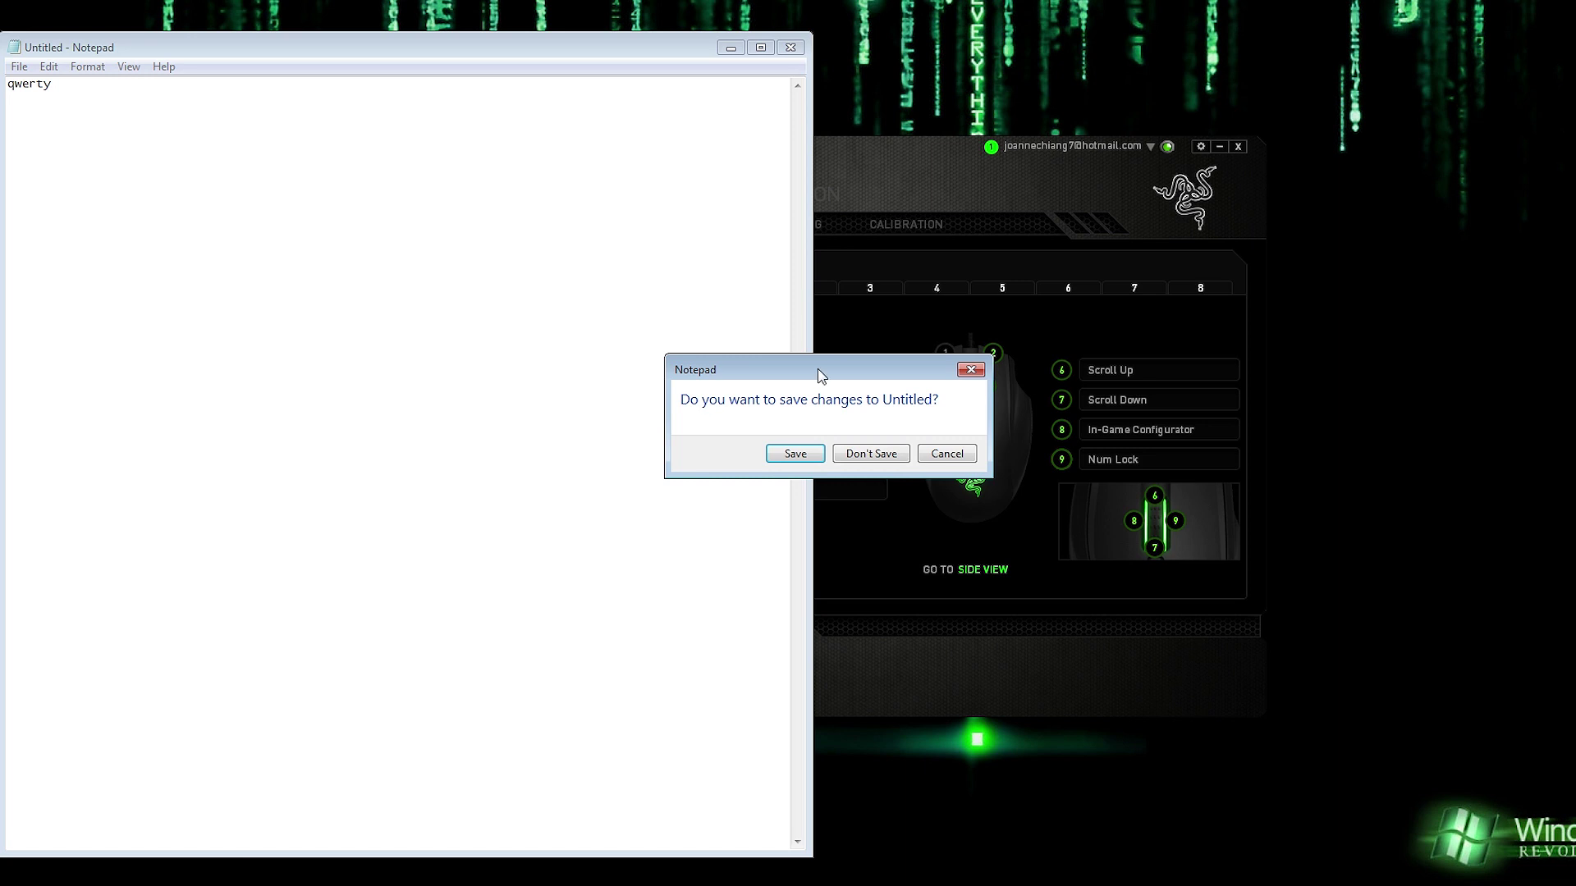
{"action": "left_click", "coordinate": [887, 461]}
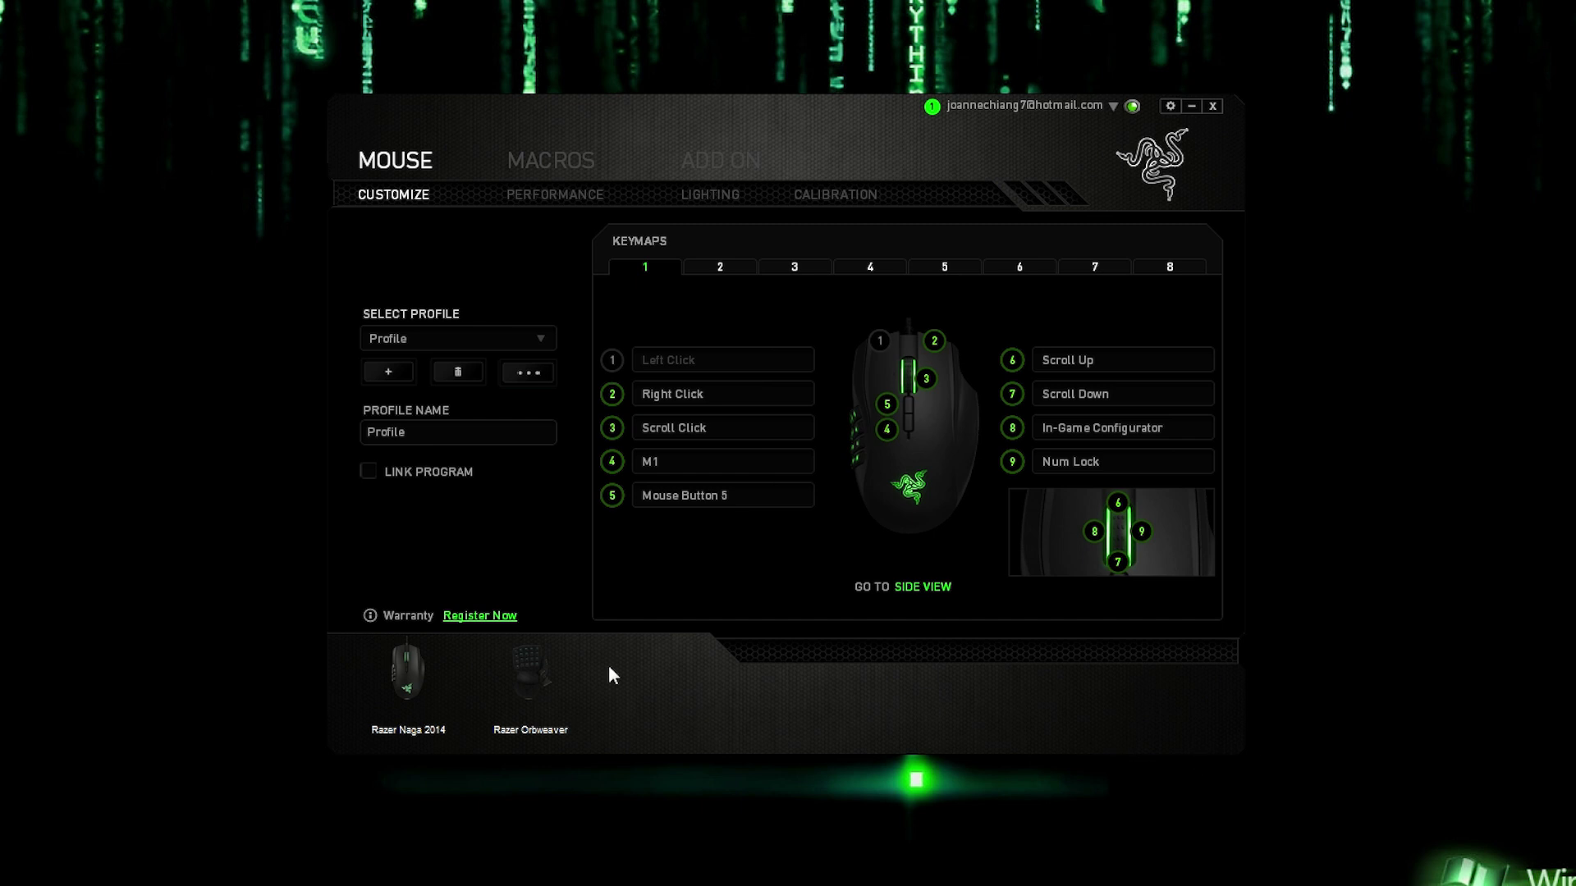
Step: Turn off X-Y sensitivity and try stage 2 at 1700, then 1800, without saving
{"action": "left_click", "coordinate": [520, 197]}
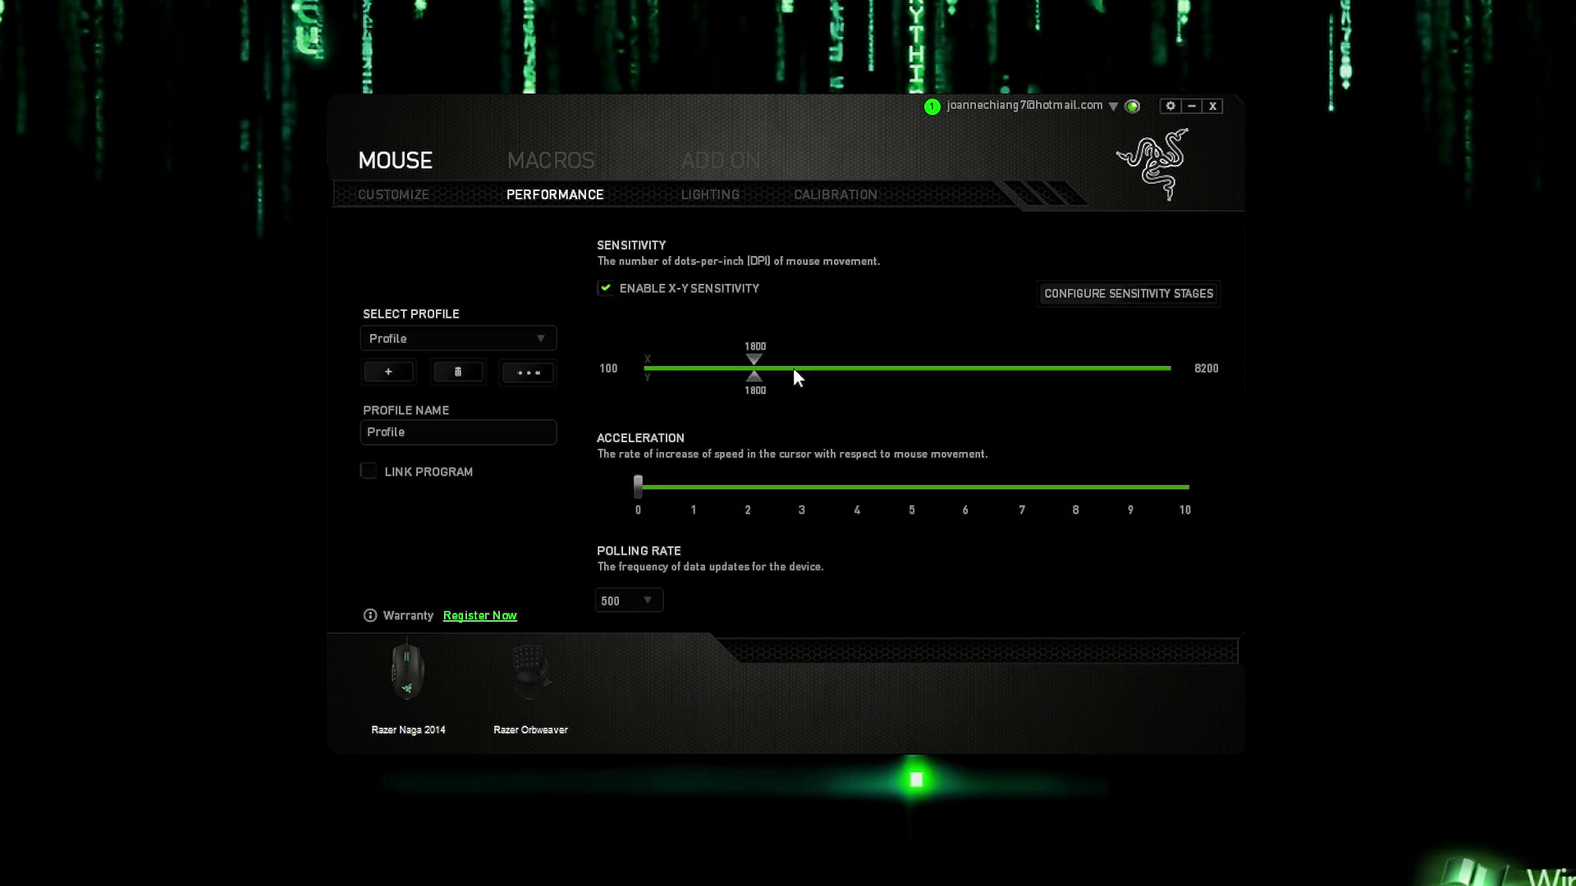
{"action": "left_click", "coordinate": [604, 289]}
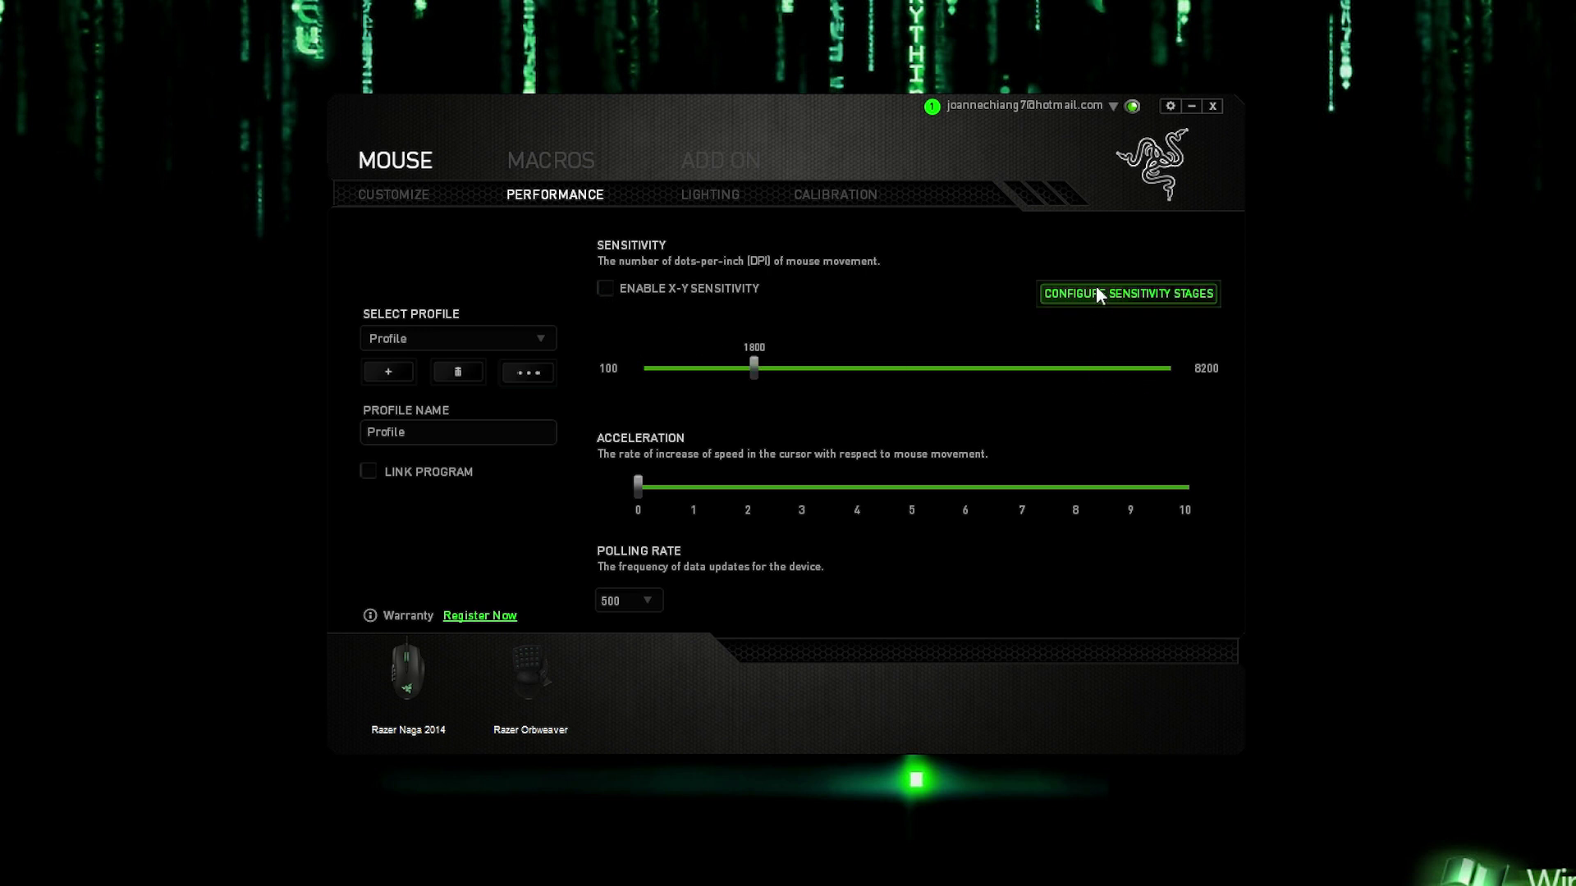
{"action": "left_click", "coordinate": [1098, 296]}
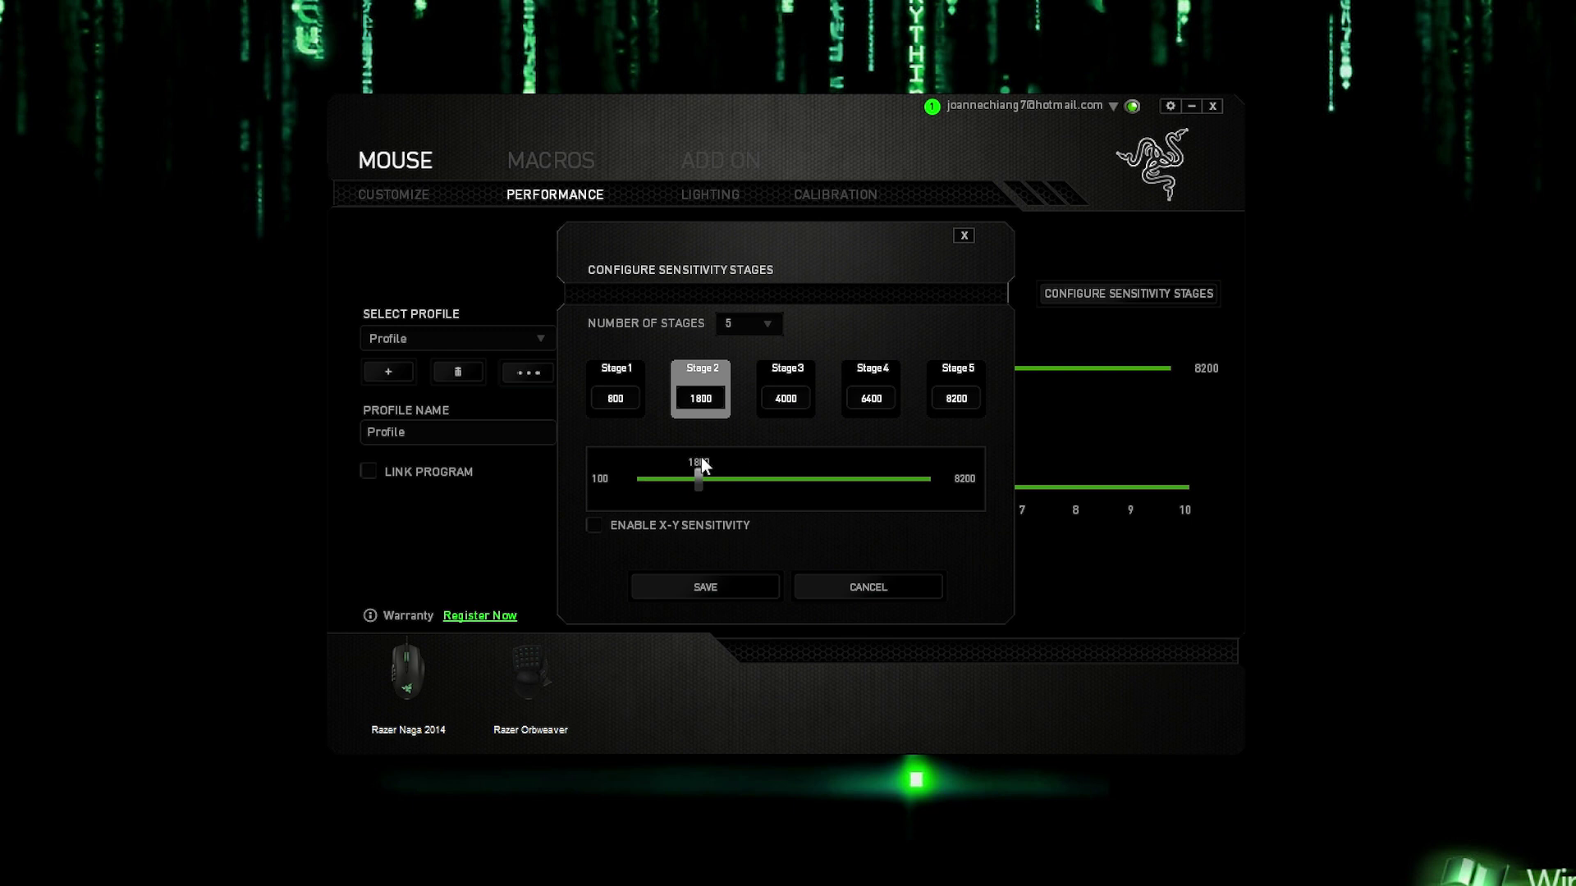
{"action": "mouse_move", "coordinate": [703, 481]}
{"action": "left_mouse_down"}
{"action": "mouse_move", "coordinate": [732, 481]}
{"action": "mouse_move", "coordinate": [698, 485]}
{"action": "left_mouse_up"}
{"action": "left_click_drag", "start_coordinate": [696, 484], "coordinate": [699, 484]}
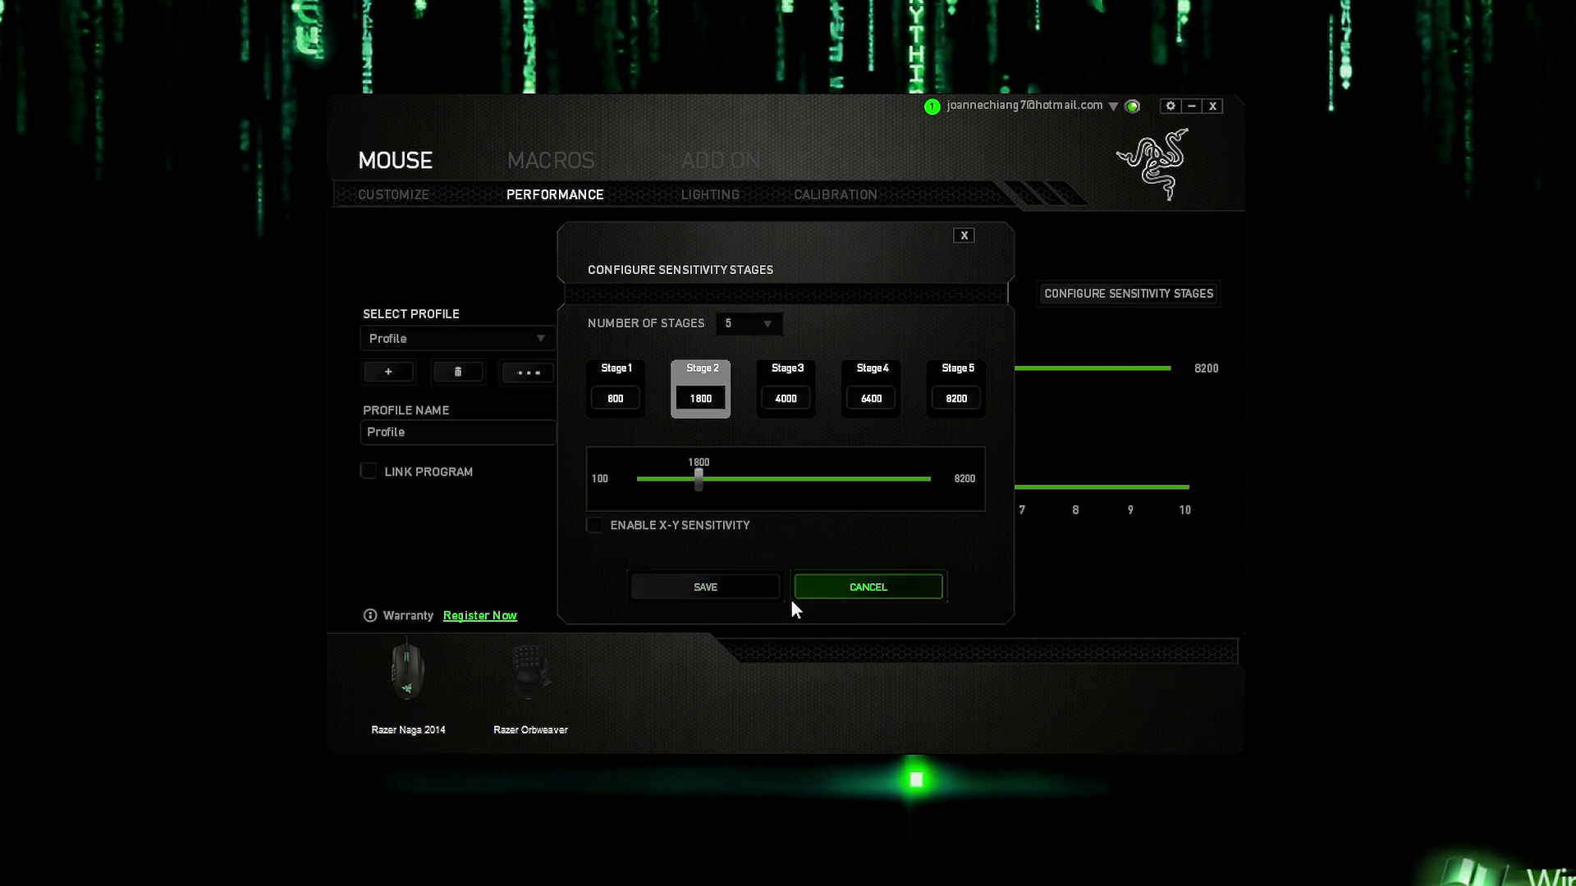
{"action": "left_click", "coordinate": [852, 589]}
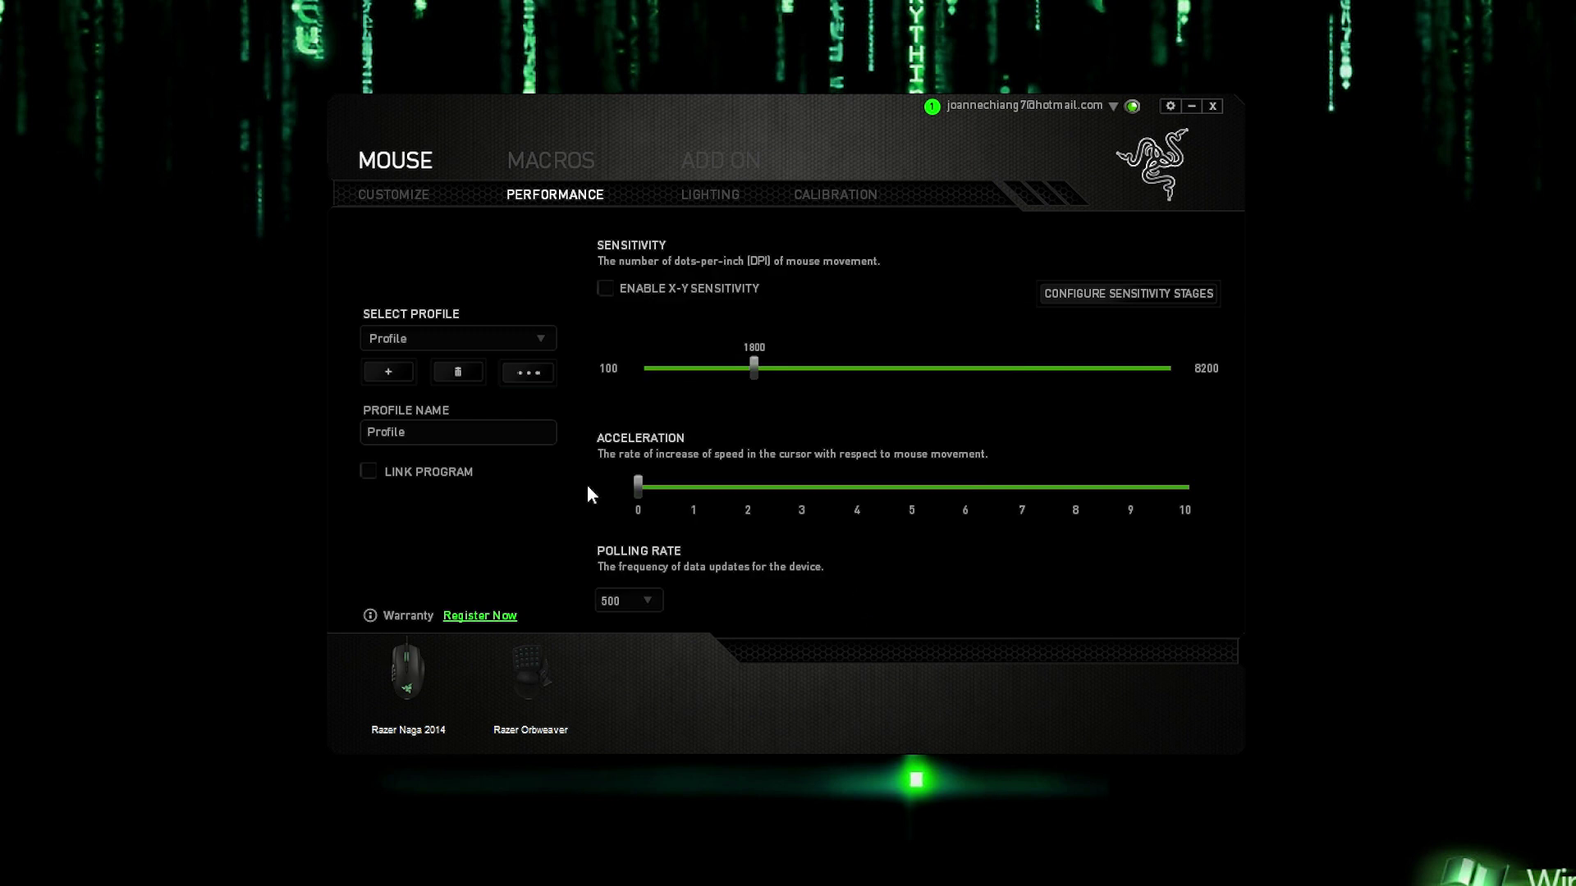
Step: Leave acceleration at 0 and switch the polling rate to 1000, then back to 500
{"action": "left_click_drag", "start_coordinate": [638, 486], "coordinate": [613, 506]}
{"action": "left_click", "coordinate": [650, 600]}
{"action": "left_click", "coordinate": [631, 658]}
{"action": "left_click", "coordinate": [645, 605]}
{"action": "left_click", "coordinate": [652, 644]}
Step: Switch scroll wheel, thumbgrid and logo lighting off, then back on
{"action": "left_click", "coordinate": [701, 194]}
{"action": "left_click", "coordinate": [932, 337]}
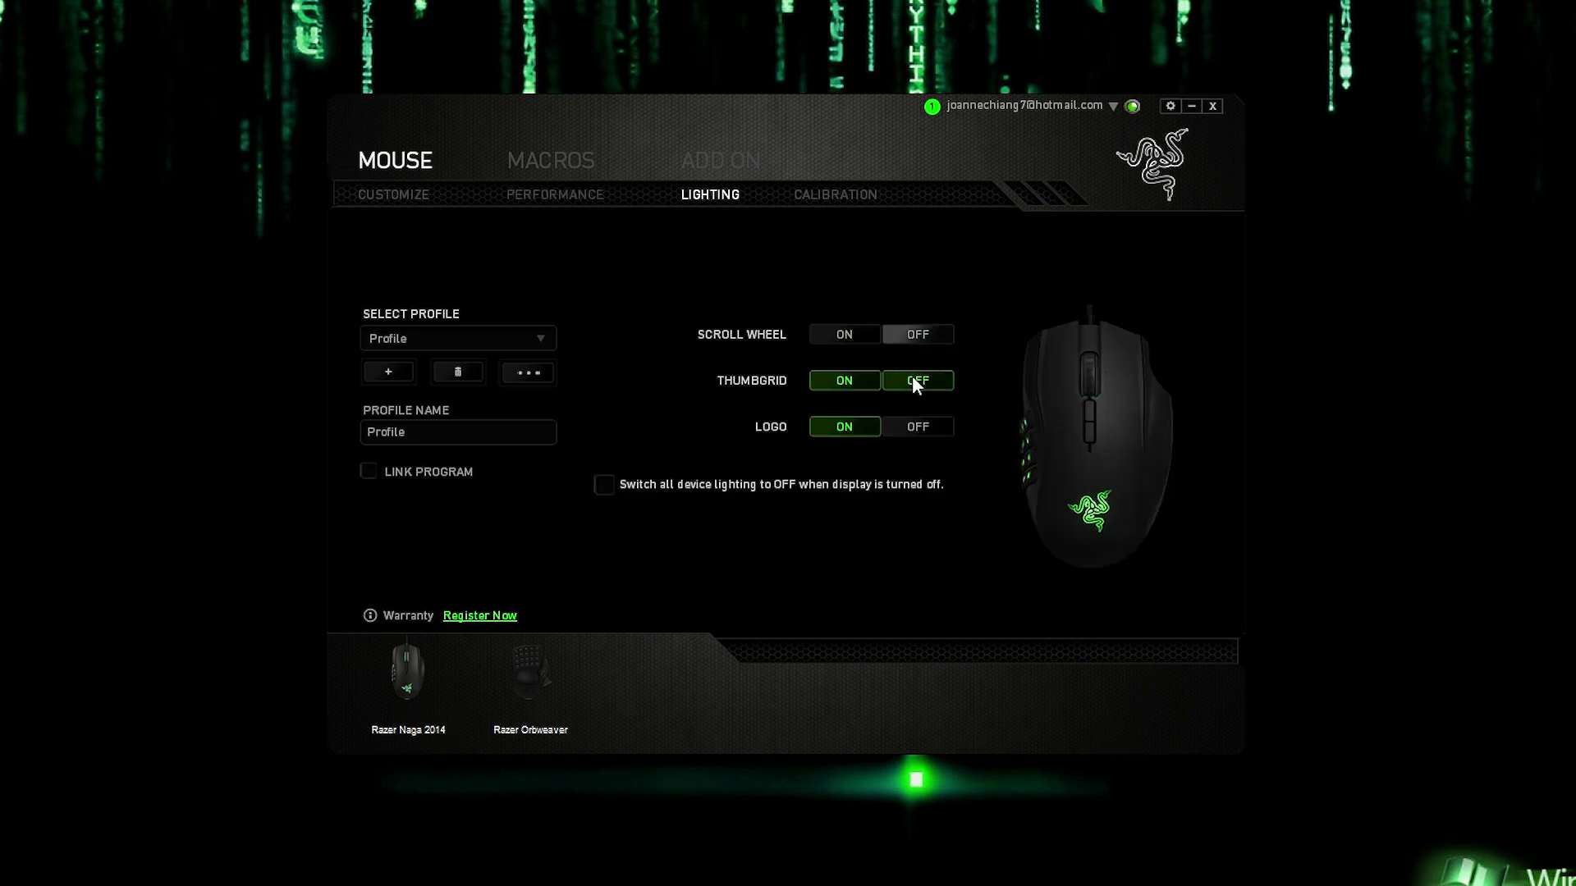
{"action": "left_click", "coordinate": [913, 378]}
{"action": "left_click", "coordinate": [917, 425]}
{"action": "left_click", "coordinate": [840, 426]}
{"action": "left_click", "coordinate": [821, 382]}
{"action": "left_click", "coordinate": [819, 332]}
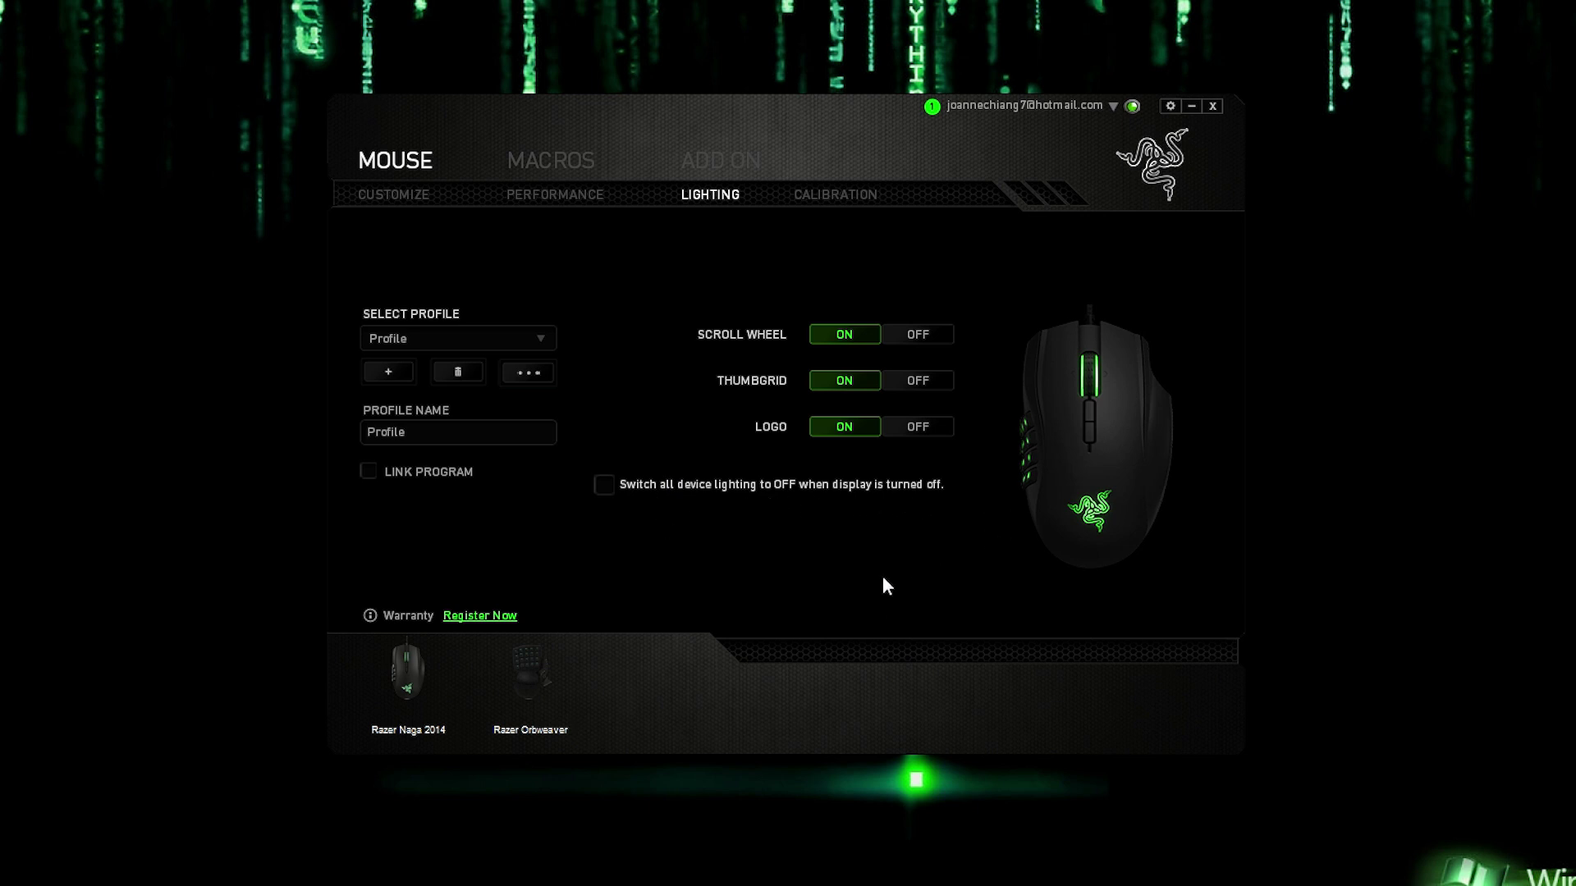
Step: In surface calibration, preview the Ironclad, Kabuto and Megasoma 2 Razer mats, then cancel
{"action": "left_click", "coordinate": [844, 203]}
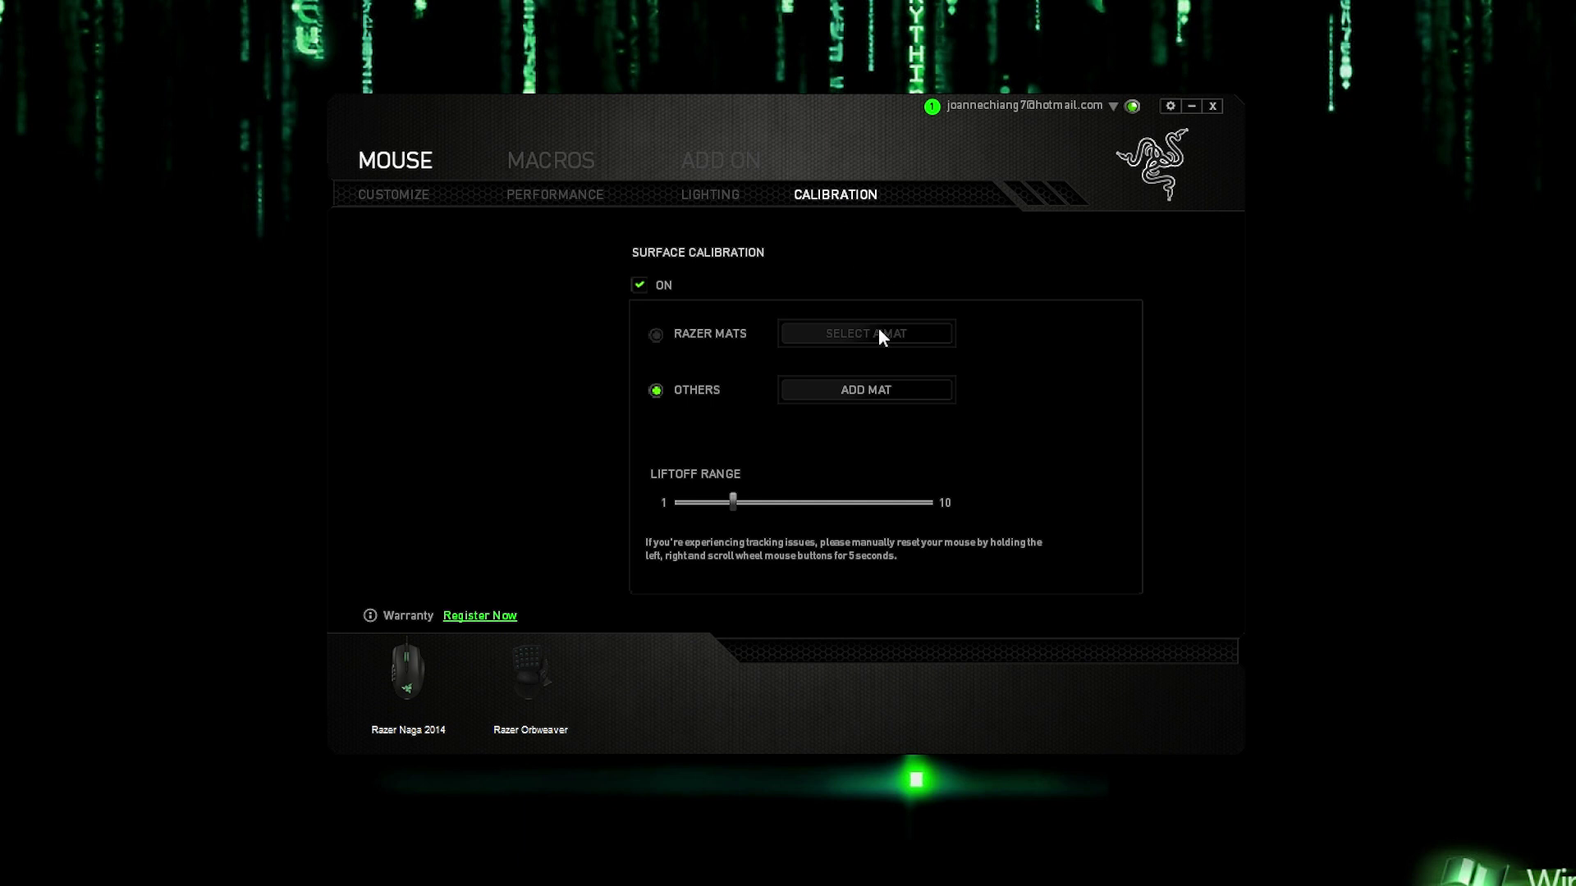
{"action": "left_click", "coordinate": [662, 332]}
{"action": "left_click", "coordinate": [875, 333]}
{"action": "left_click", "coordinate": [486, 328]}
{"action": "left_click", "coordinate": [510, 418]}
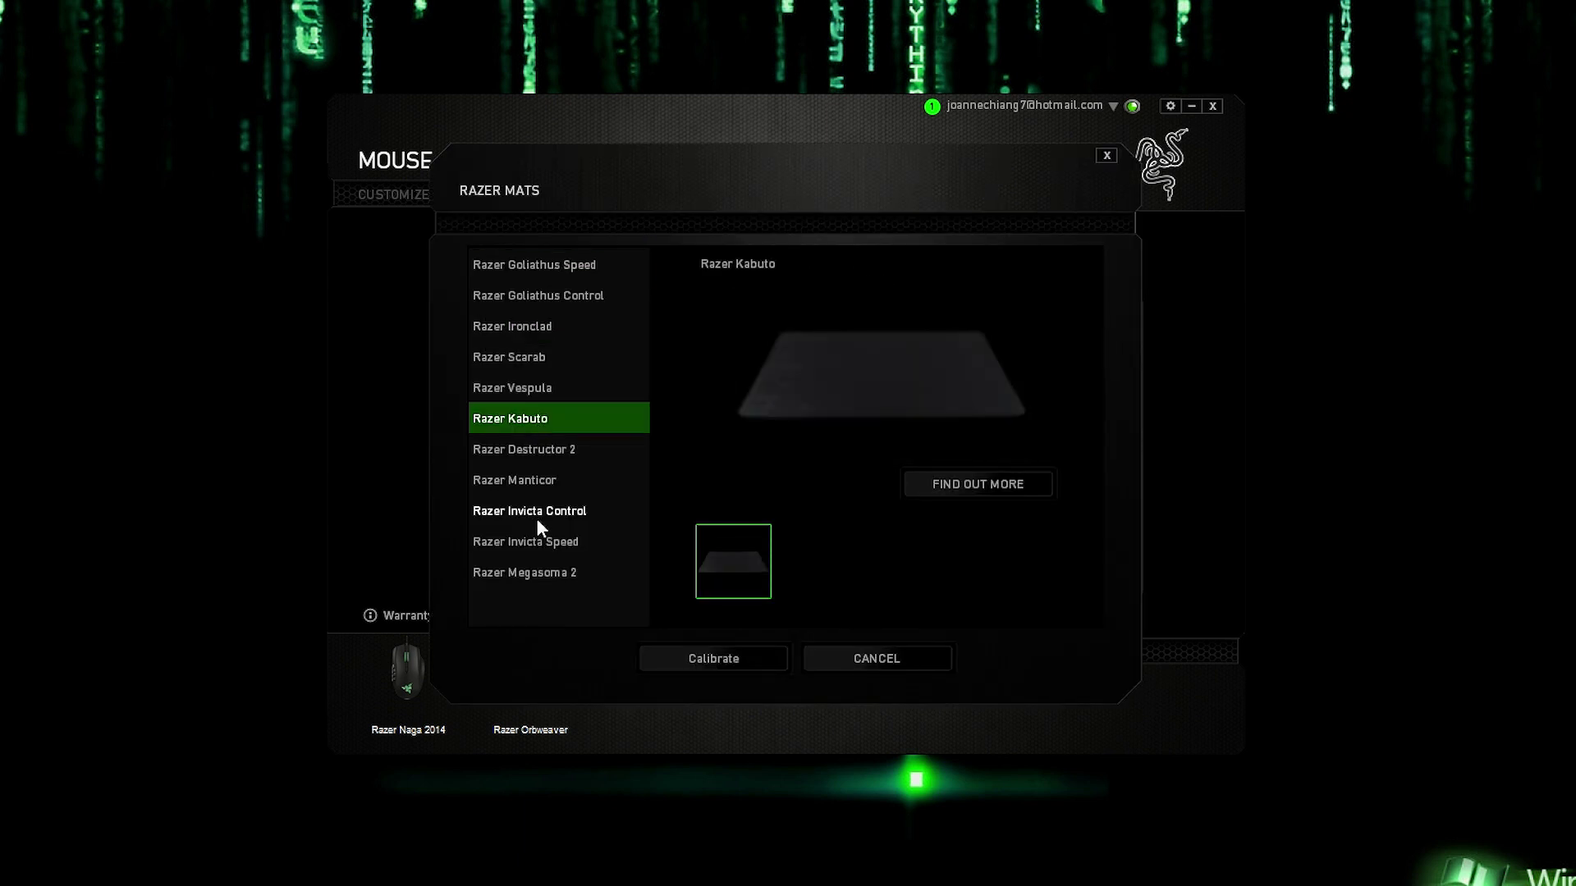
{"action": "left_click", "coordinate": [581, 571]}
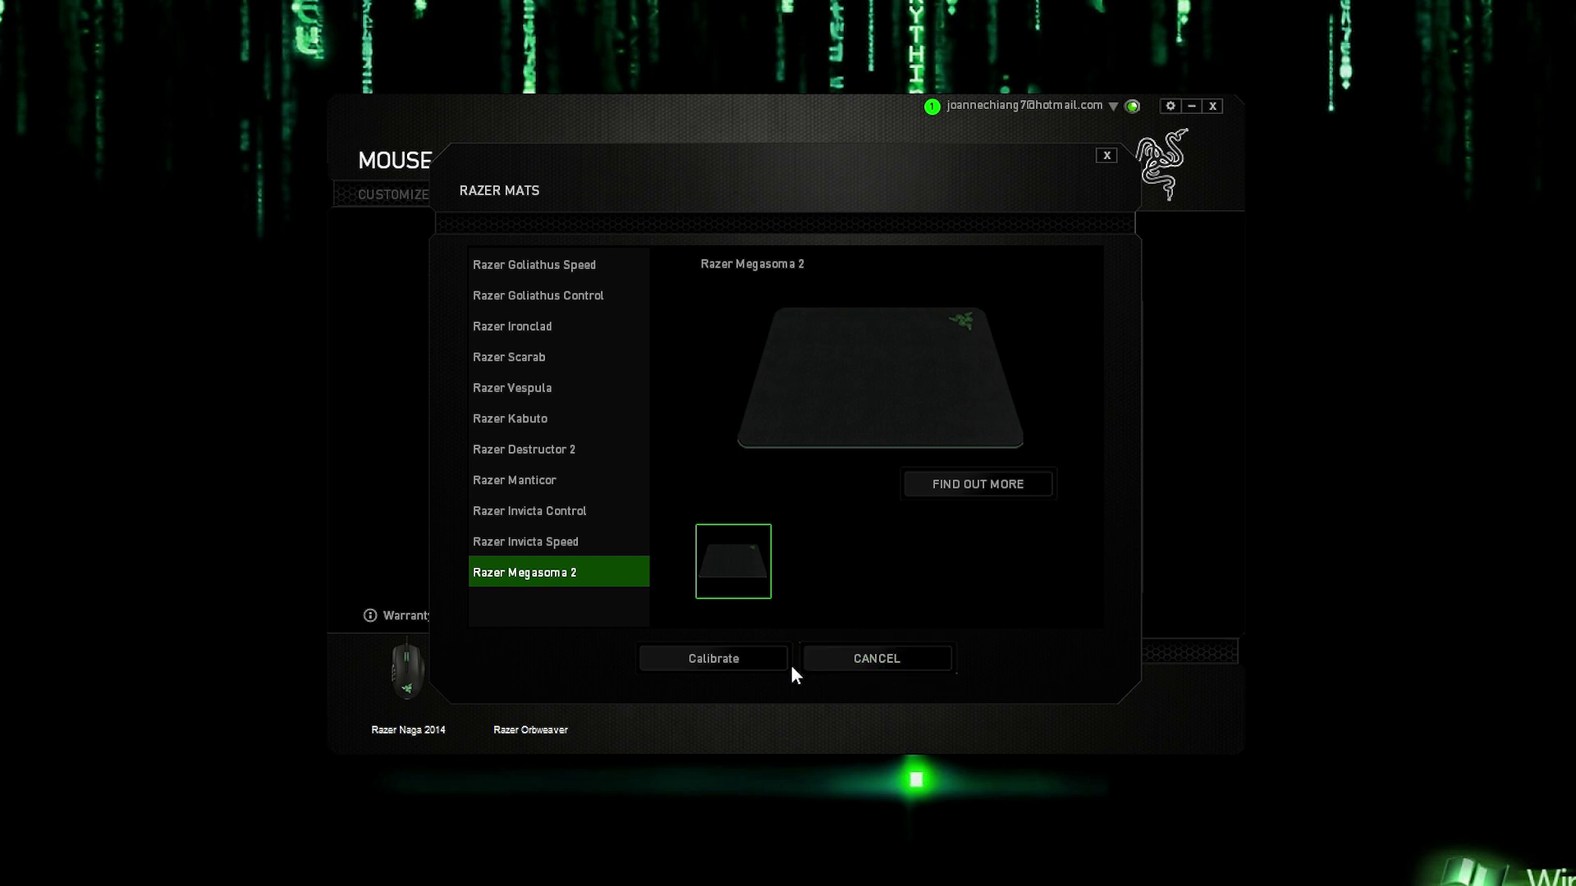
{"action": "left_click", "coordinate": [875, 669]}
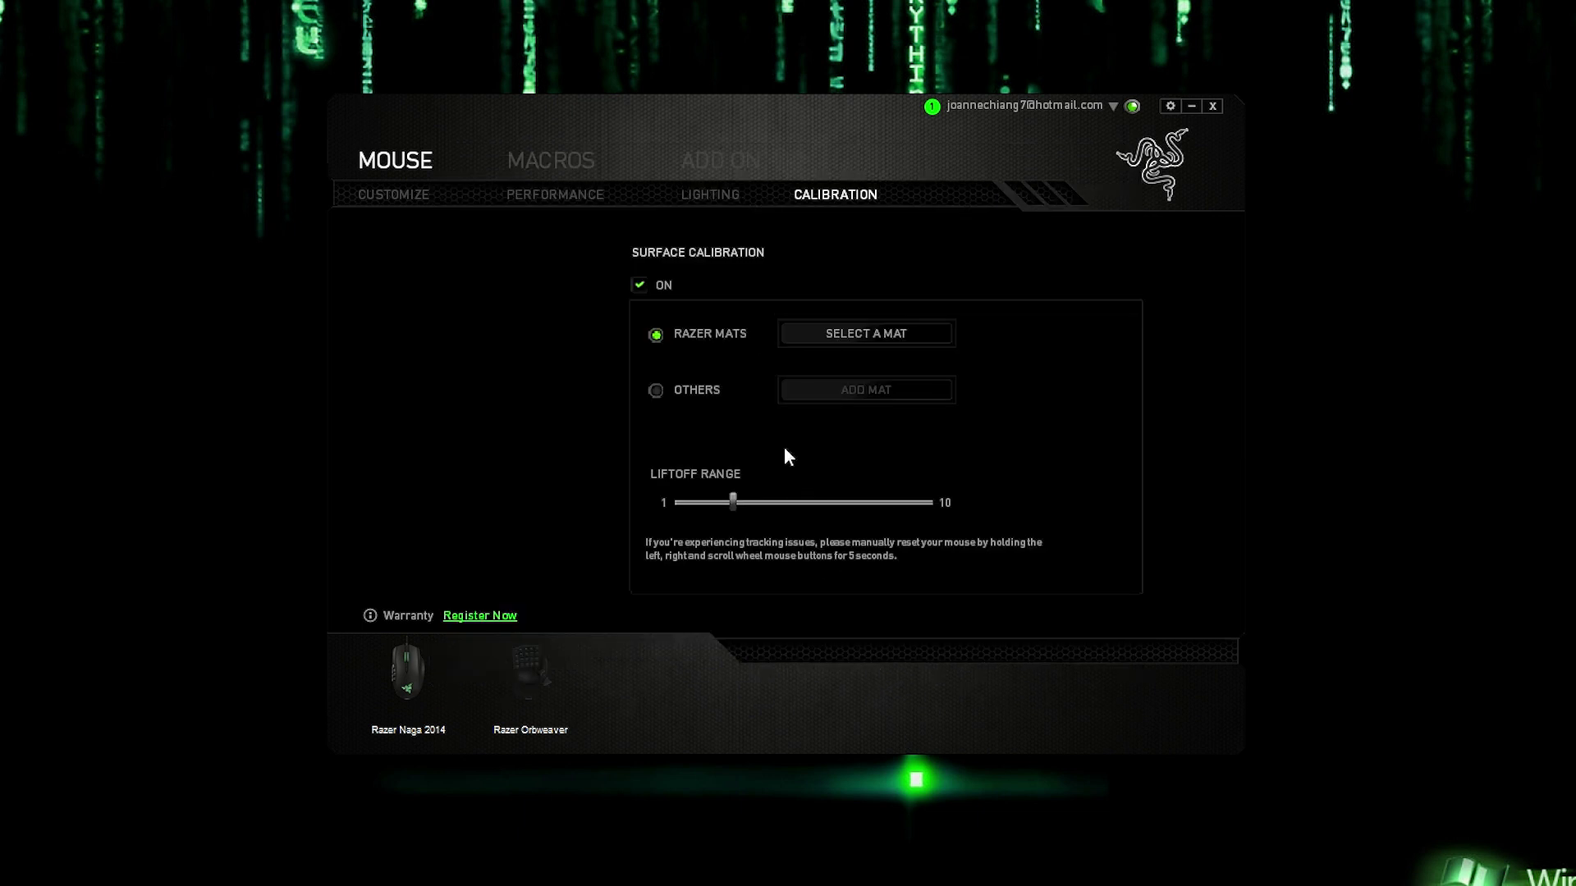
Step: Open the Others custom mousepad calibration, cancel it, and go to the Macros tab
{"action": "left_click", "coordinate": [657, 393]}
{"action": "left_click", "coordinate": [806, 396]}
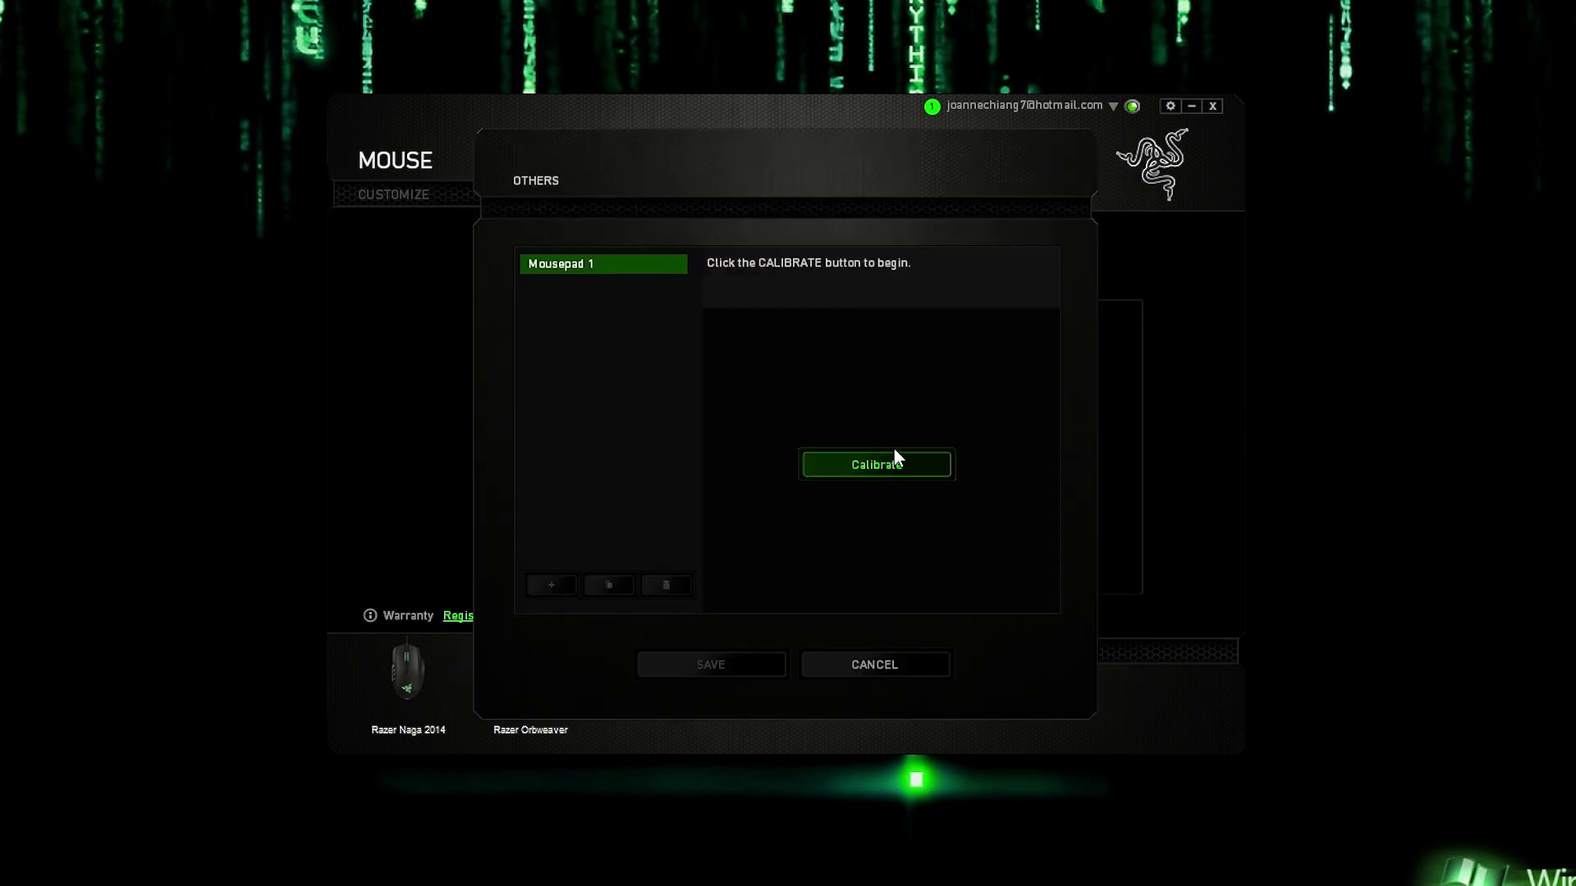
{"action": "left_click", "coordinate": [890, 667]}
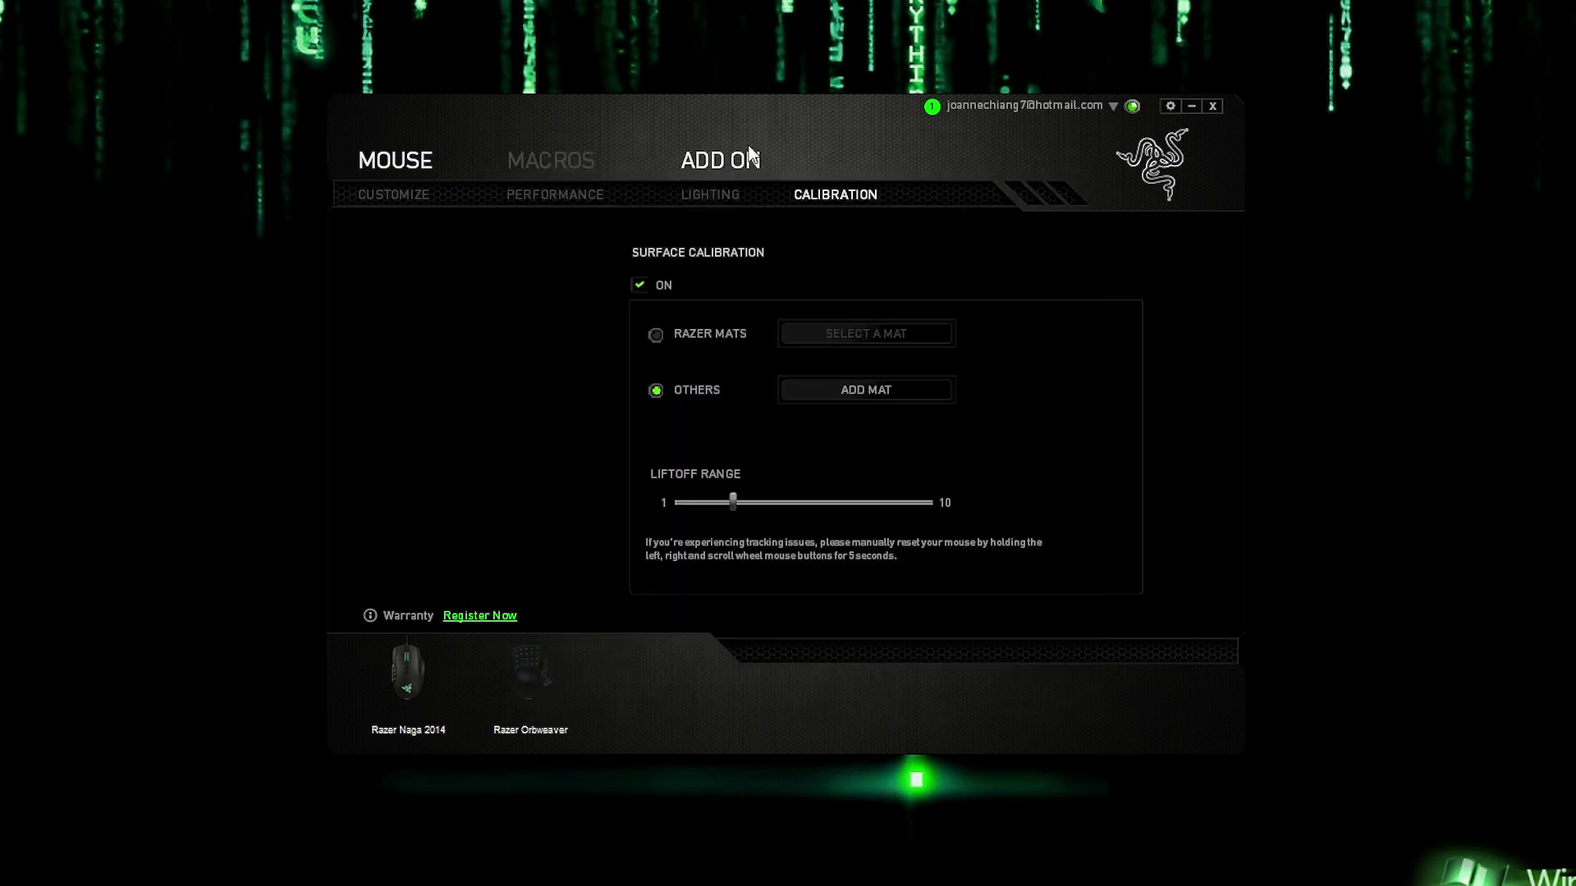
{"action": "left_click", "coordinate": [551, 160]}
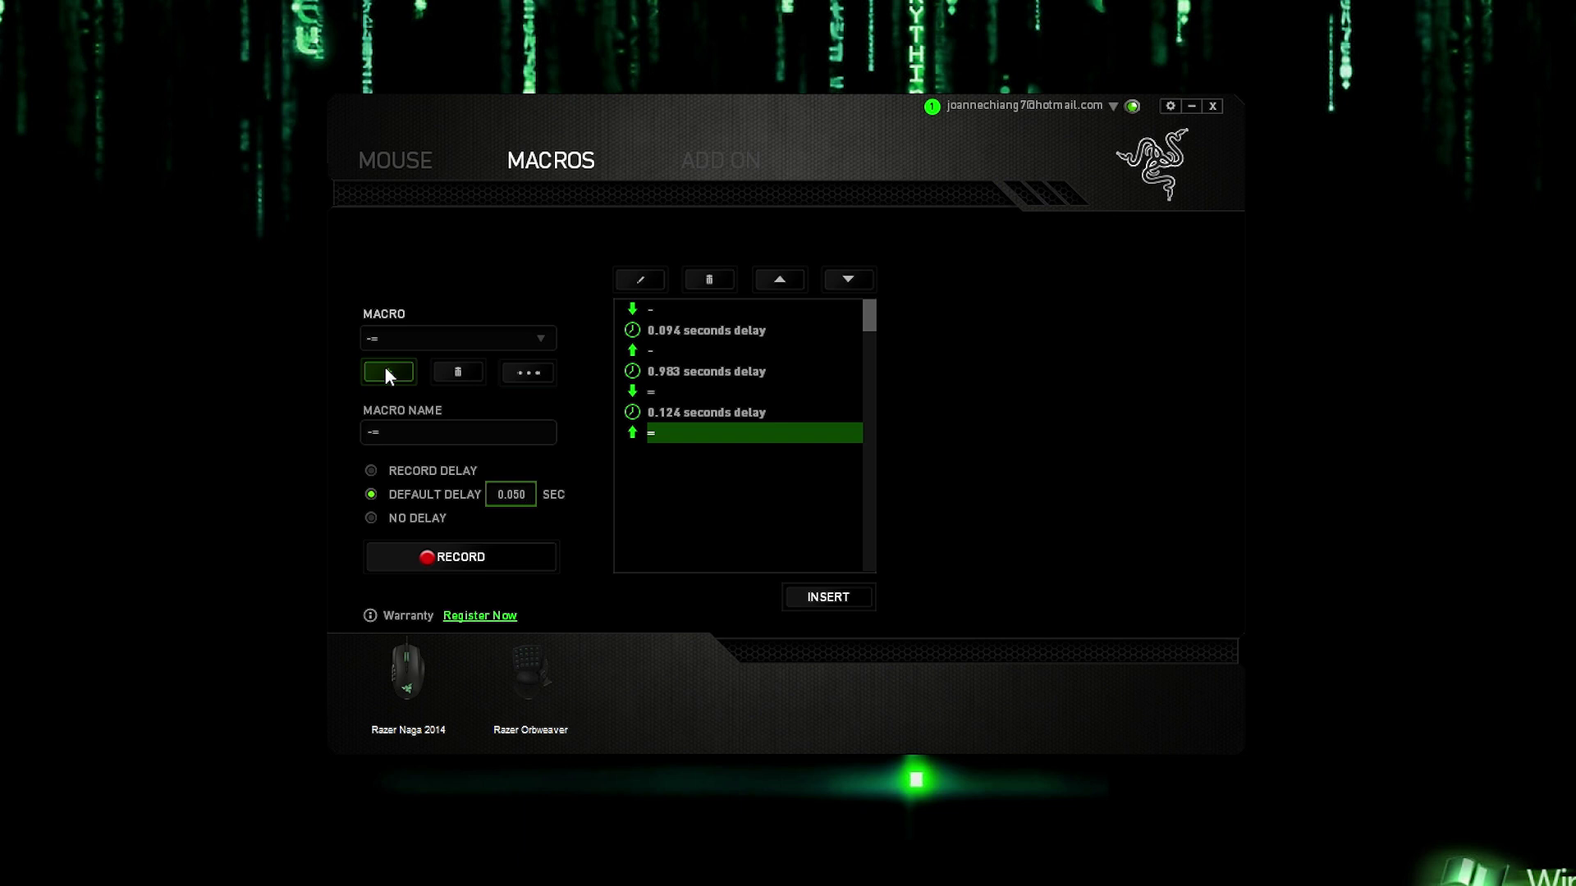
Step: Delete the existing macro M1 and create a new macro named M1
{"action": "left_click", "coordinate": [451, 340]}
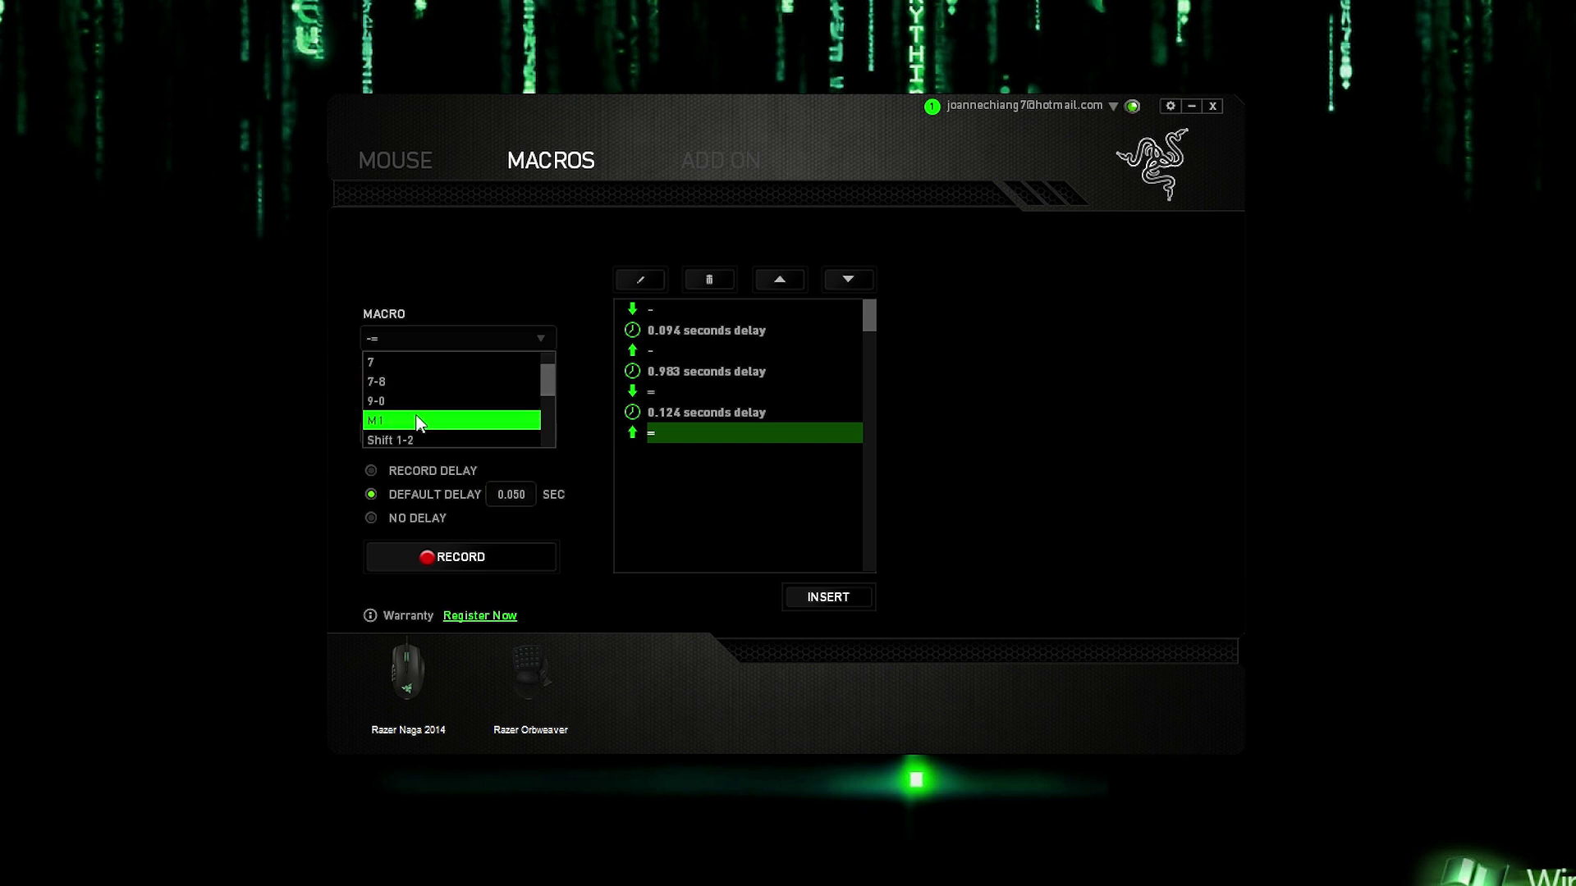
{"action": "left_click", "coordinate": [418, 421]}
{"action": "left_click", "coordinate": [457, 372]}
{"action": "left_click", "coordinate": [704, 501]}
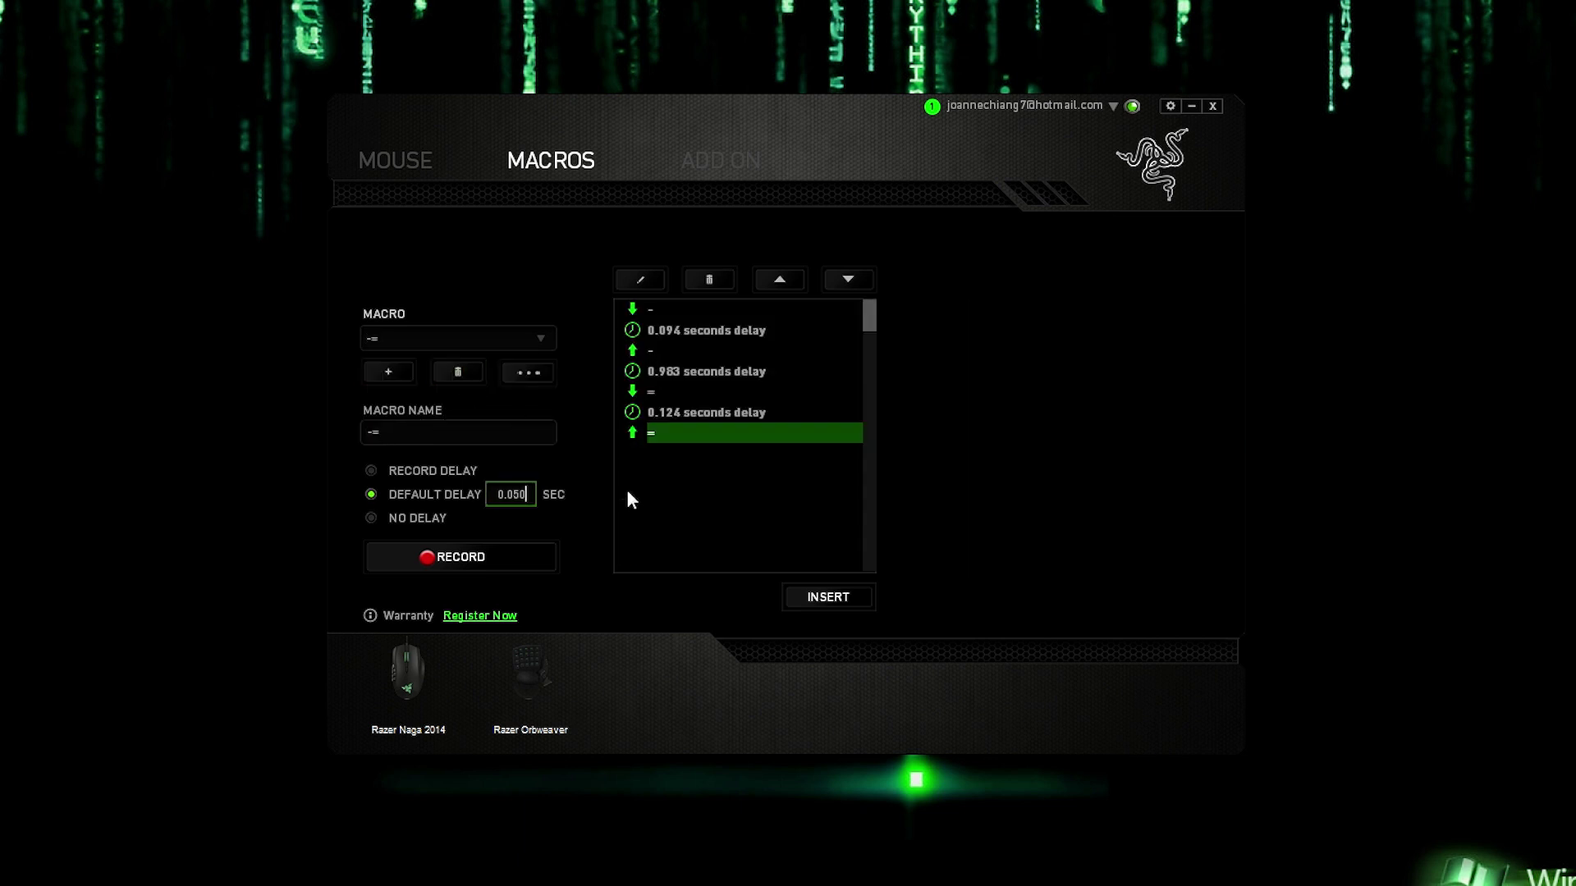
{"action": "left_click", "coordinate": [387, 371]}
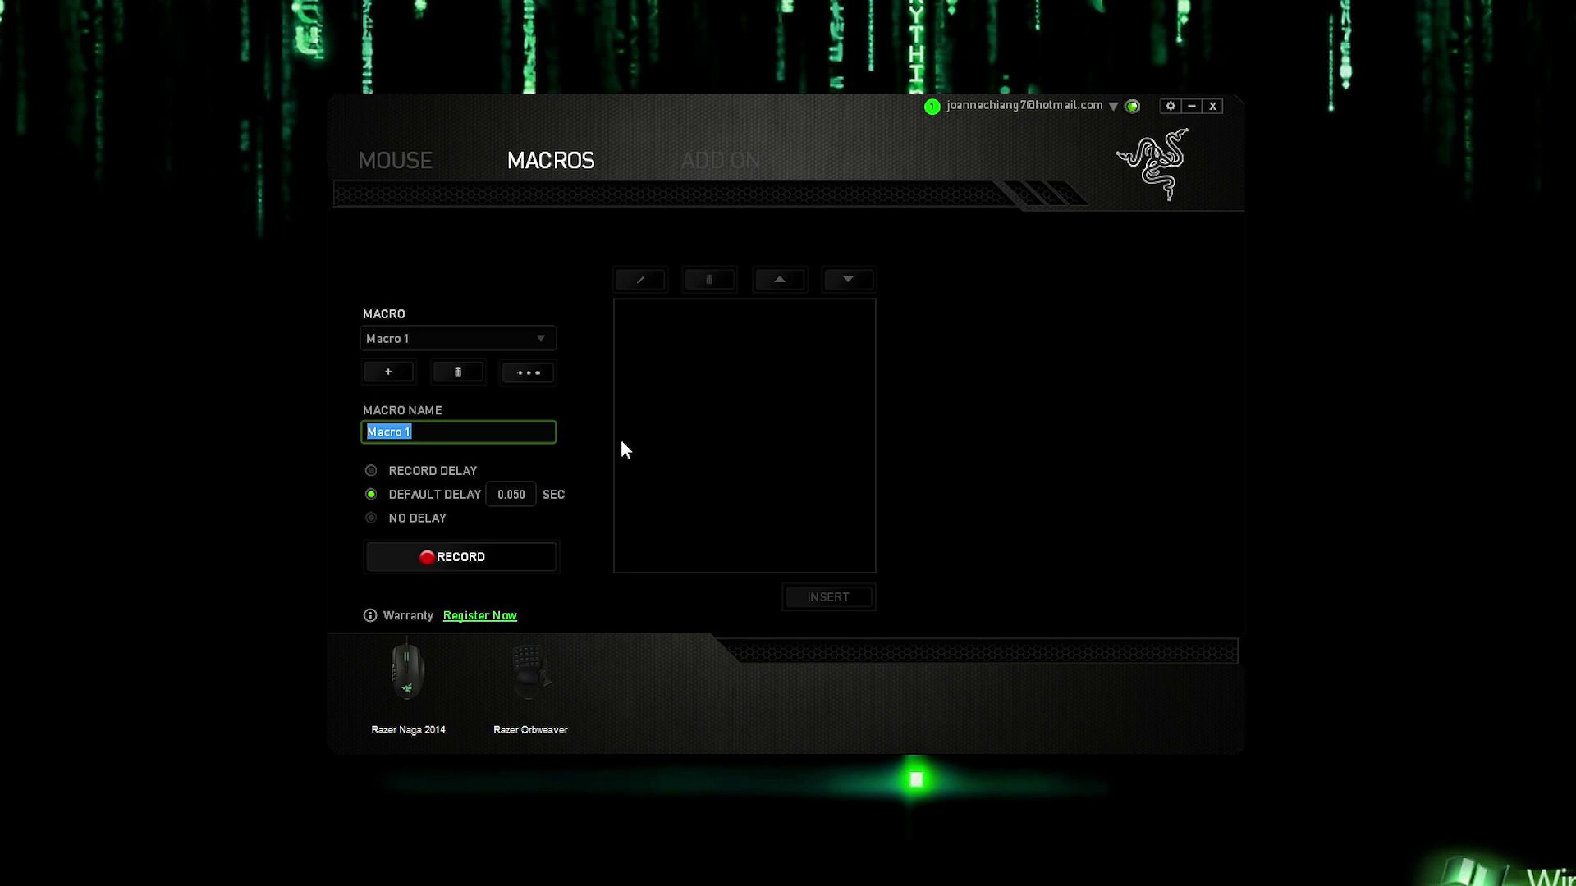
{"action": "type", "text": "M1"}
{"action": "key", "text": "Tab"}
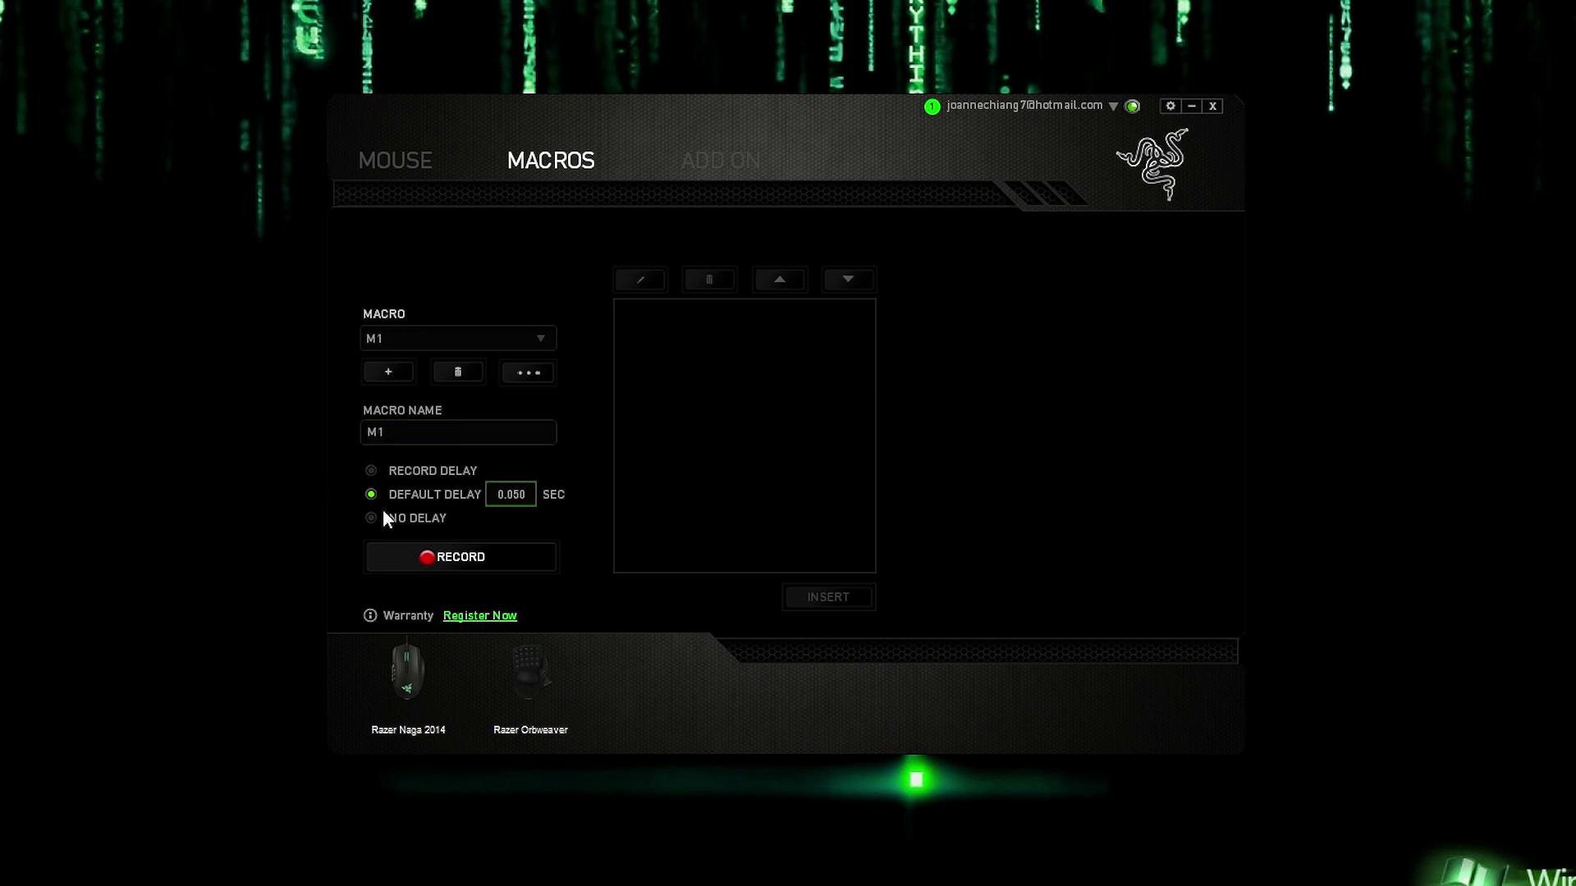
Step: Try a 2500 default delay and no delay, then record B, E, R, Y with Record Delay
{"action": "left_click", "coordinate": [379, 468]}
{"action": "left_click", "coordinate": [369, 493]}
{"action": "double_click", "coordinate": [519, 495]}
{"action": "type", "text": "2500"}
{"action": "left_click", "coordinate": [370, 519]}
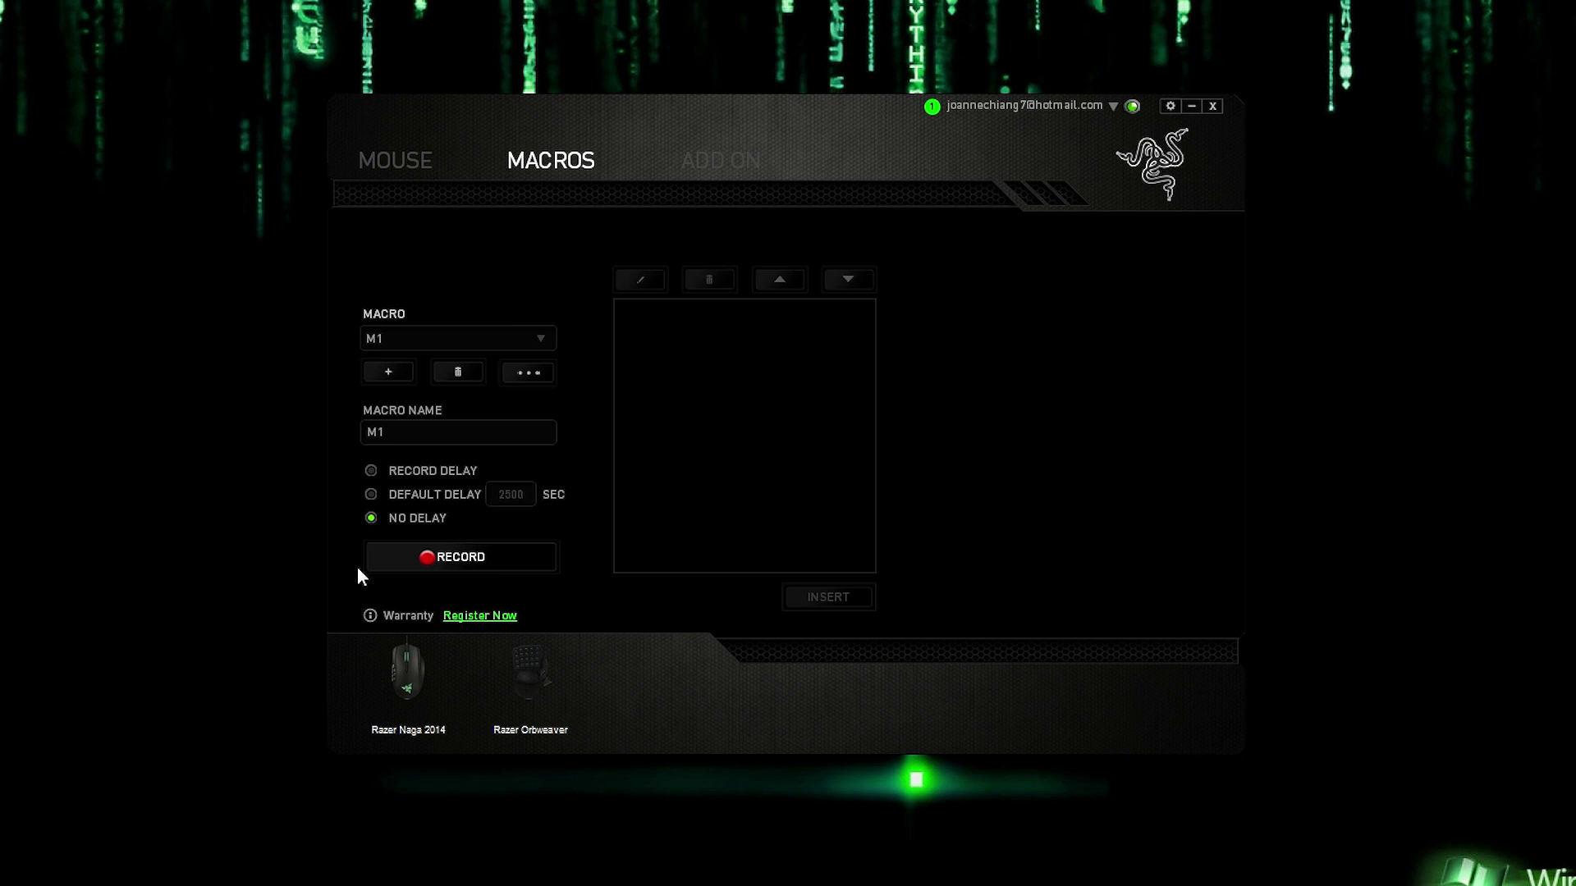
{"action": "left_click", "coordinate": [370, 470]}
{"action": "left_click", "coordinate": [488, 565]}
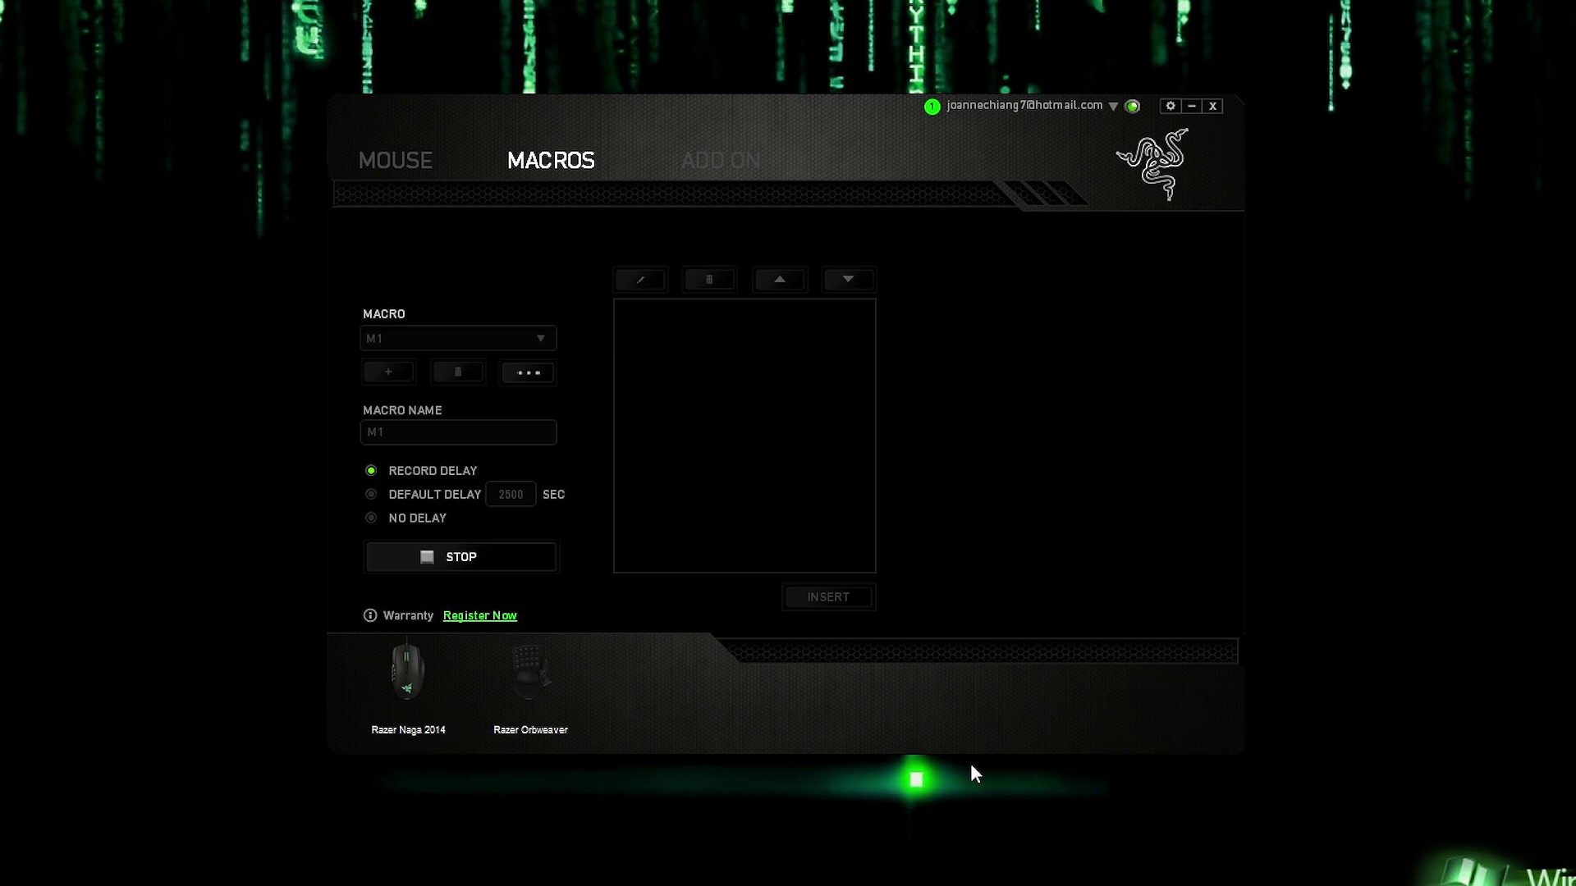
{"action": "type", "text": "bery"}
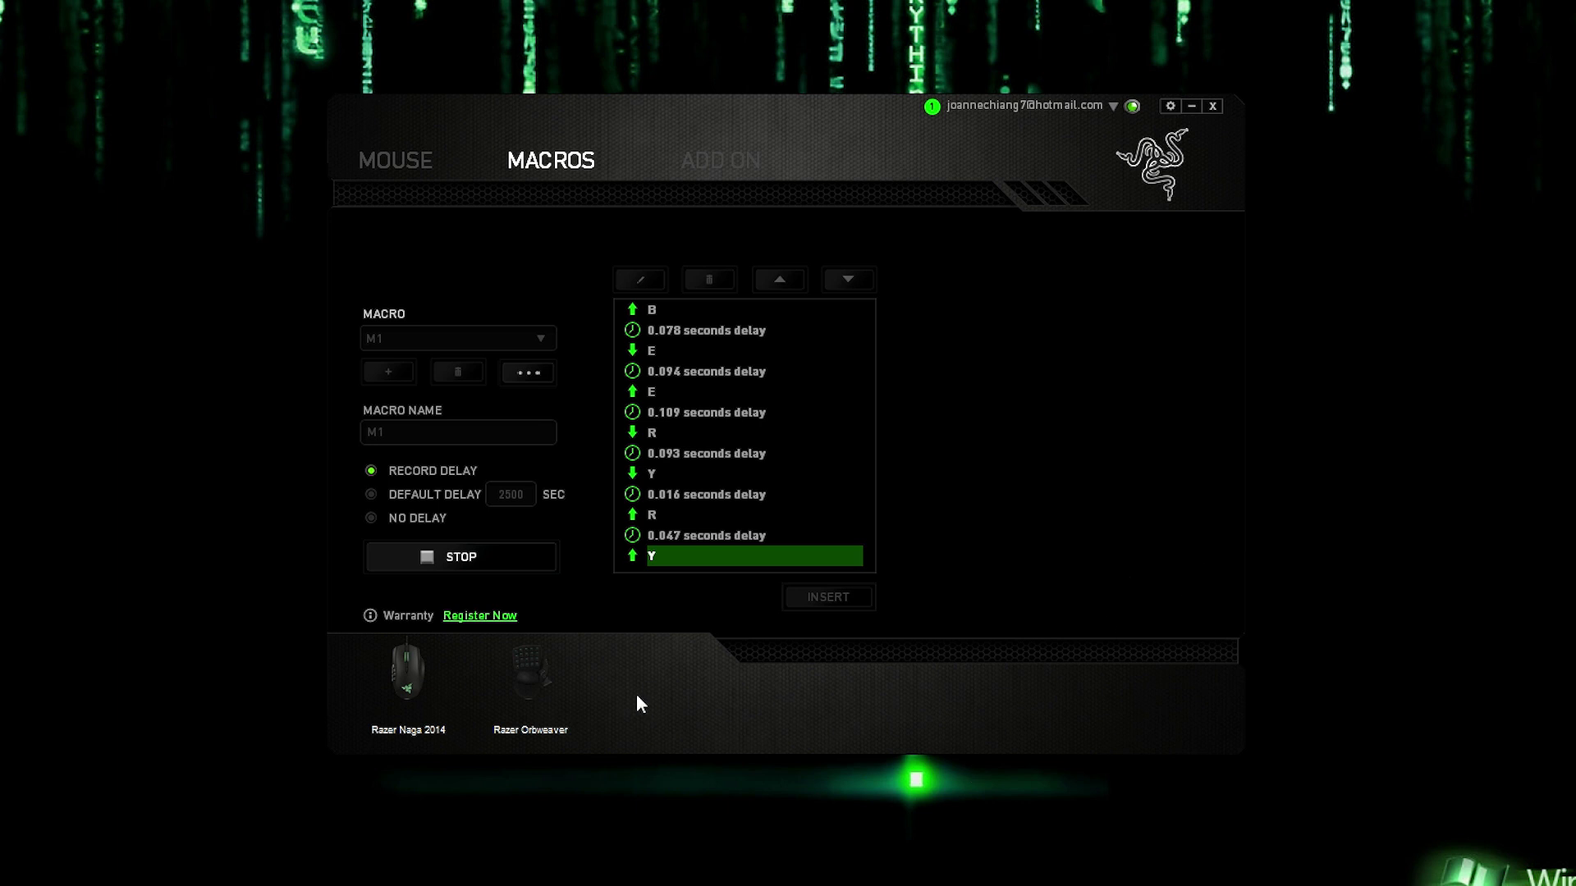
Step: Stop recording and change the R key-down event to B
{"action": "left_click", "coordinate": [436, 563]}
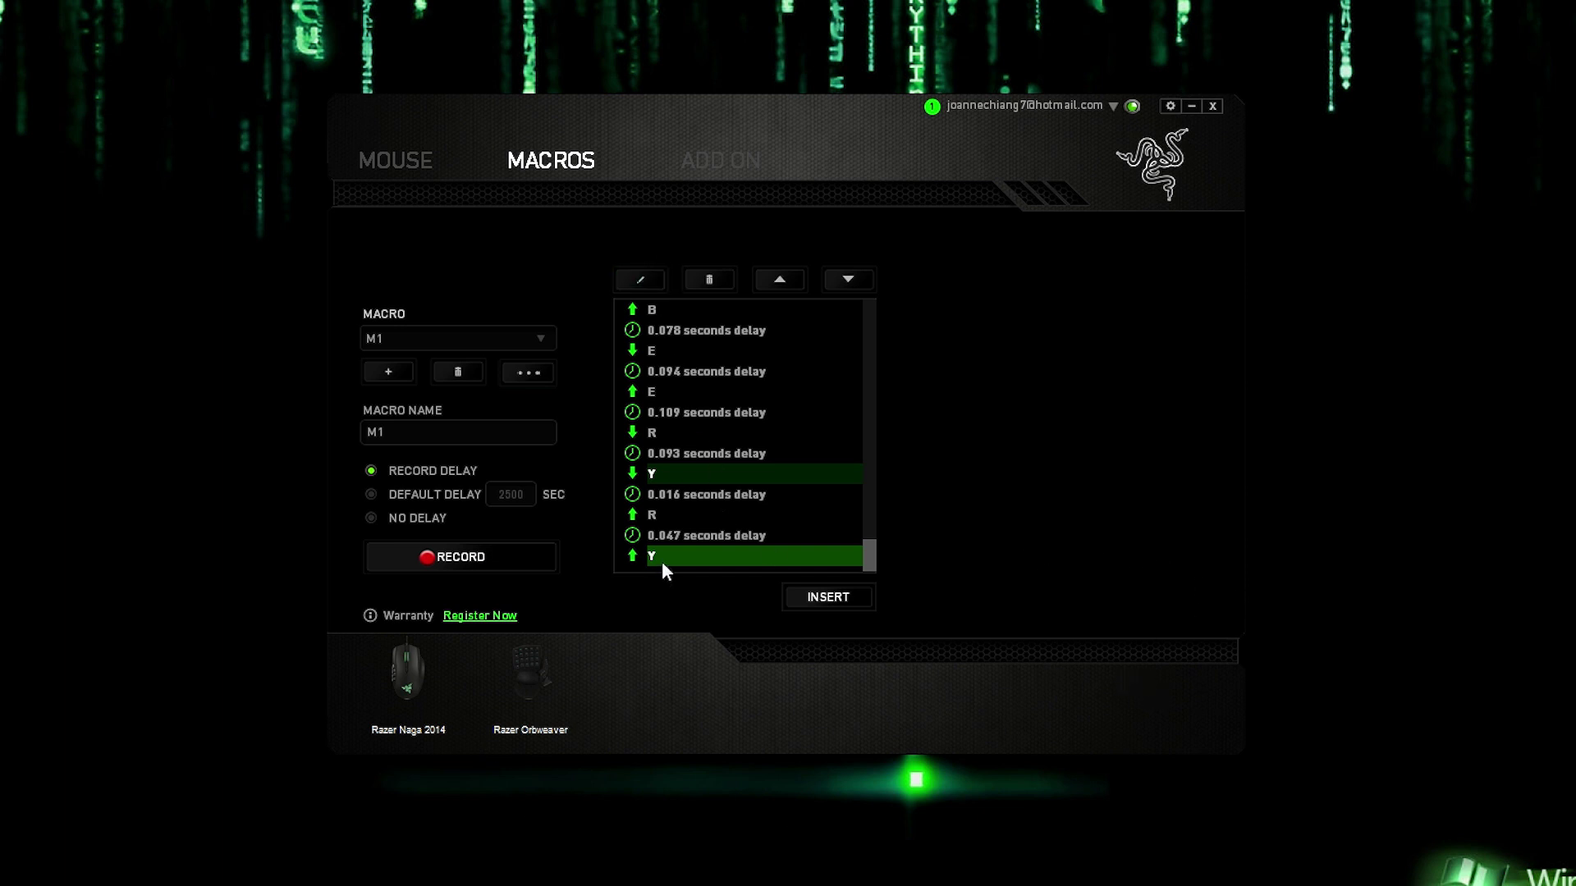
{"action": "left_click", "coordinate": [674, 435]}
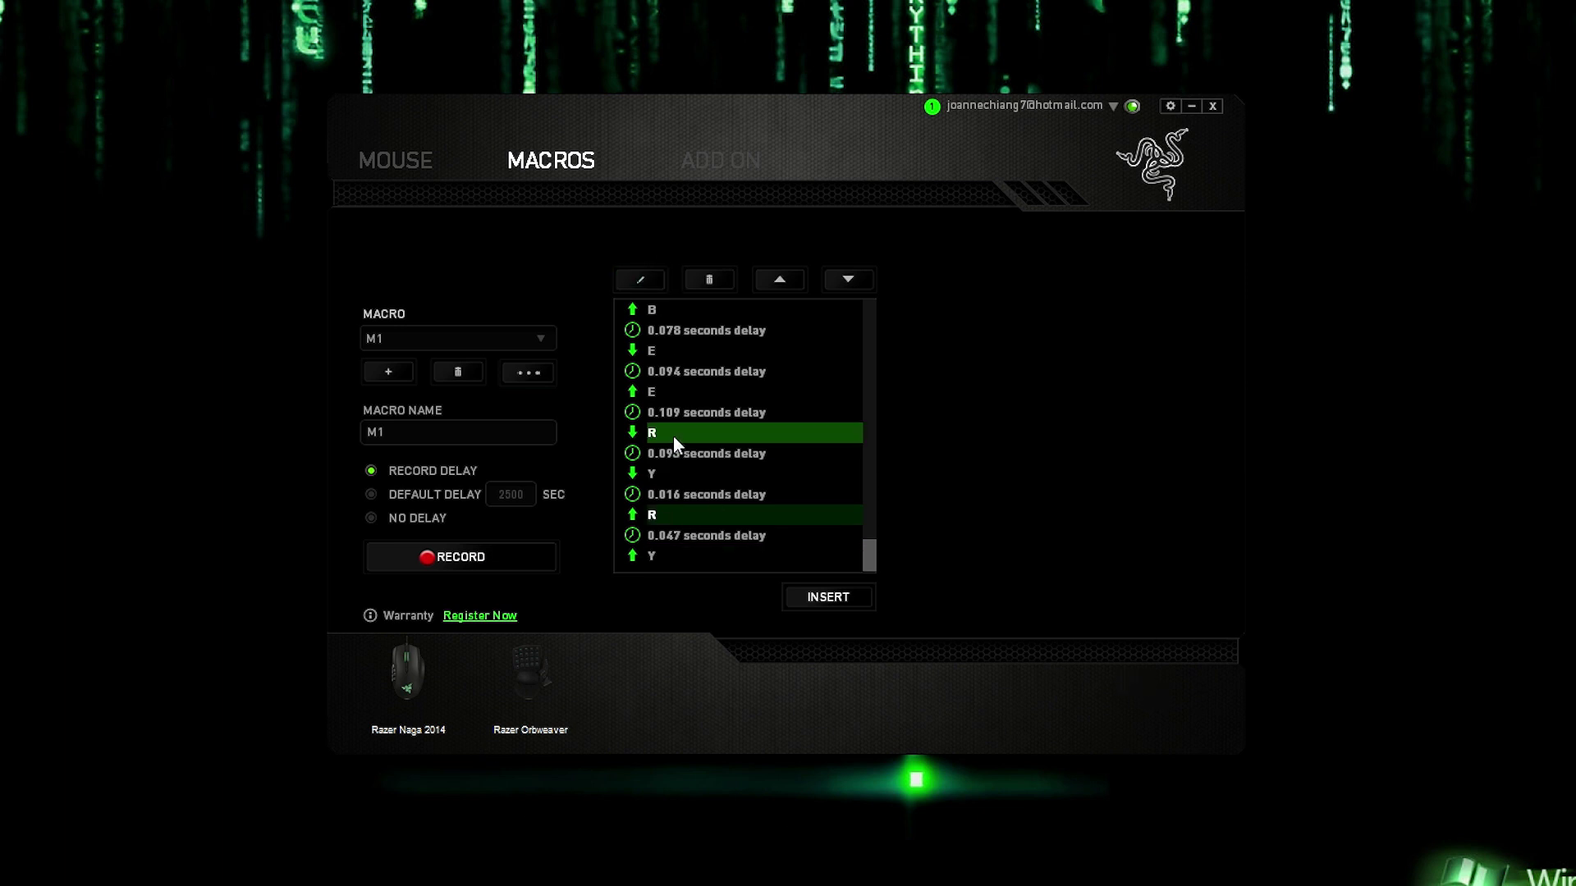
{"action": "left_click", "coordinate": [646, 281]}
{"action": "left_click", "coordinate": [1018, 451]}
Step: Change the 0.109-second delay to 0.150, then delete that delay event
{"action": "left_click", "coordinate": [668, 408]}
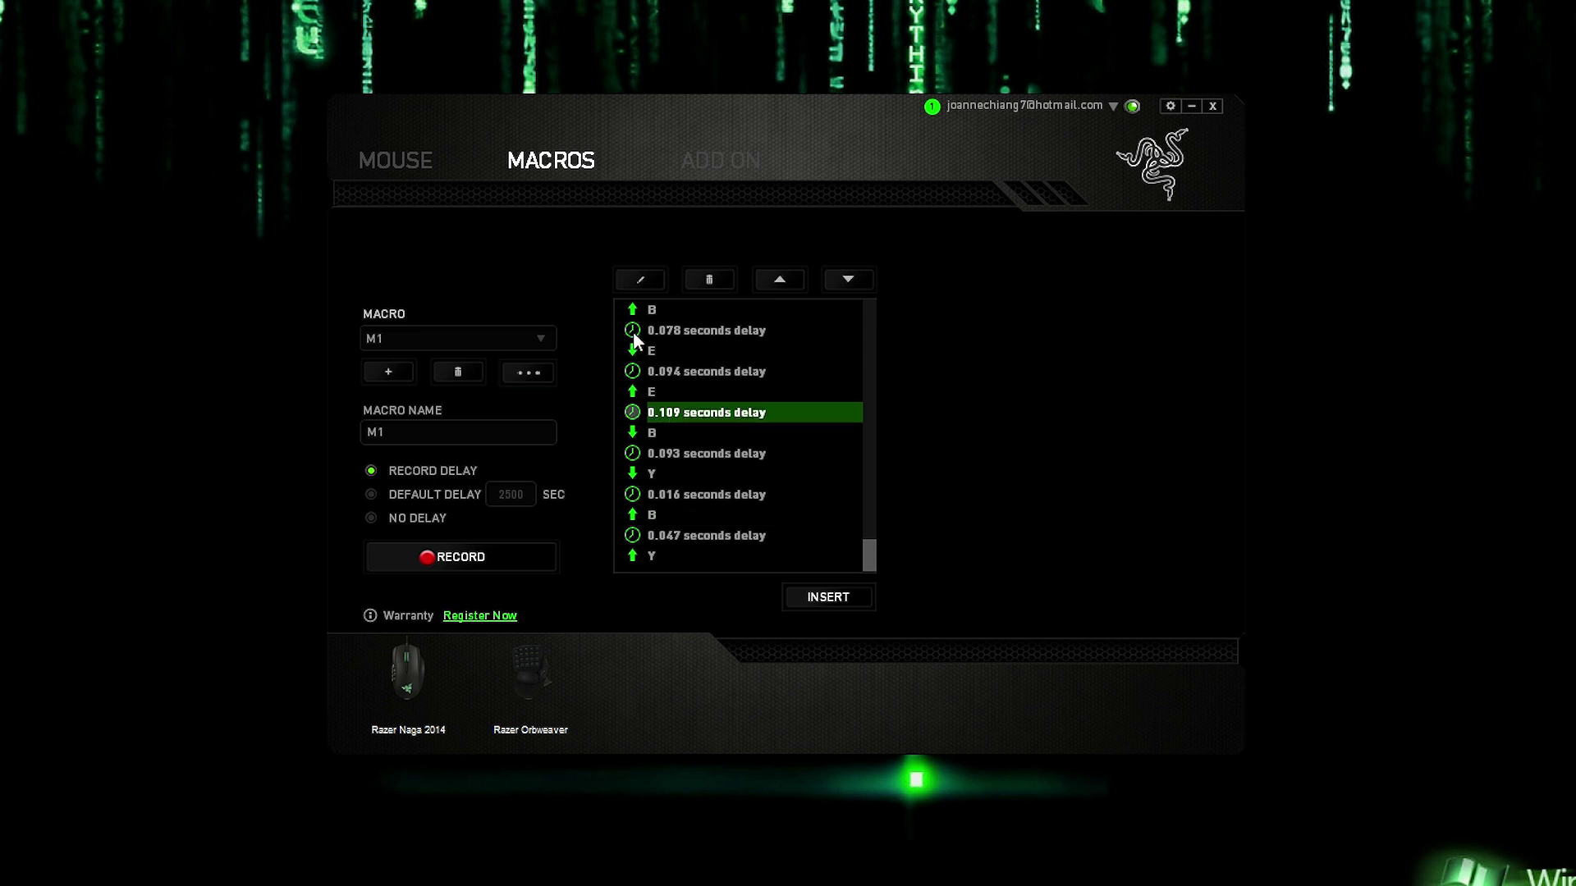
{"action": "left_click", "coordinate": [637, 278]}
{"action": "key", "text": "BackSpace"}
{"action": "key", "text": "BackSpace"}
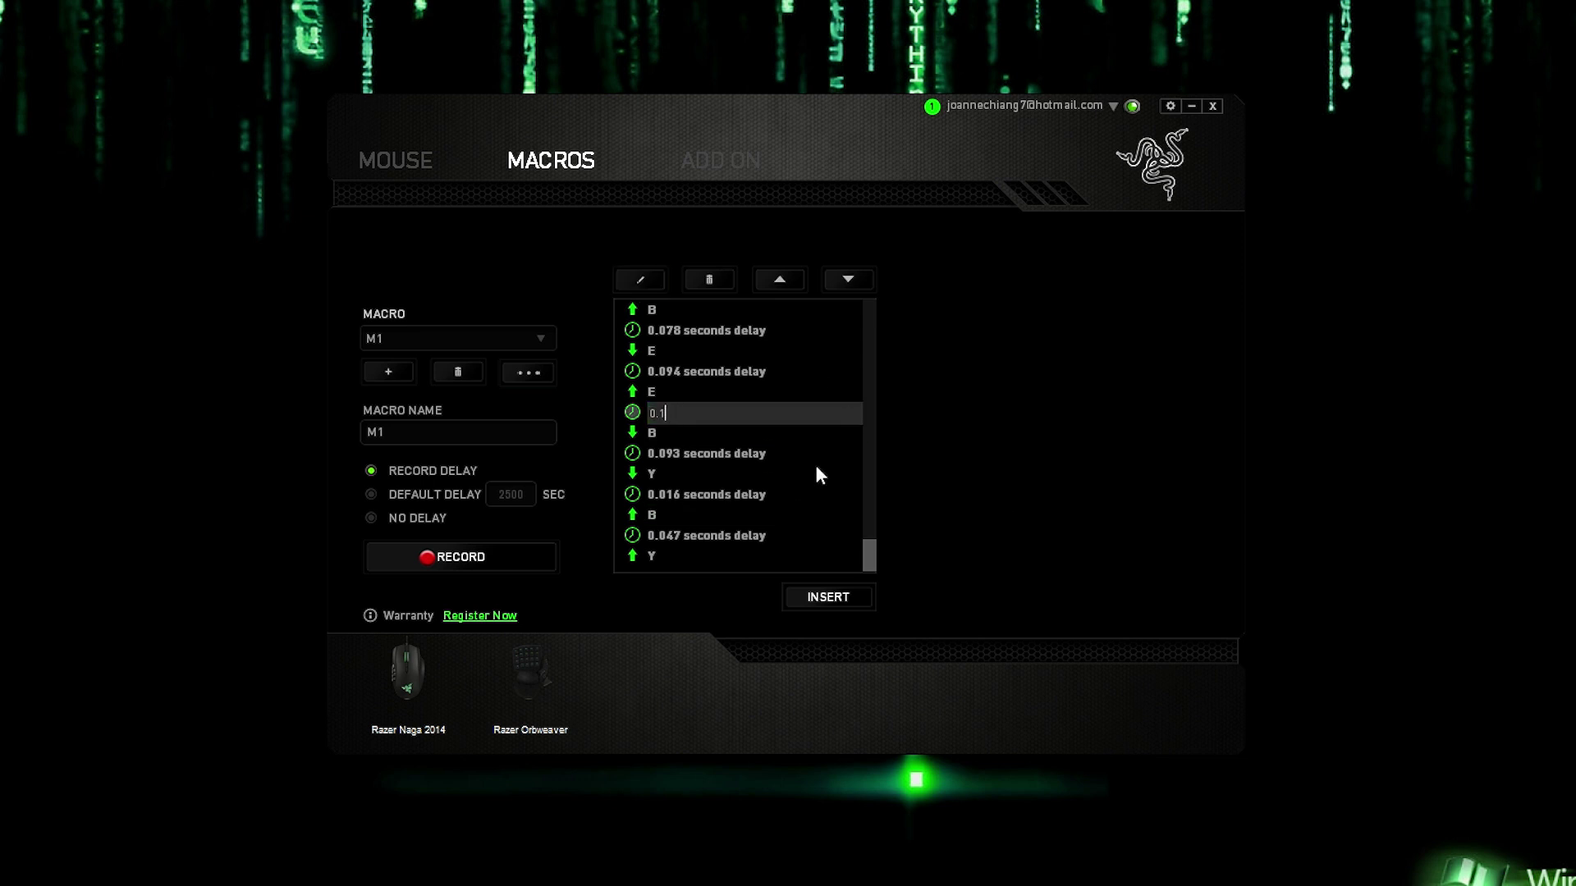
{"action": "type", "text": "50"}
{"action": "left_click", "coordinate": [1002, 419]}
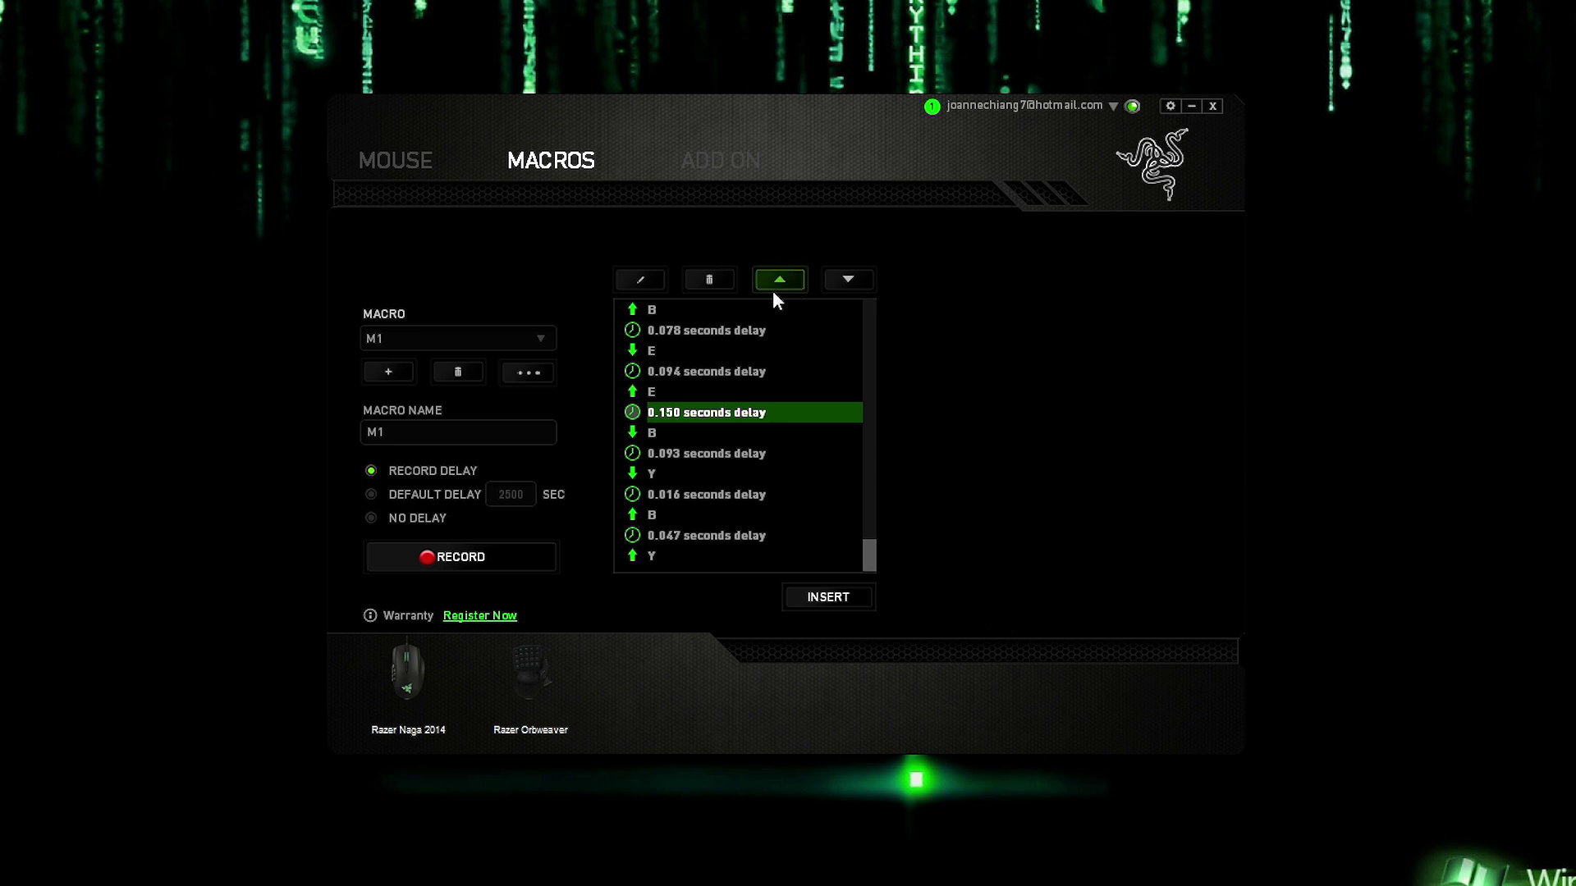
{"action": "left_click", "coordinate": [721, 280]}
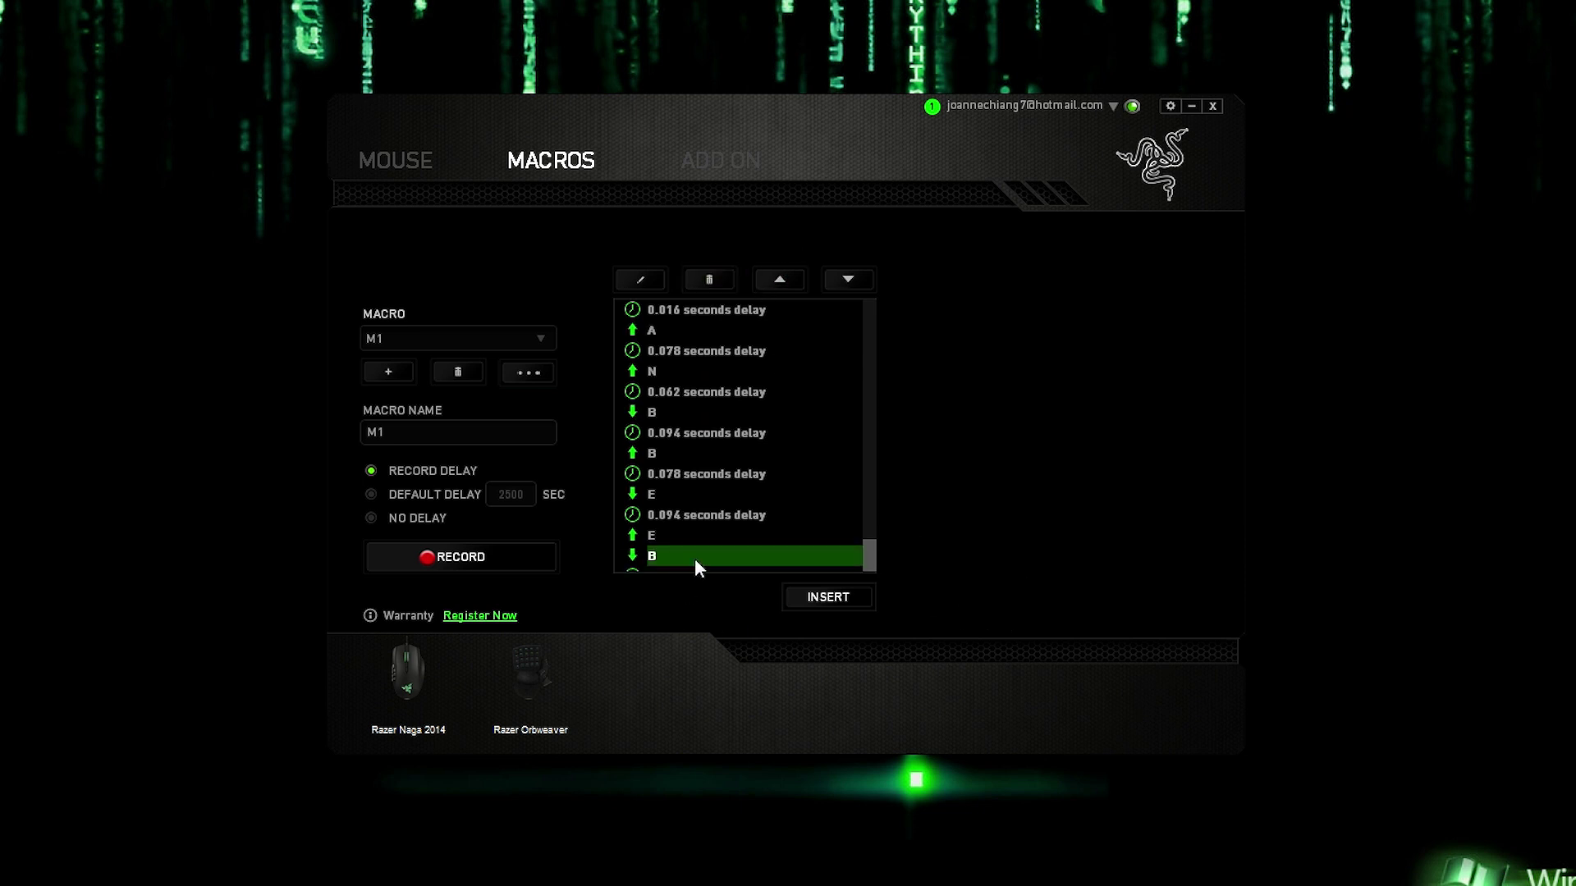
Step: Move the B key-down event up twice, then back down three places
{"action": "scroll", "coordinate": [846, 447], "scroll_direction": "down", "scroll_amount": 1}
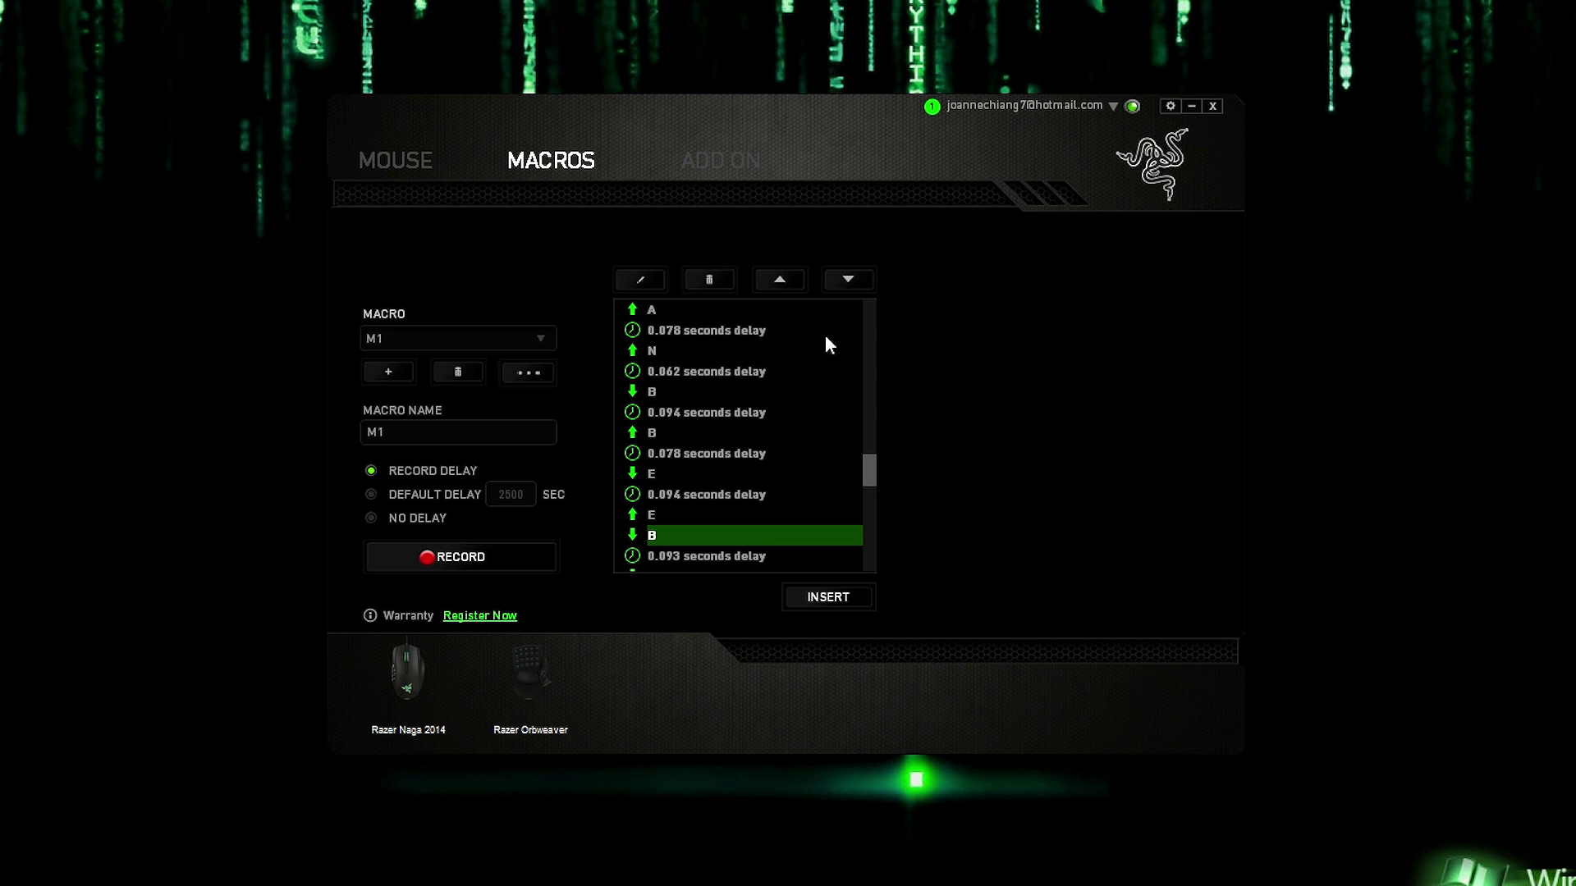
{"action": "left_click", "coordinate": [788, 283]}
{"action": "left_click", "coordinate": [788, 283]}
{"action": "left_click", "coordinate": [788, 284]}
{"action": "left_click", "coordinate": [788, 283]}
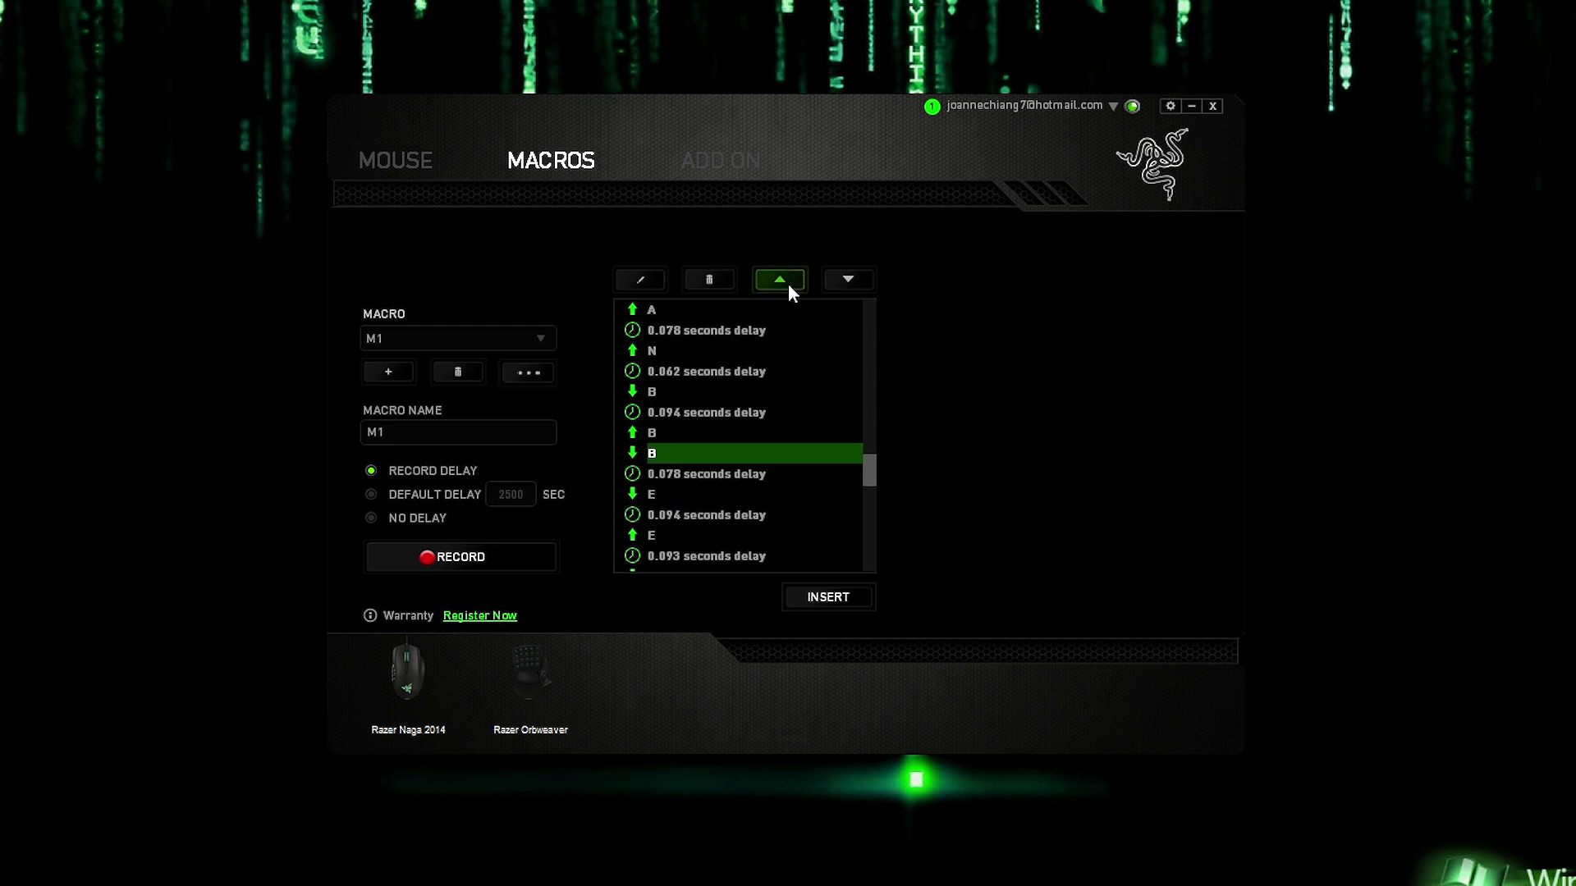
{"action": "left_click", "coordinate": [846, 278]}
{"action": "left_click", "coordinate": [845, 278]}
{"action": "left_click", "coordinate": [846, 277]}
{"action": "left_click", "coordinate": [846, 278]}
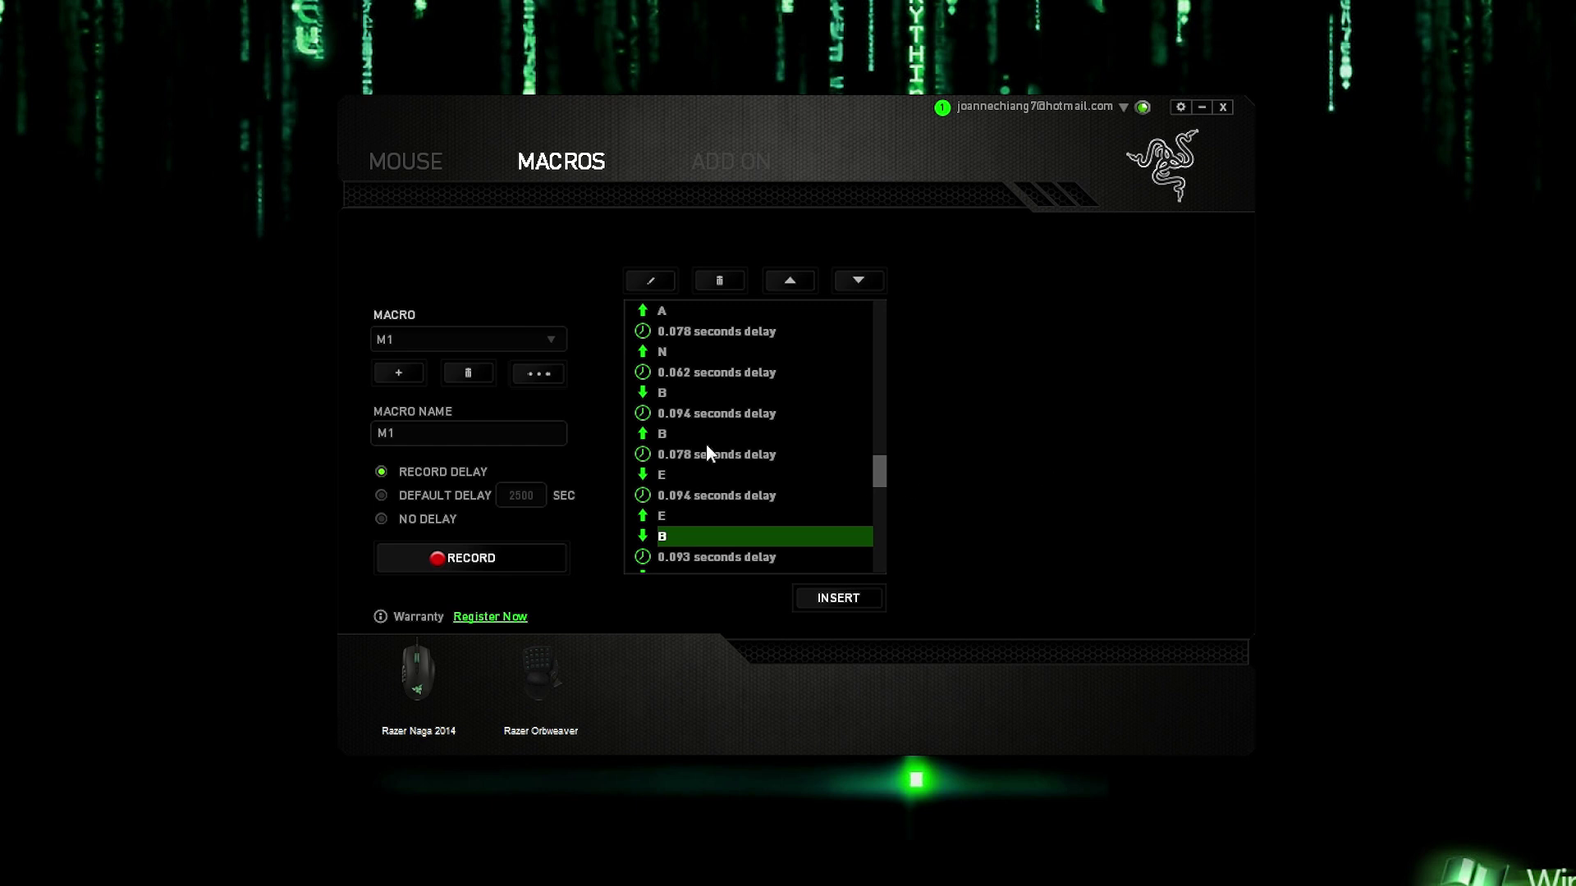
Step: Move the 0.047-second delay event to the end of the macro
{"action": "scroll", "coordinate": [705, 444], "scroll_direction": "down", "scroll_amount": 3}
{"action": "left_click", "coordinate": [737, 547]}
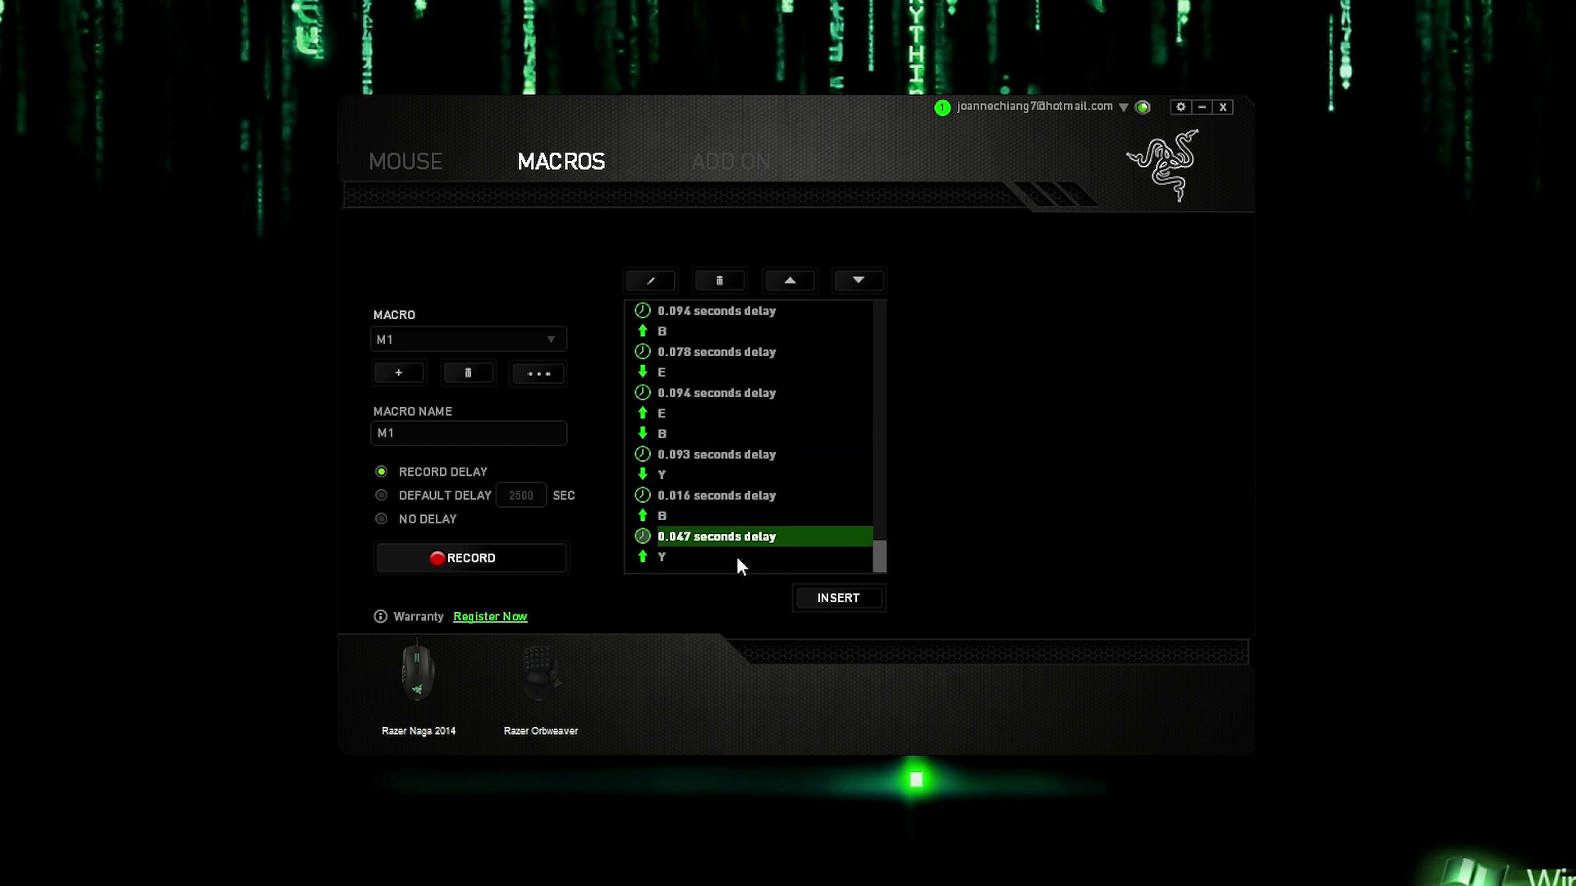
{"action": "left_click", "coordinate": [803, 280]}
{"action": "left_click", "coordinate": [803, 281]}
{"action": "left_click", "coordinate": [803, 280]}
{"action": "left_click", "coordinate": [859, 280]}
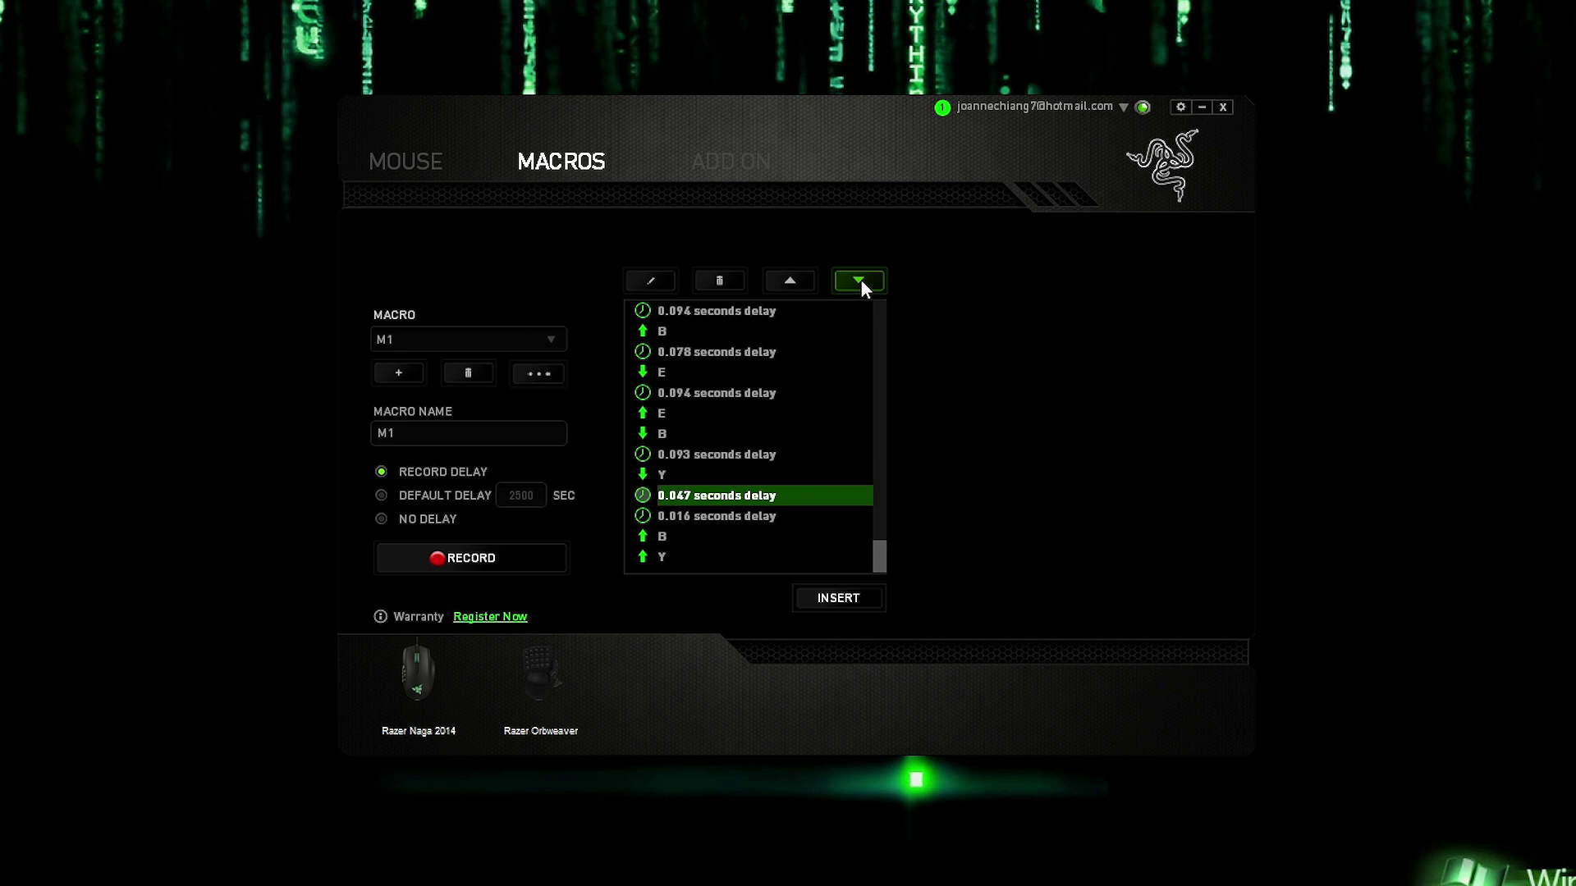
{"action": "left_click", "coordinate": [859, 280]}
{"action": "left_click", "coordinate": [858, 280]}
{"action": "left_click", "coordinate": [859, 279]}
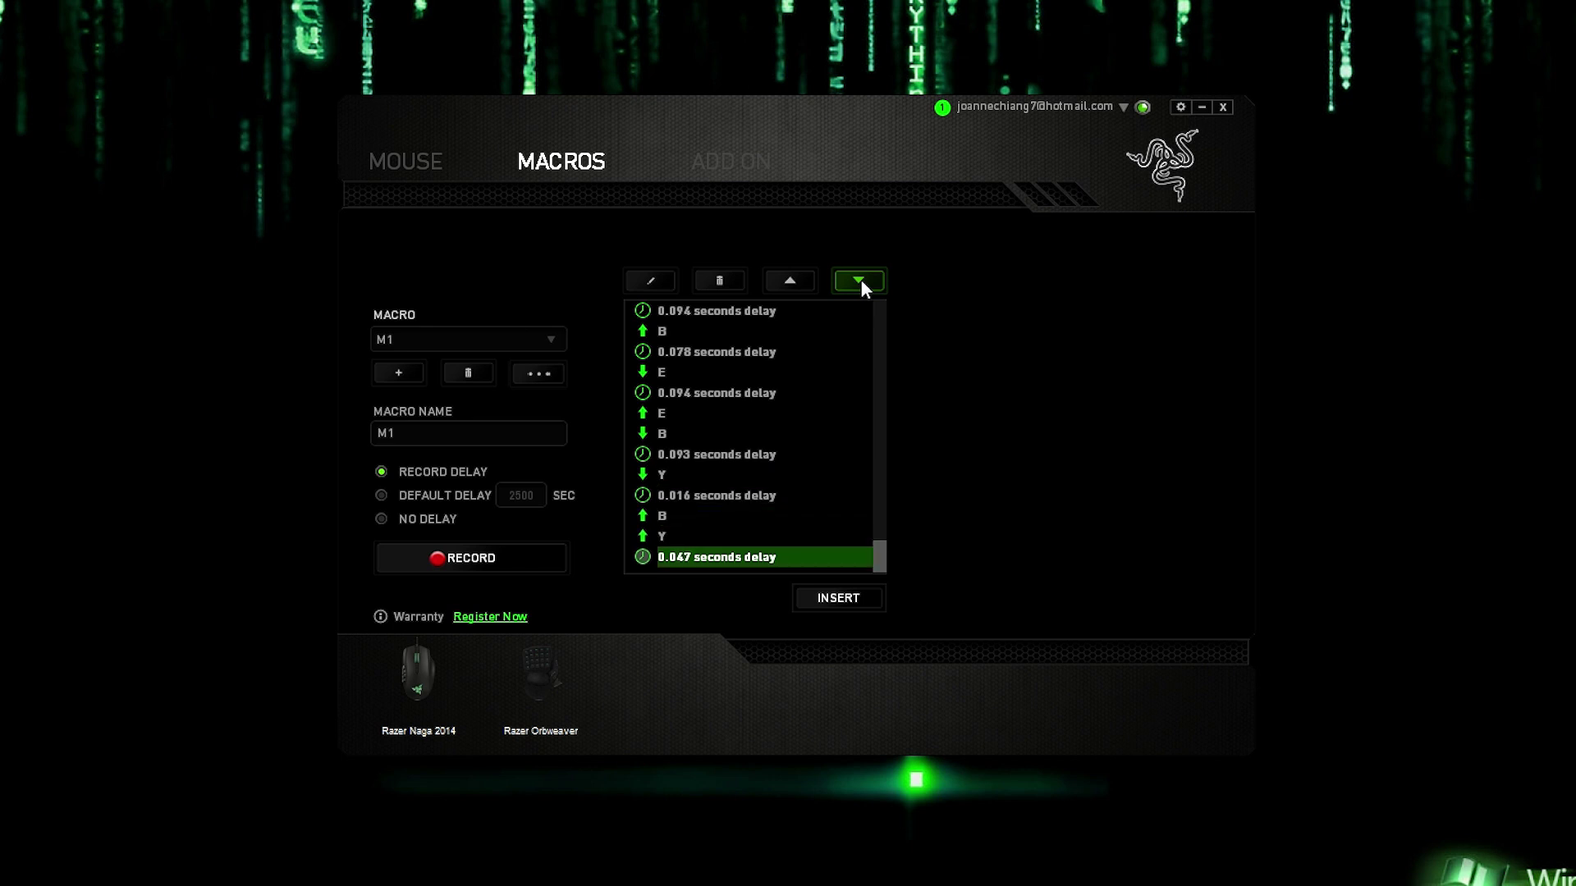
{"action": "left_click", "coordinate": [834, 596]}
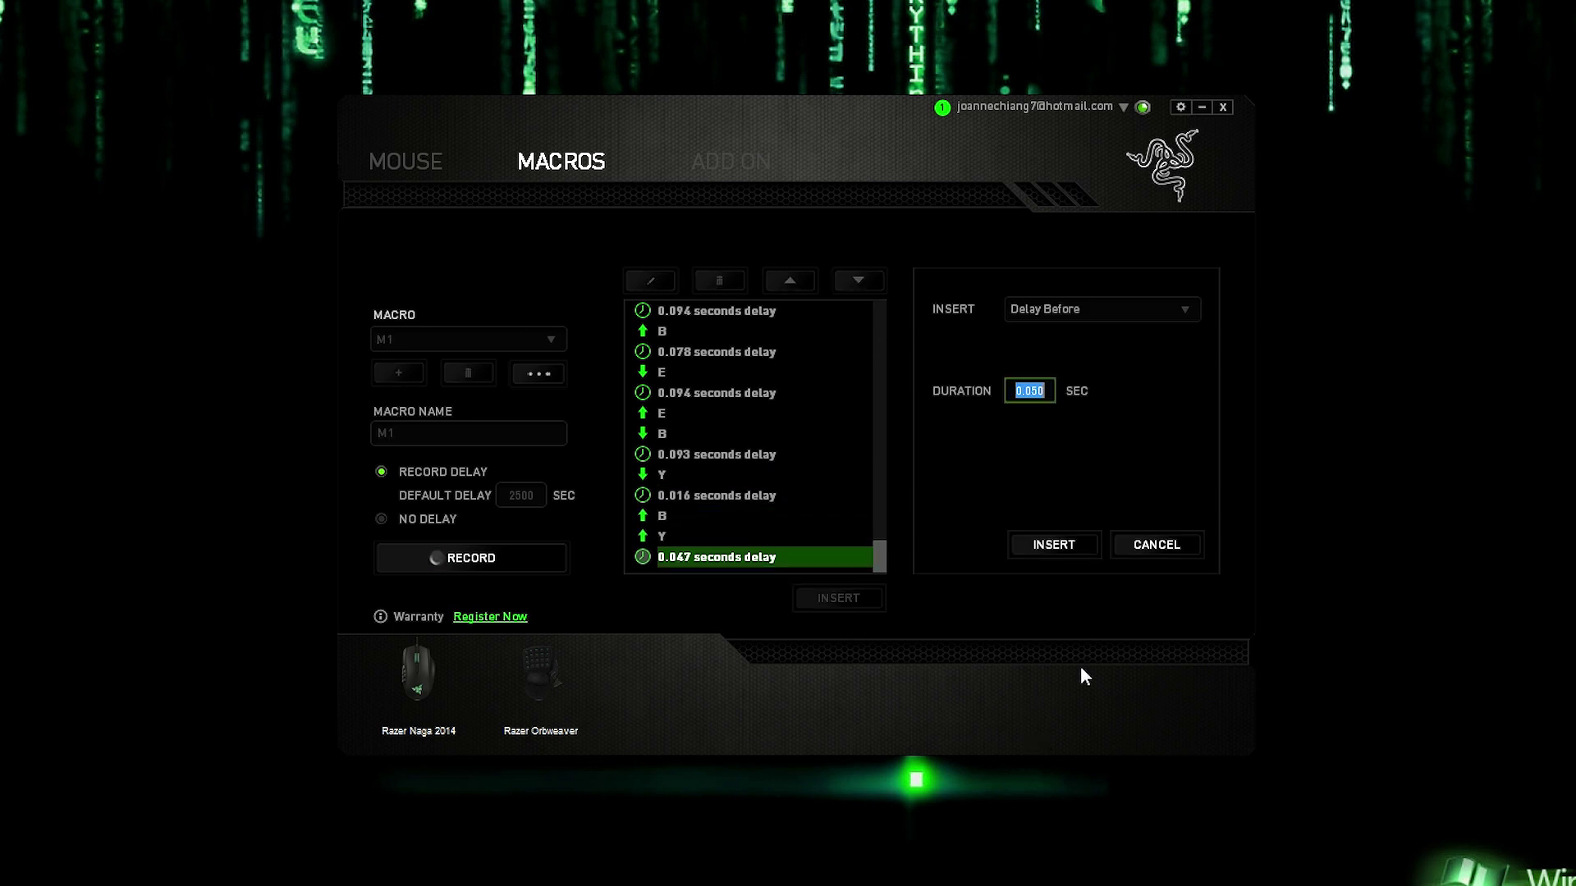
{"action": "left_click", "coordinate": [1159, 310]}
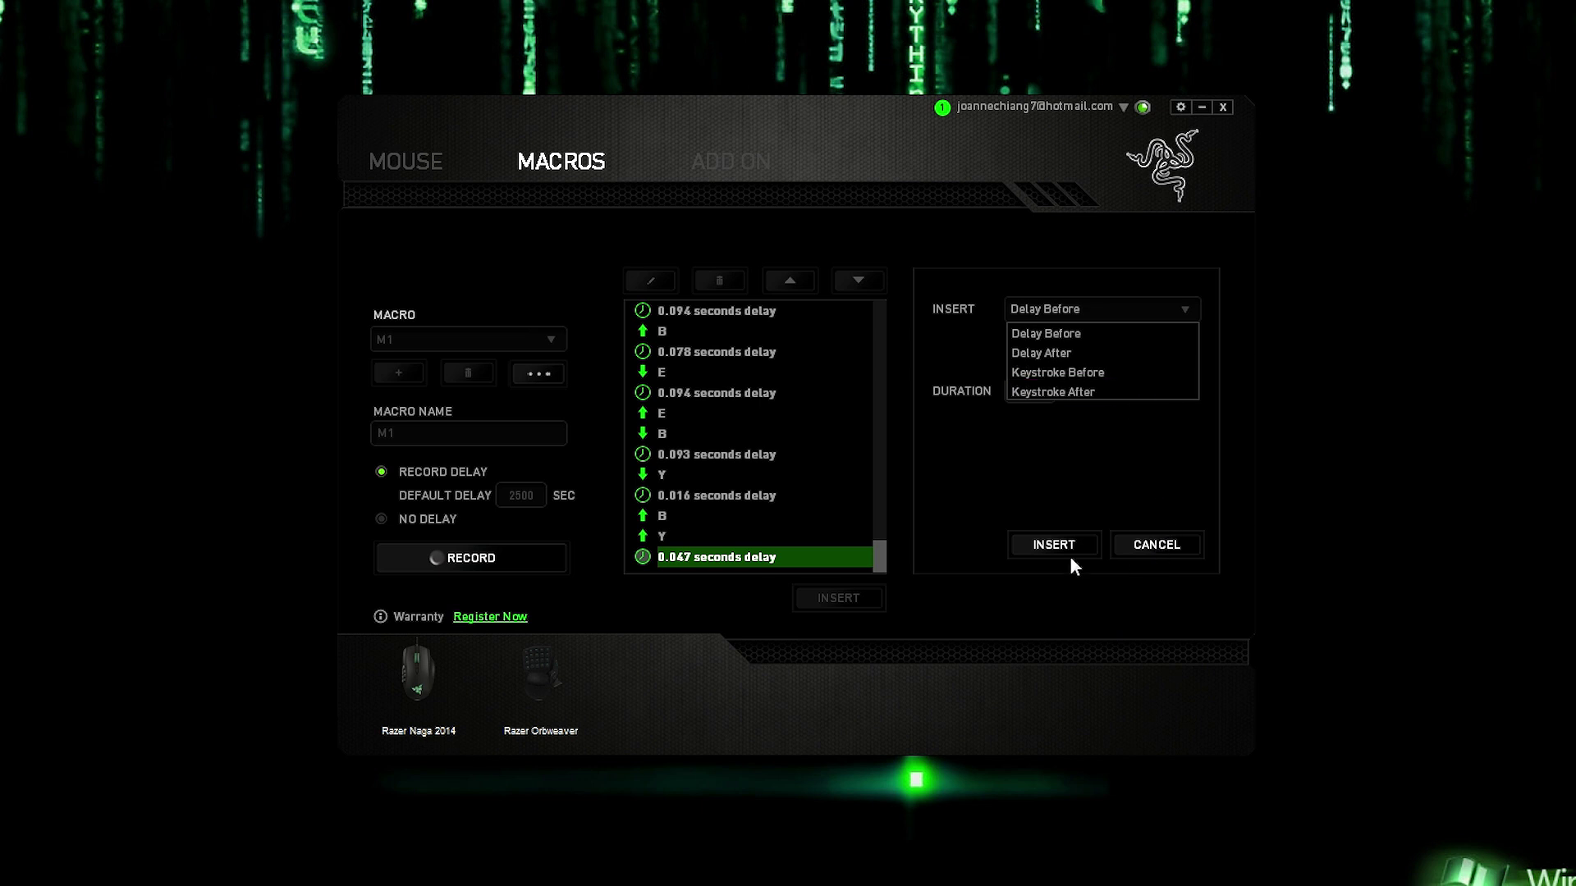
{"action": "left_click", "coordinate": [1067, 372]}
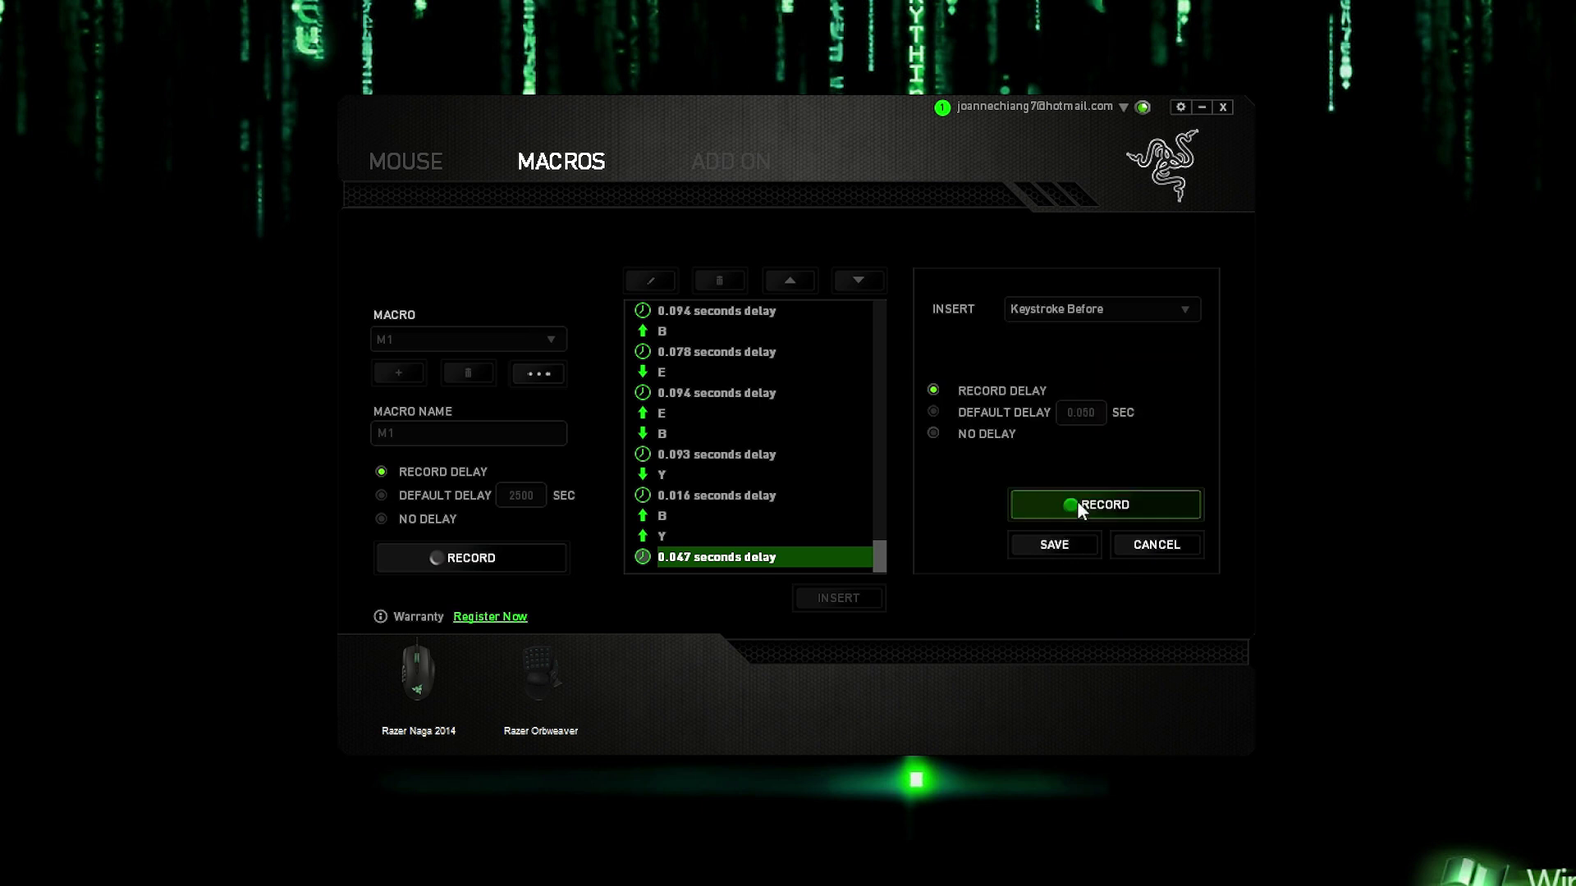
{"action": "left_click", "coordinate": [1076, 502]}
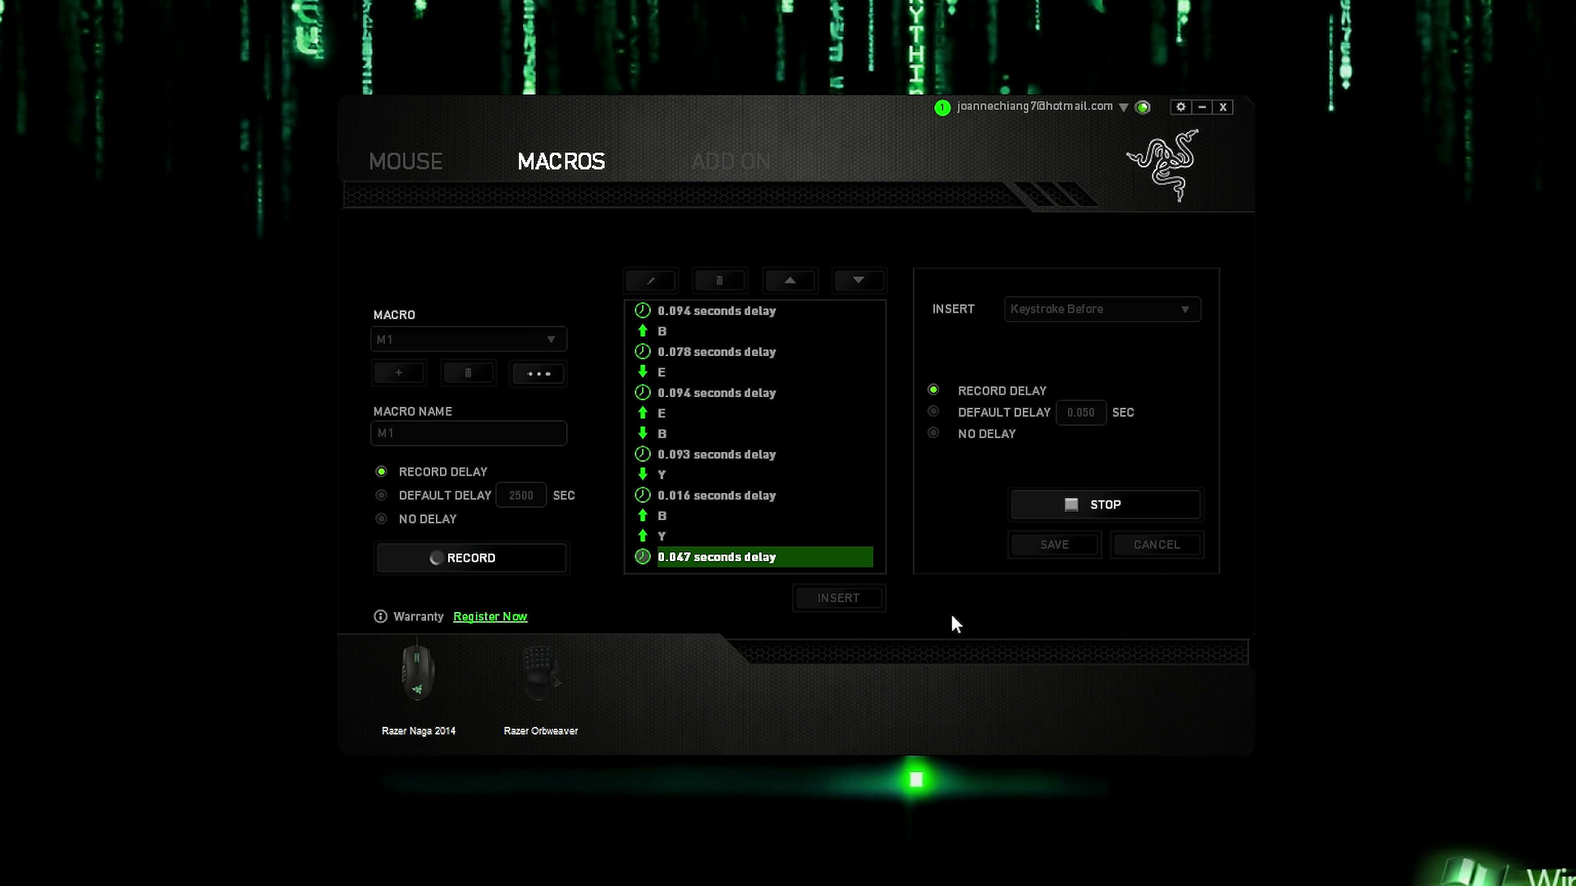
{"action": "key", "text": "k"}
{"action": "key", "text": "l"}
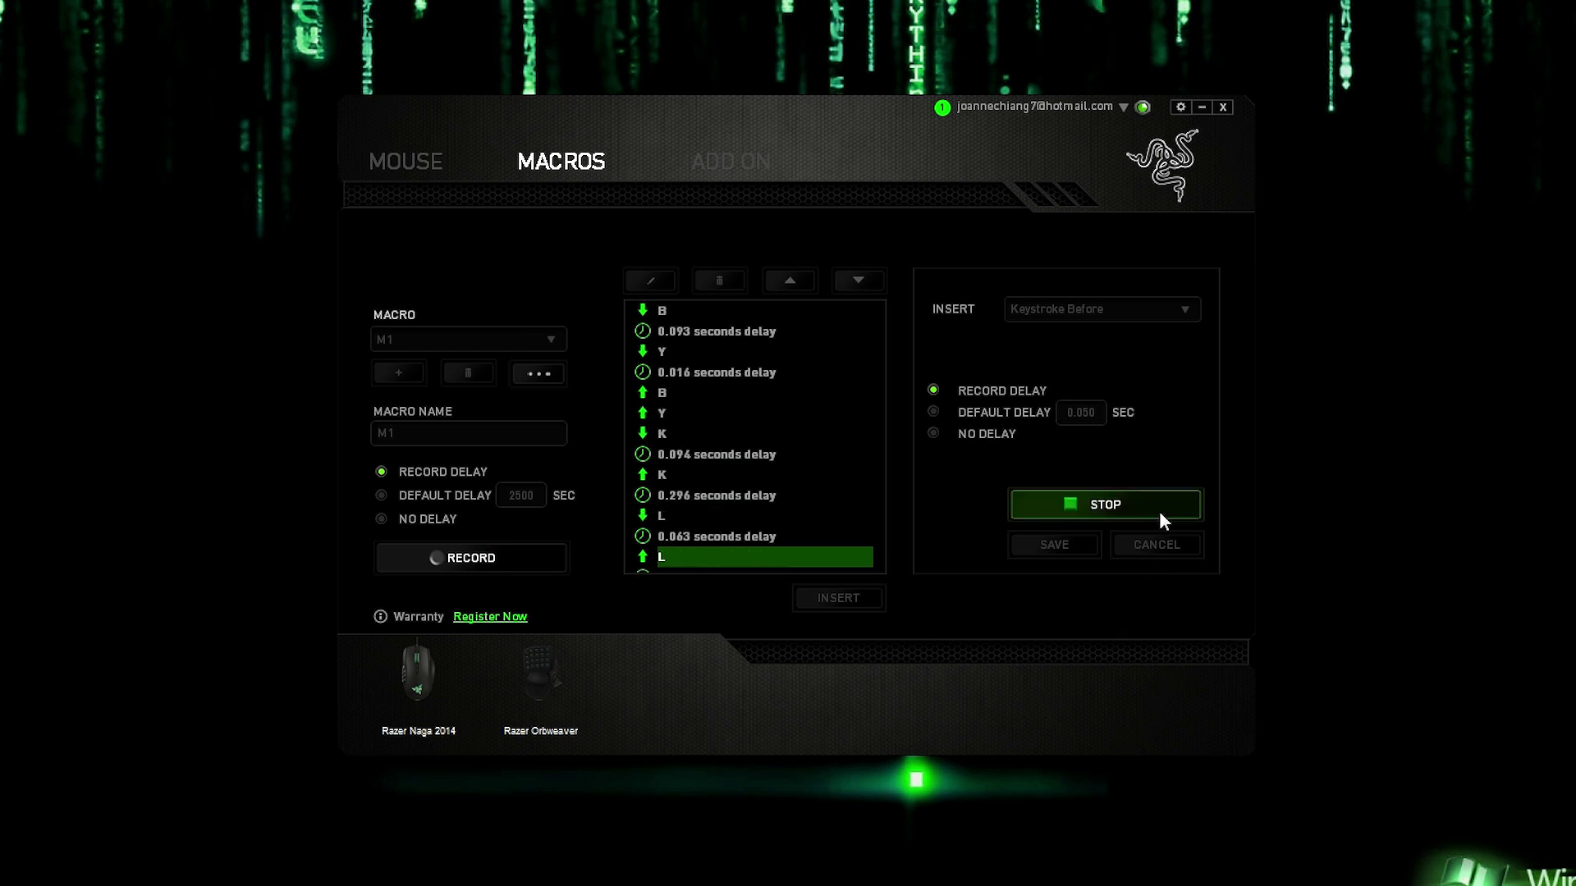
{"action": "left_click", "coordinate": [1159, 504]}
{"action": "left_click", "coordinate": [1137, 544]}
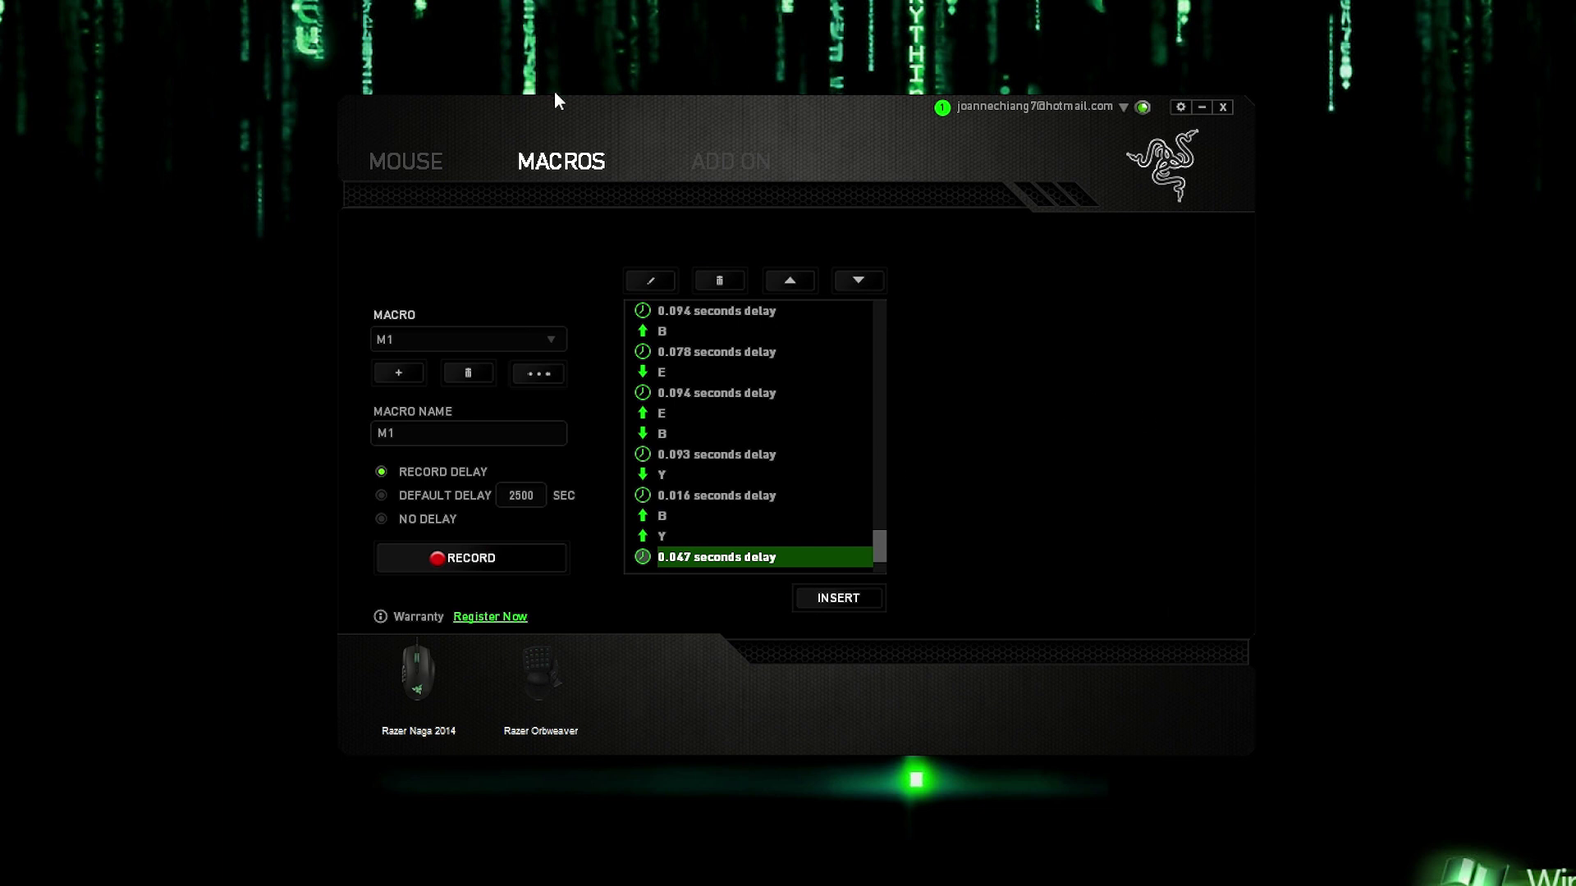
Step: View the ADD ON page, then return to Mouse > Customize to see keymap 1's buttons
{"action": "left_click", "coordinate": [731, 168]}
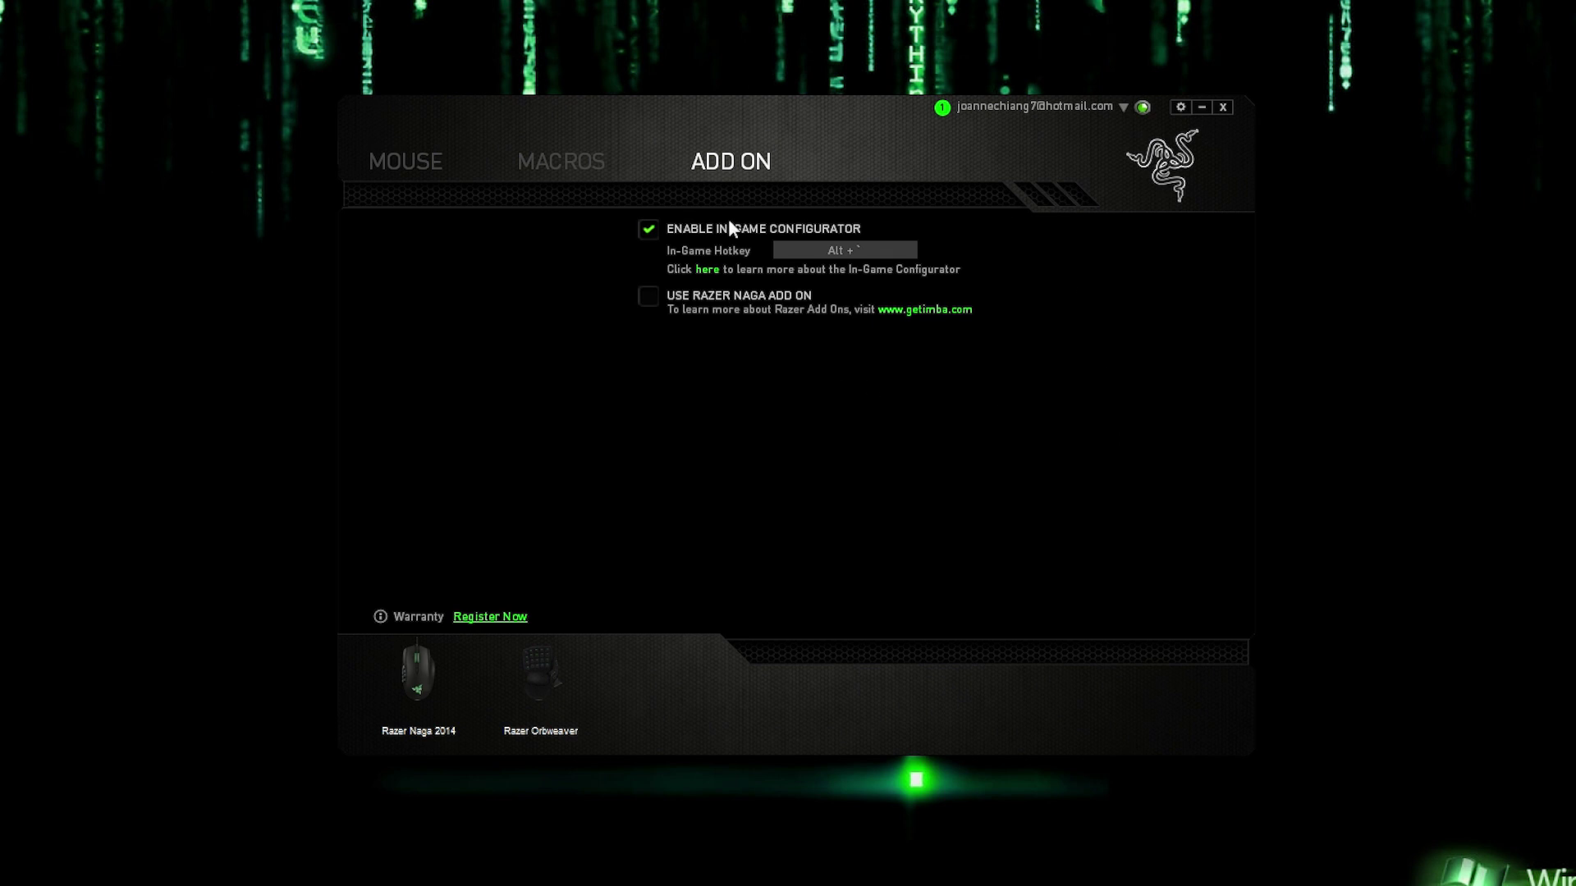
{"action": "left_click", "coordinate": [392, 167]}
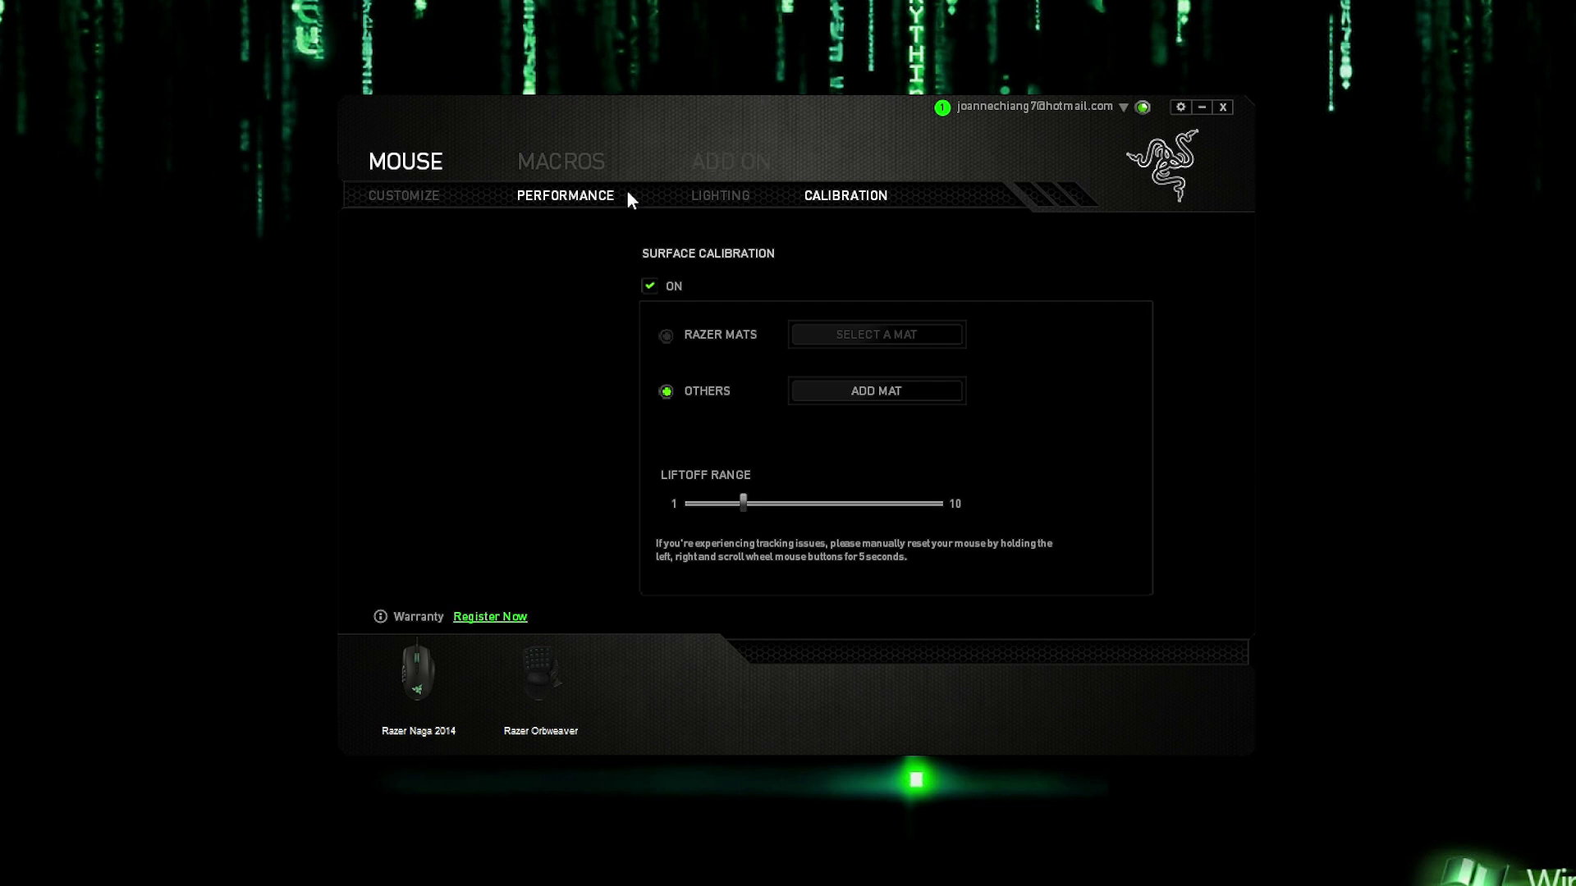
{"action": "left_click", "coordinate": [415, 200]}
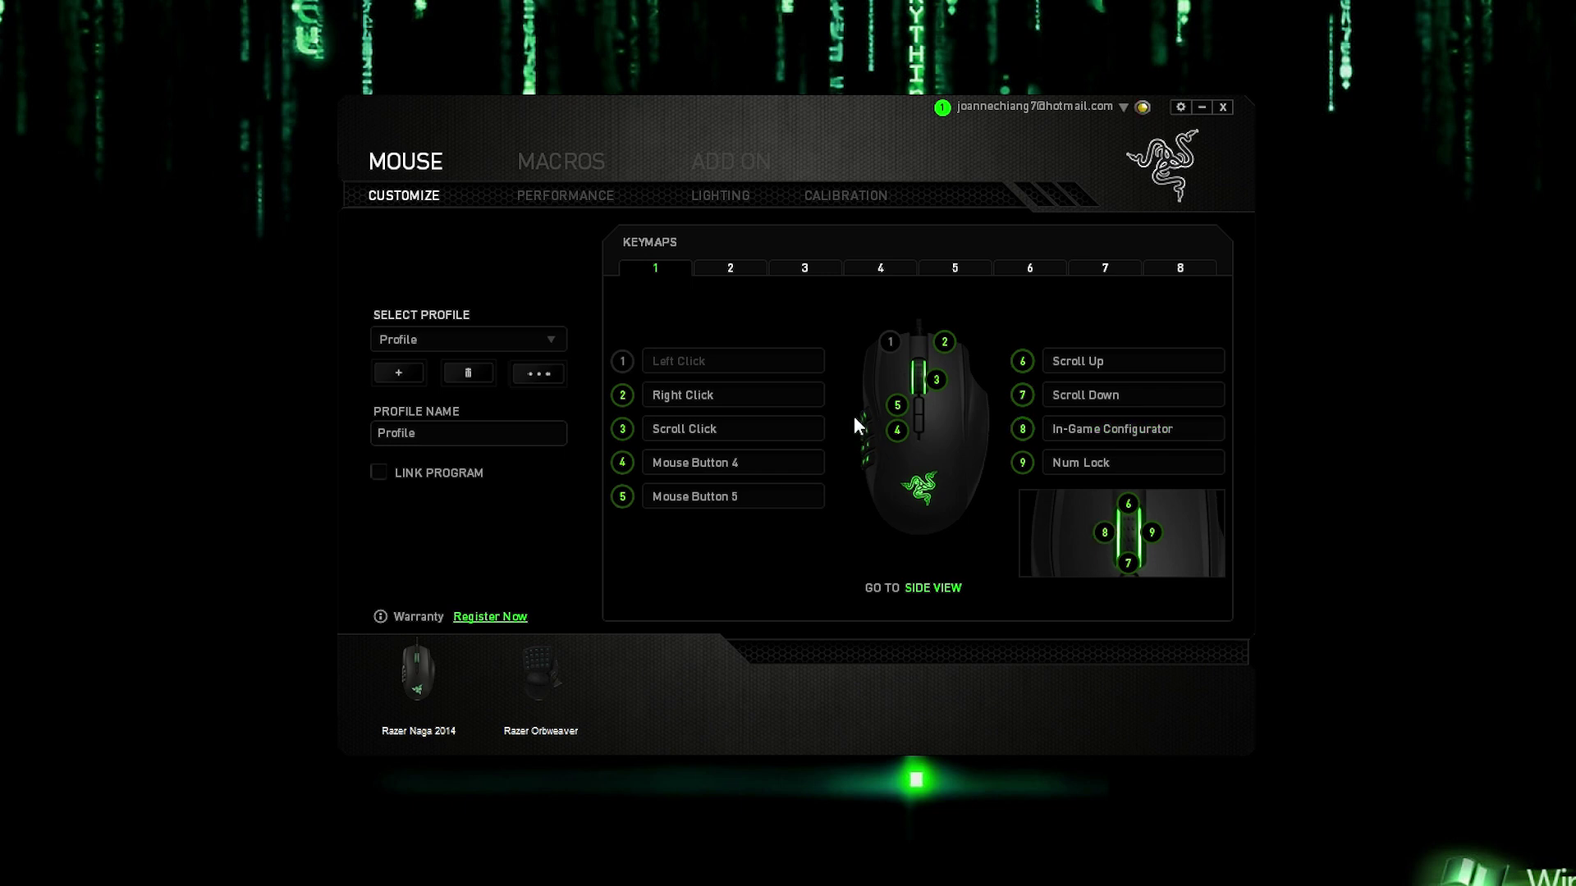
Step: Switch the in-game configurator to mouse settings, keeping the profile and Keymap 1
{"action": "left_click", "coordinate": [665, 316]}
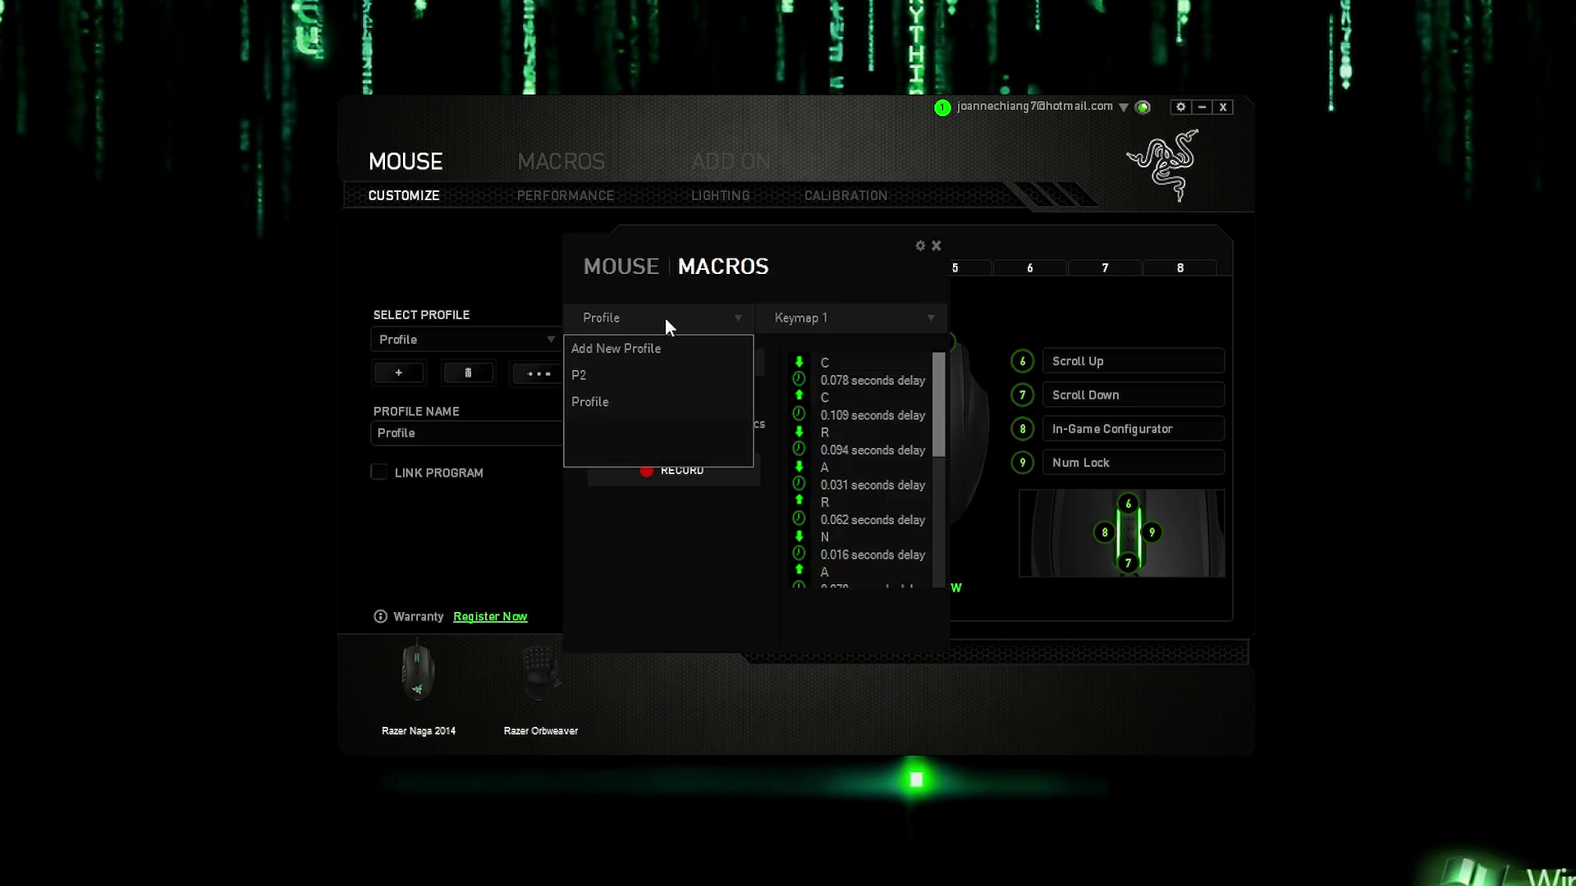
{"action": "left_click", "coordinate": [628, 261]}
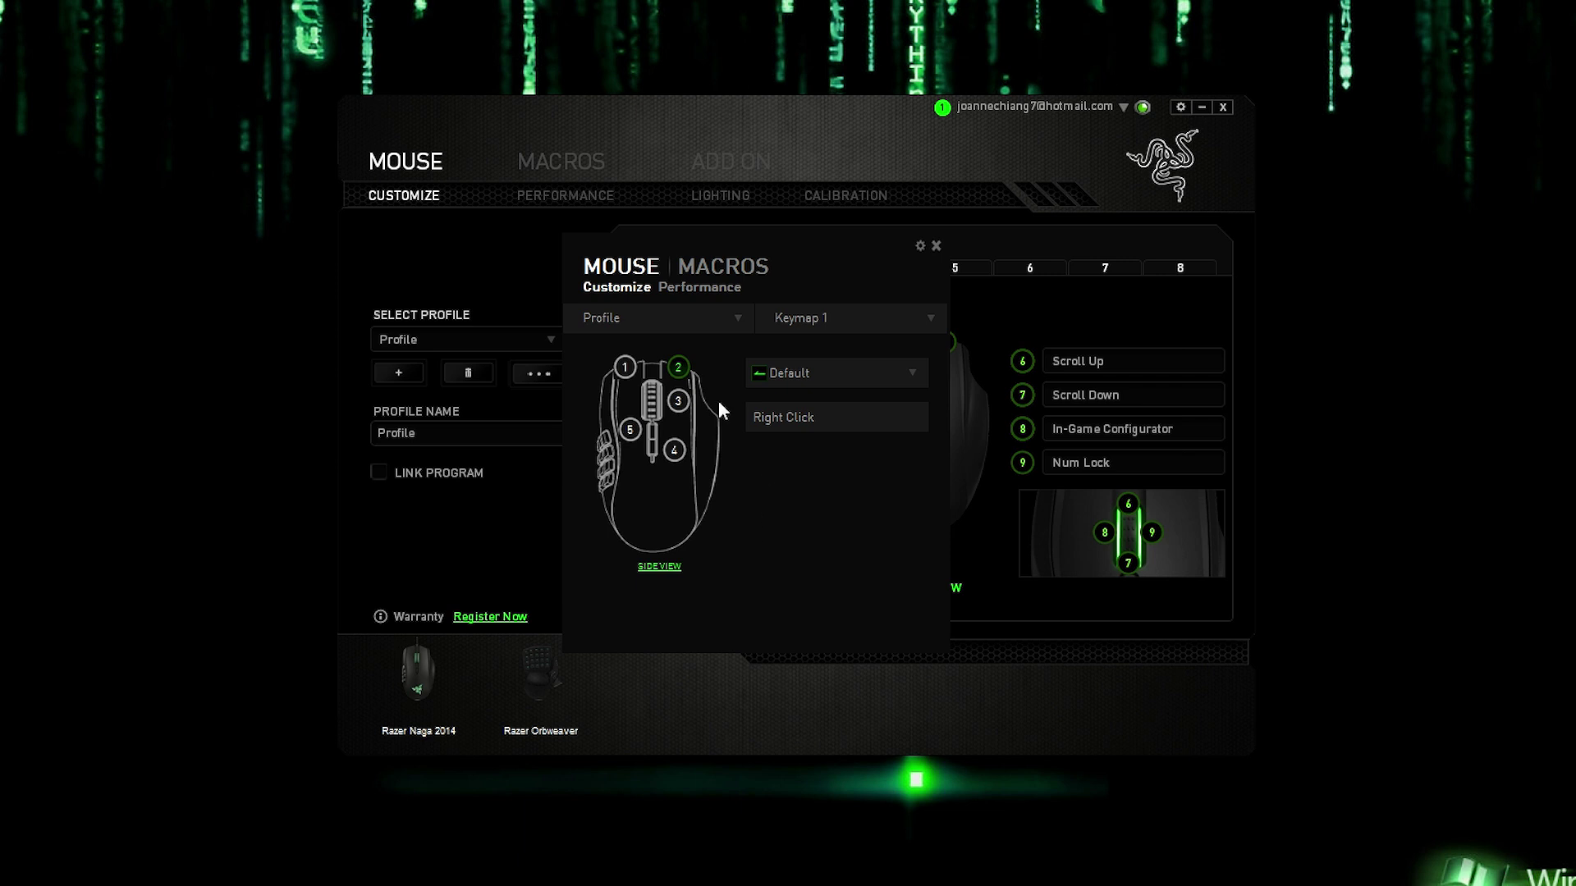
{"action": "left_click", "coordinate": [713, 319]}
{"action": "left_click", "coordinate": [937, 312]}
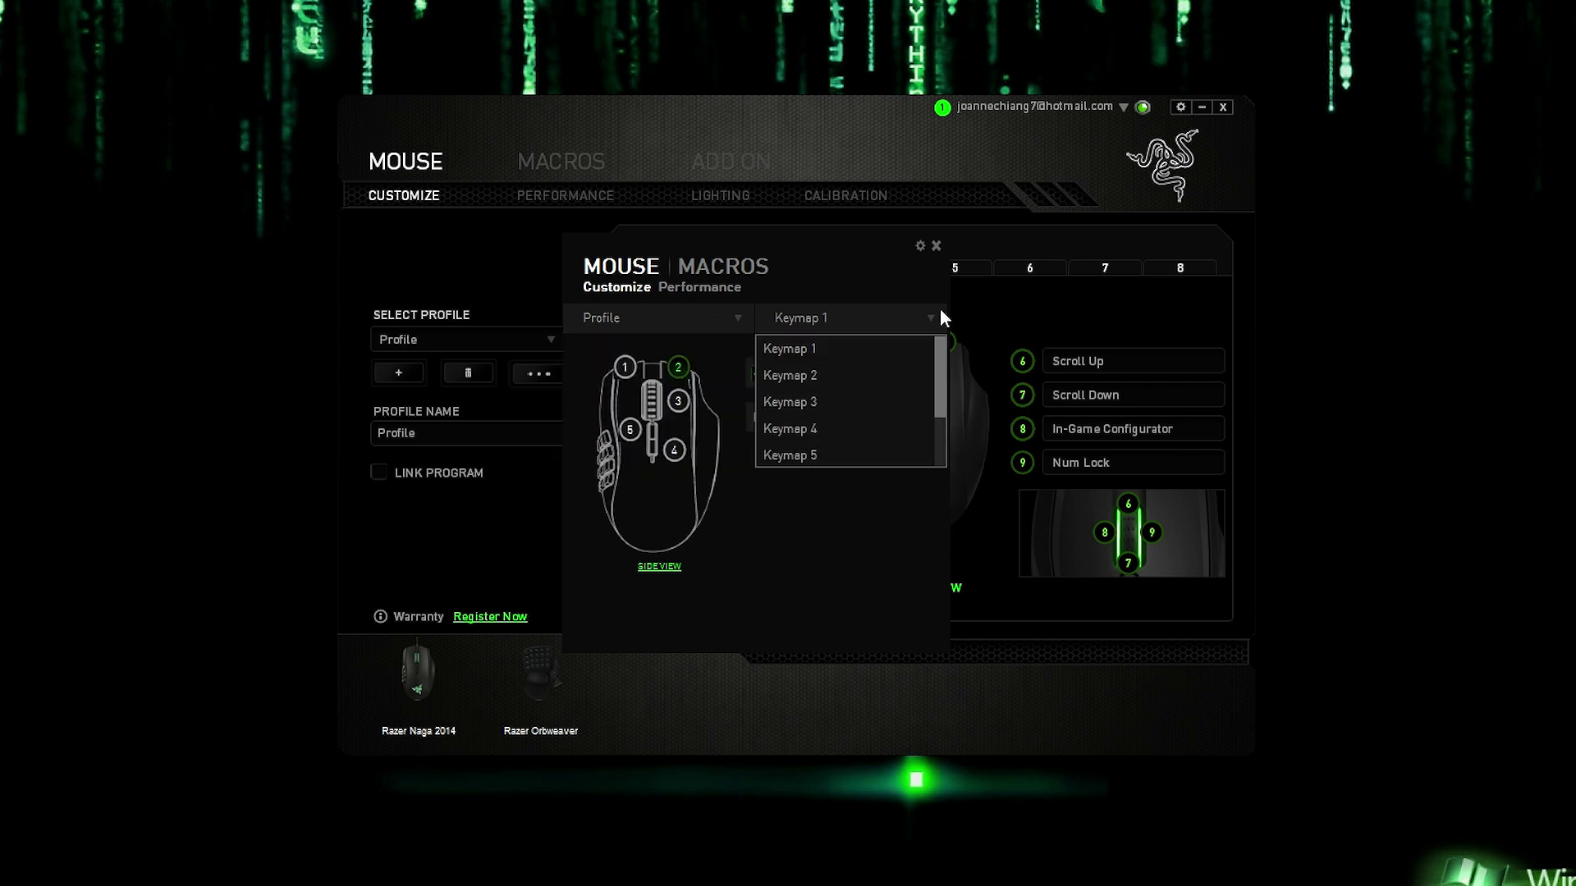
{"action": "left_click", "coordinate": [931, 318]}
Step: Assign Sensitivity to button 3, check button 2 and the Macros view, then close the configurator
{"action": "left_click", "coordinate": [690, 402]}
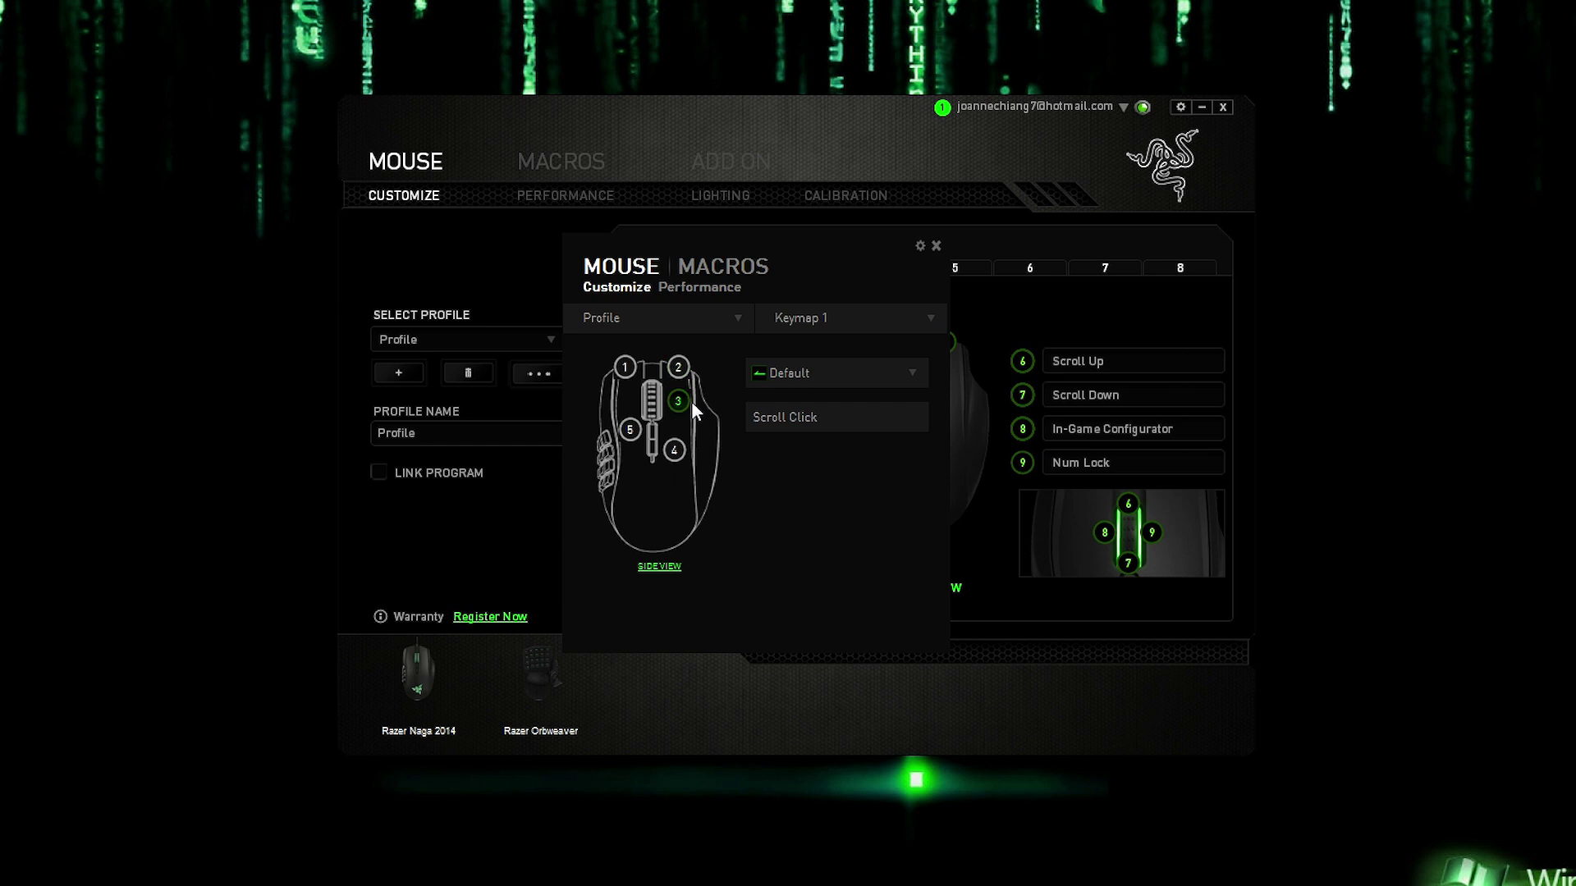
{"action": "left_click", "coordinate": [859, 376]}
{"action": "left_click", "coordinate": [847, 481]}
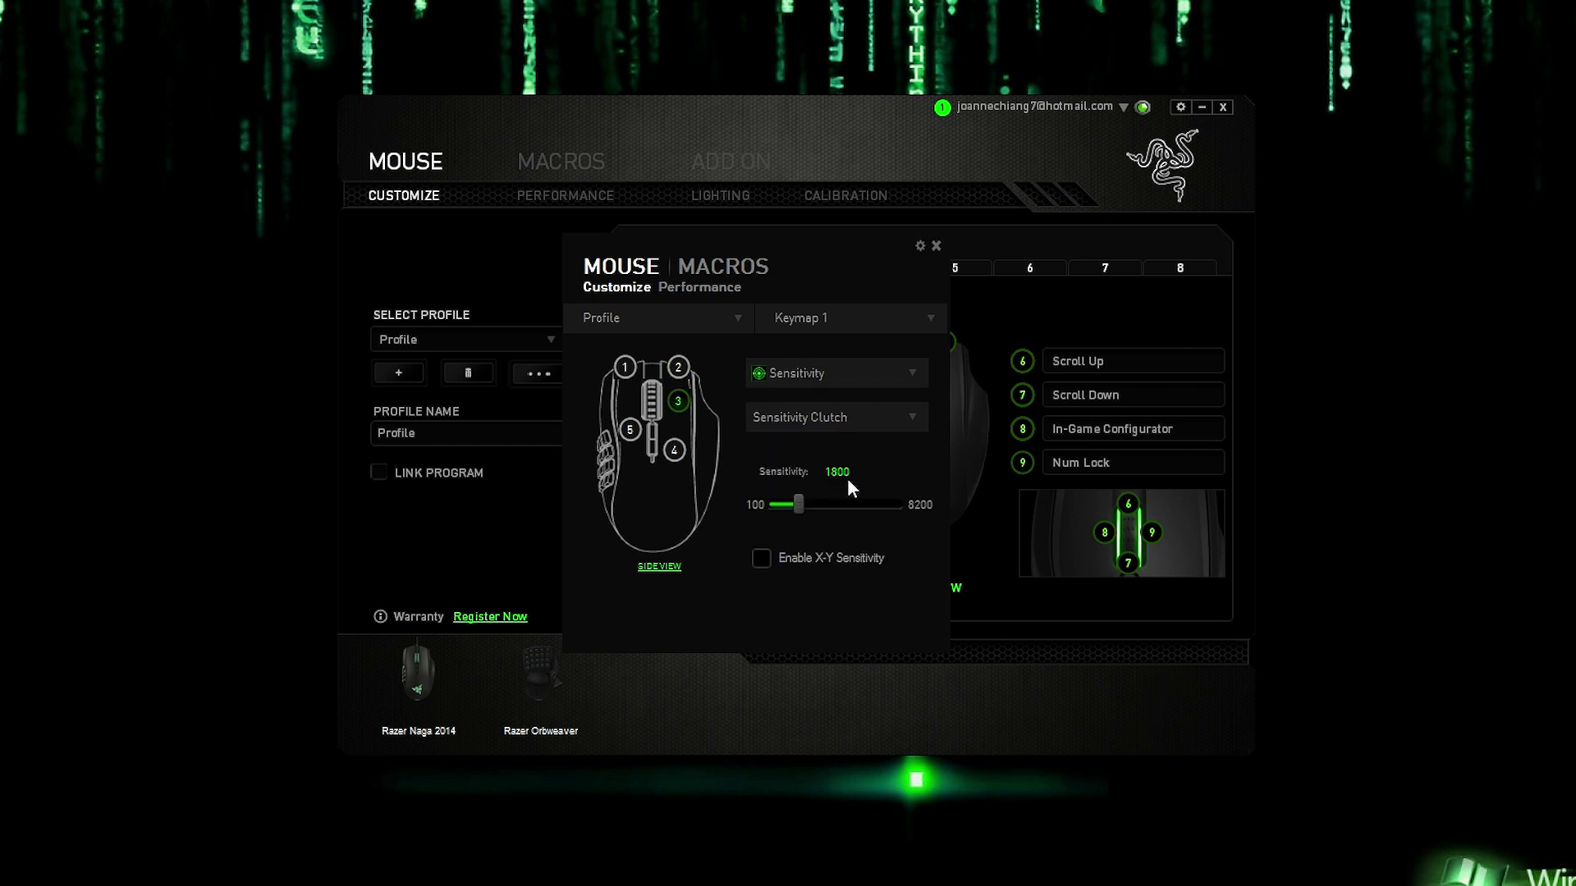
{"action": "left_click", "coordinate": [687, 366]}
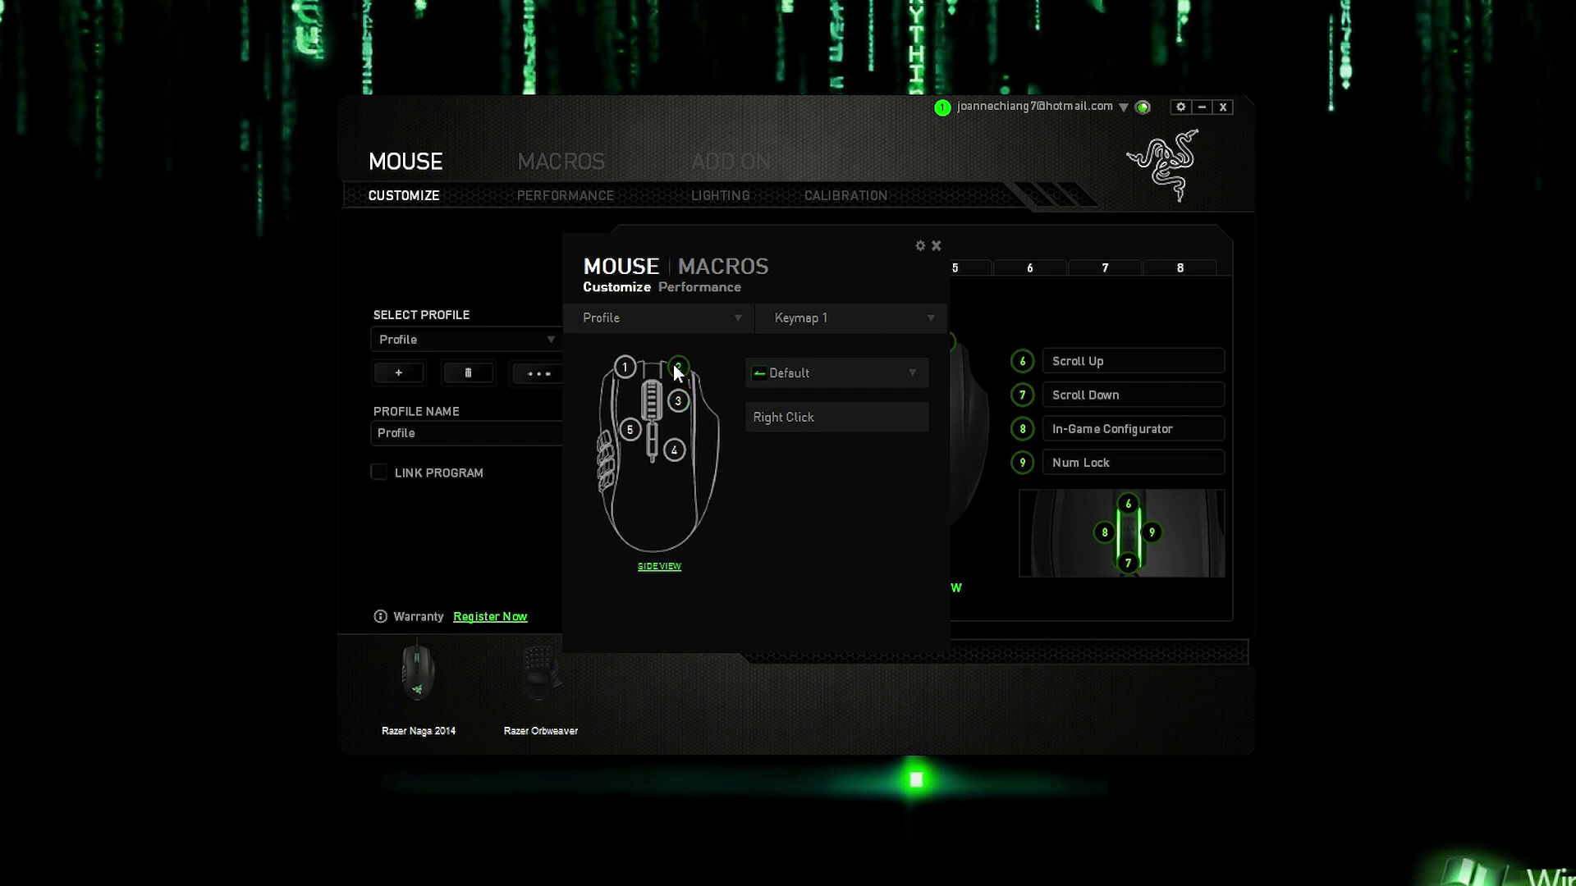
{"action": "left_click", "coordinate": [723, 268]}
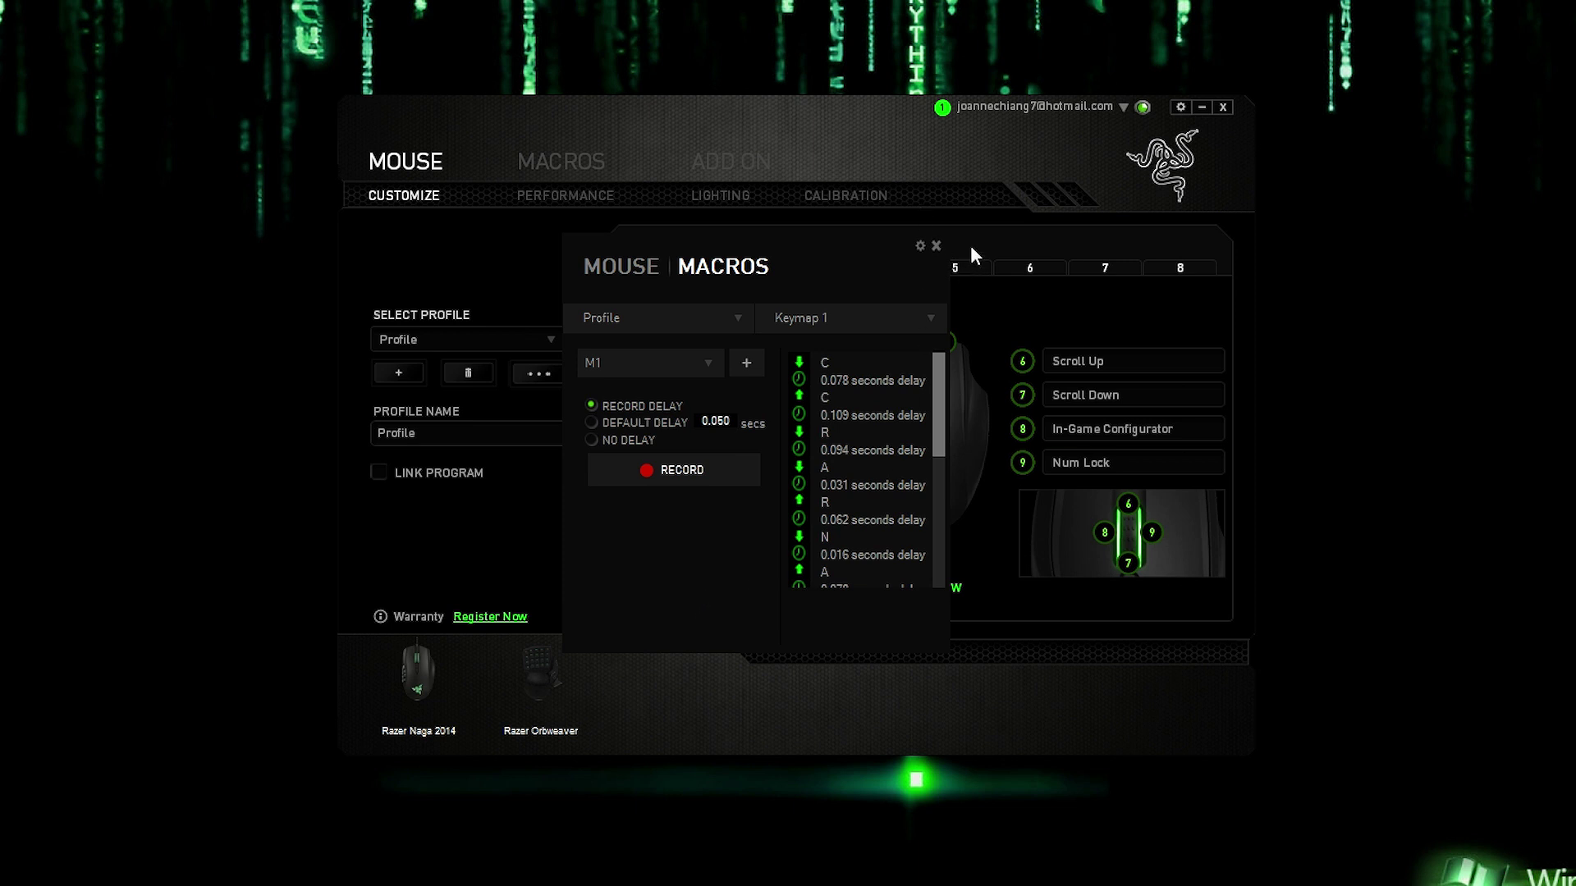
{"action": "left_click", "coordinate": [936, 246]}
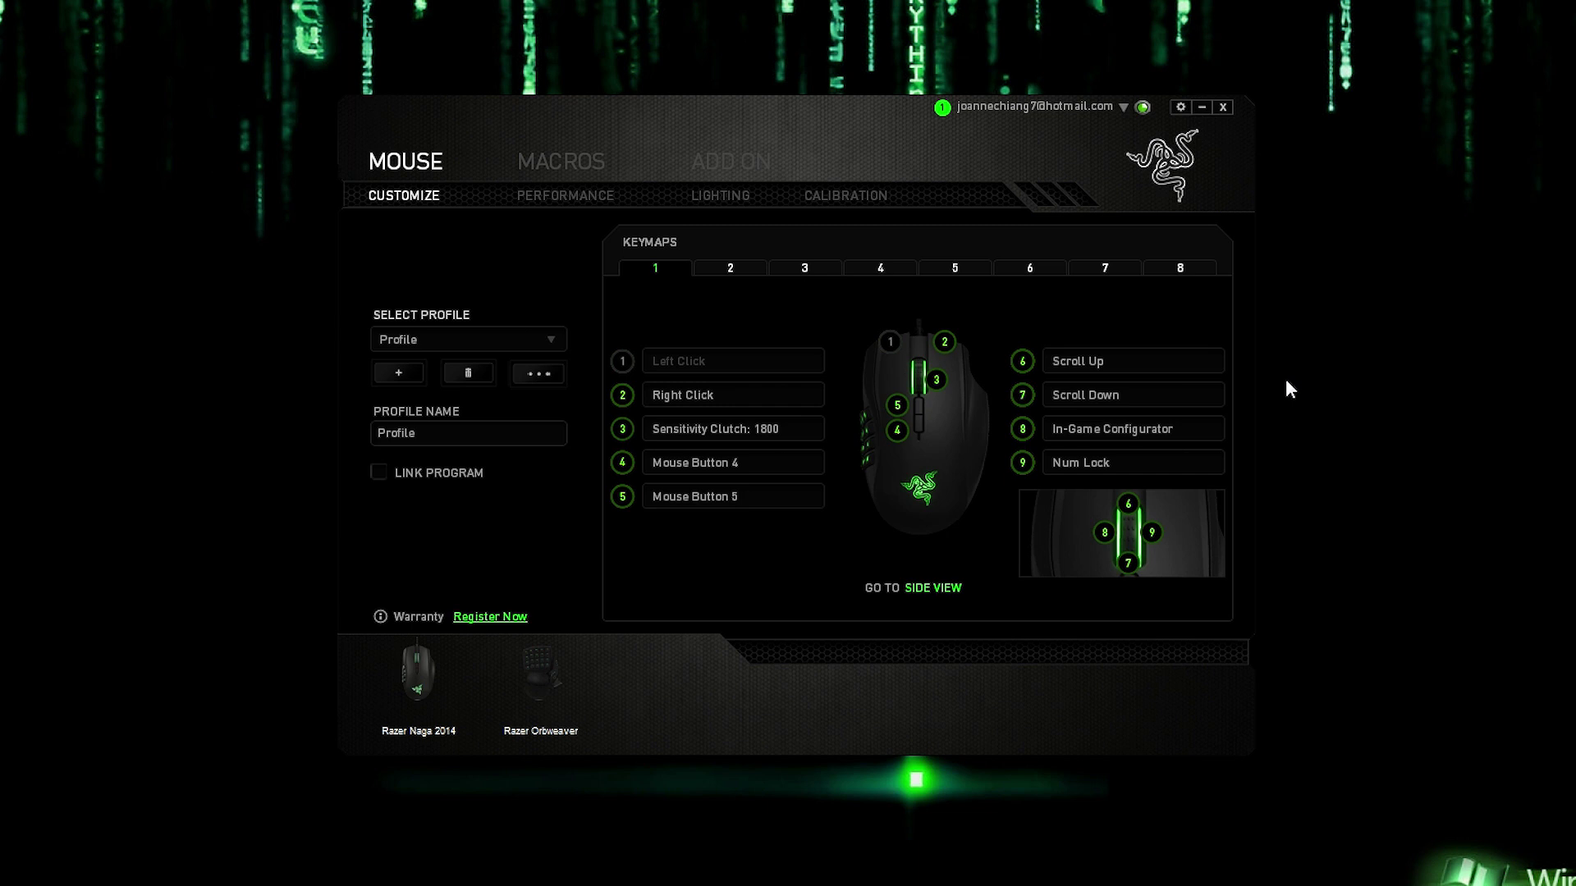